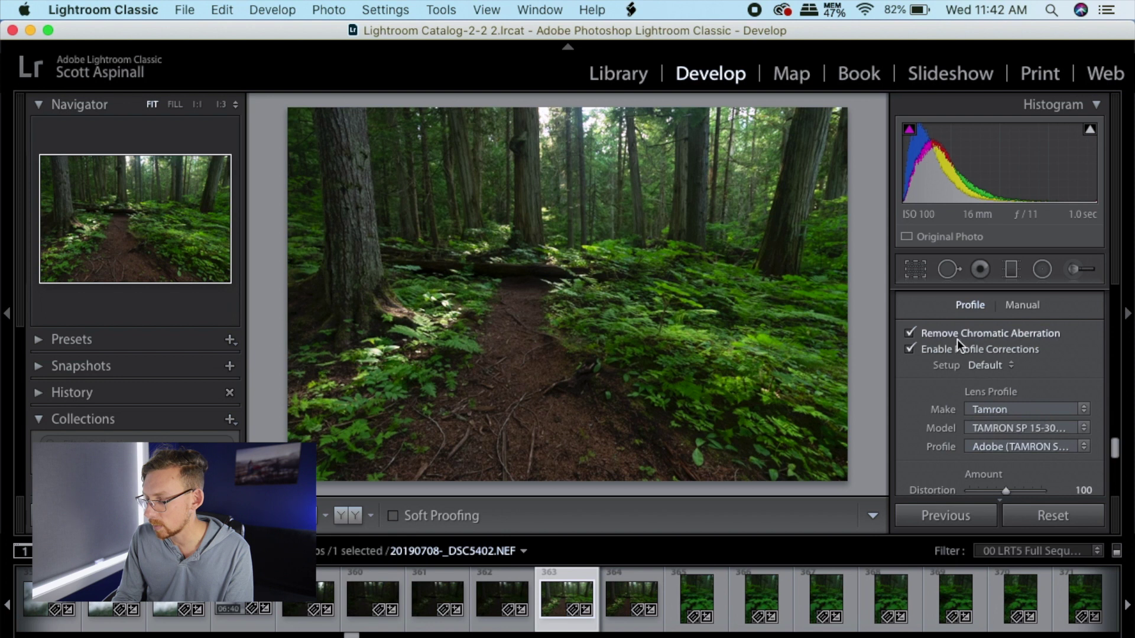
Balance the forest photo's tones with Highlights −79, Shadows +42, Whites +24 and Blacks +18.
{"action": "left_click_drag", "start_coordinate": [1115, 449], "coordinate": [1115, 307]}
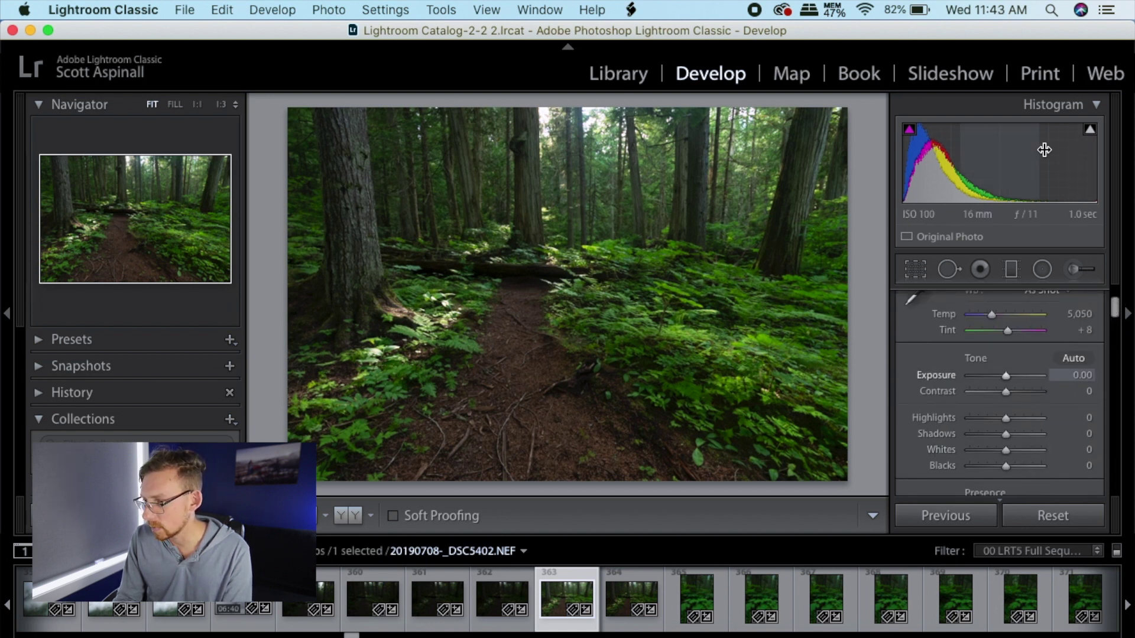
{"action": "left_click_drag", "start_coordinate": [1058, 165], "coordinate": [1052, 166]}
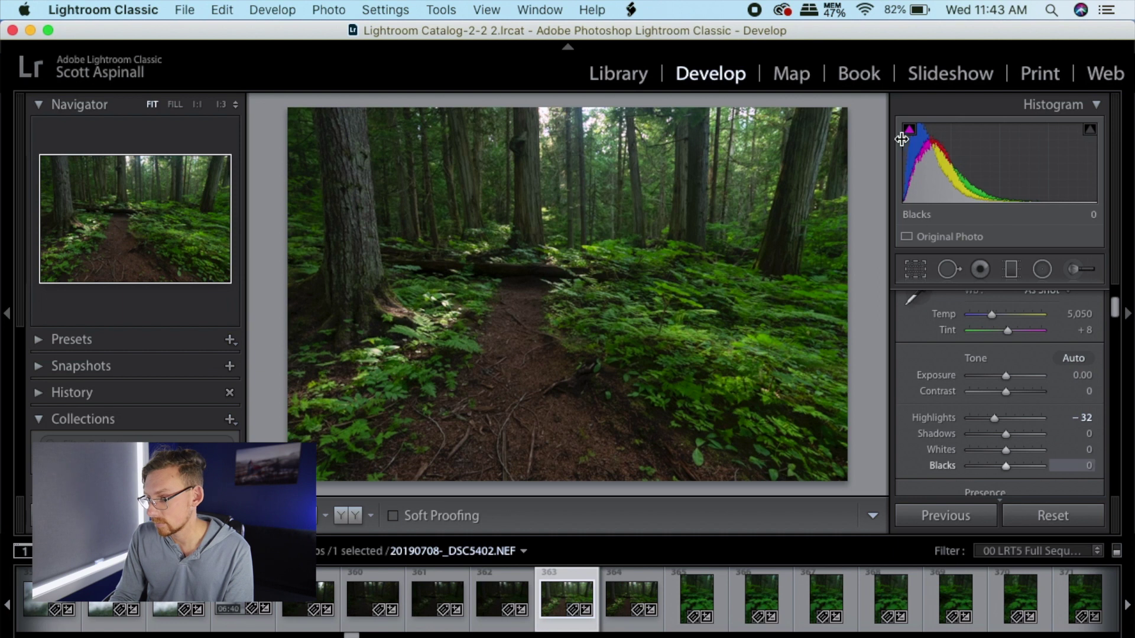
{"action": "mouse_move", "coordinate": [939, 168]}
{"action": "left_mouse_down"}
{"action": "mouse_move", "coordinate": [964, 168]}
{"action": "mouse_move", "coordinate": [920, 169]}
{"action": "left_mouse_up"}
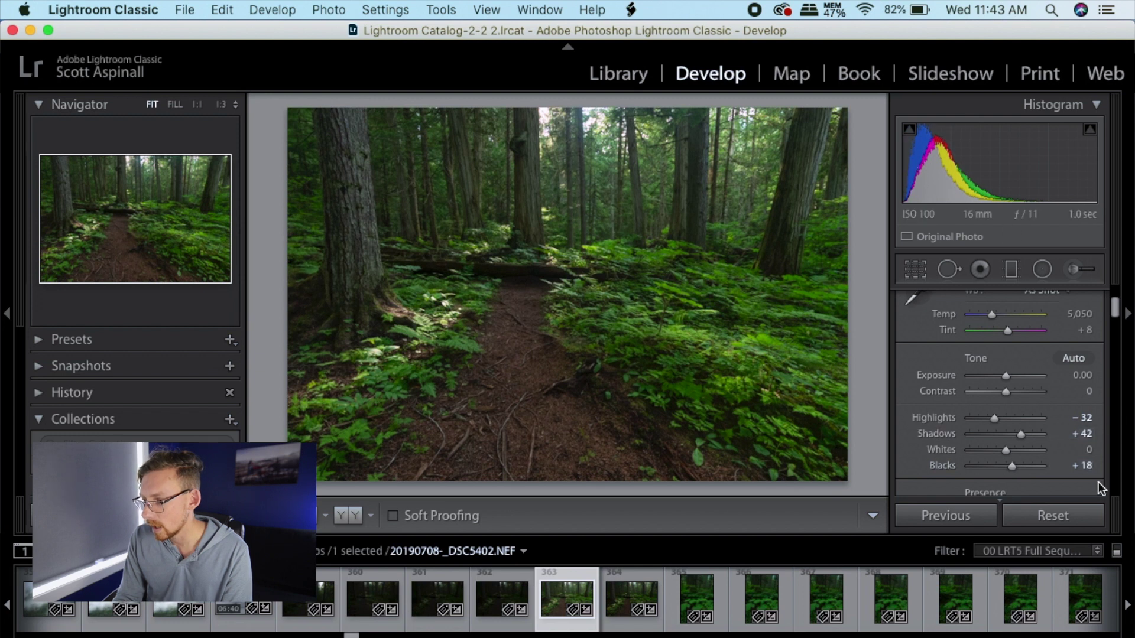
{"action": "left_click_drag", "start_coordinate": [1075, 452], "coordinate": [1082, 453]}
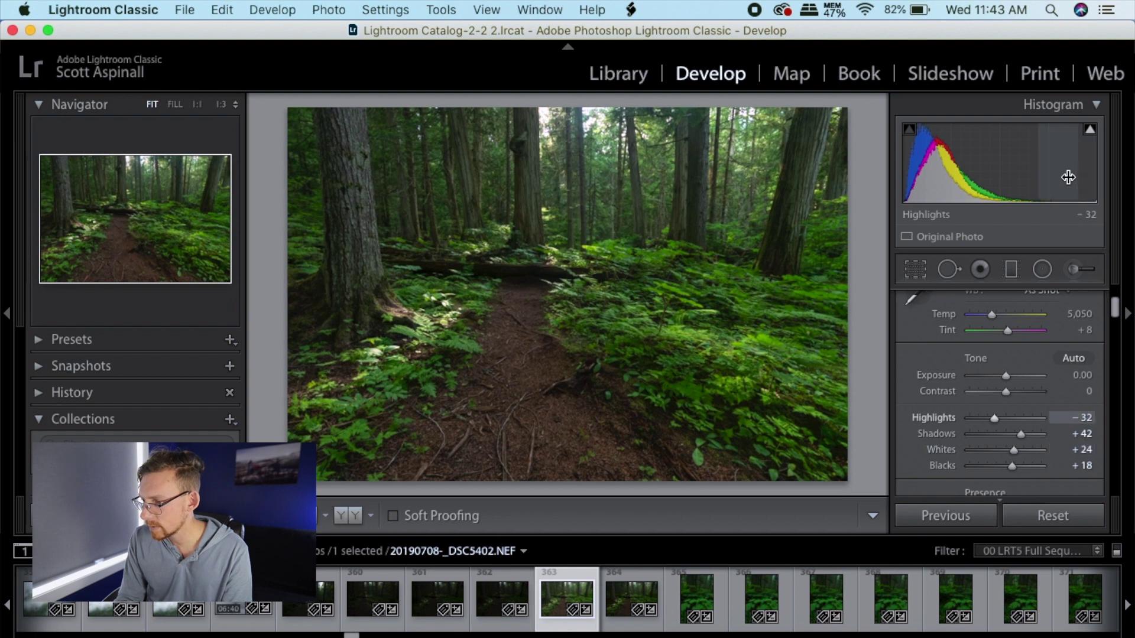
{"action": "left_click_drag", "start_coordinate": [1057, 166], "coordinate": [1049, 165]}
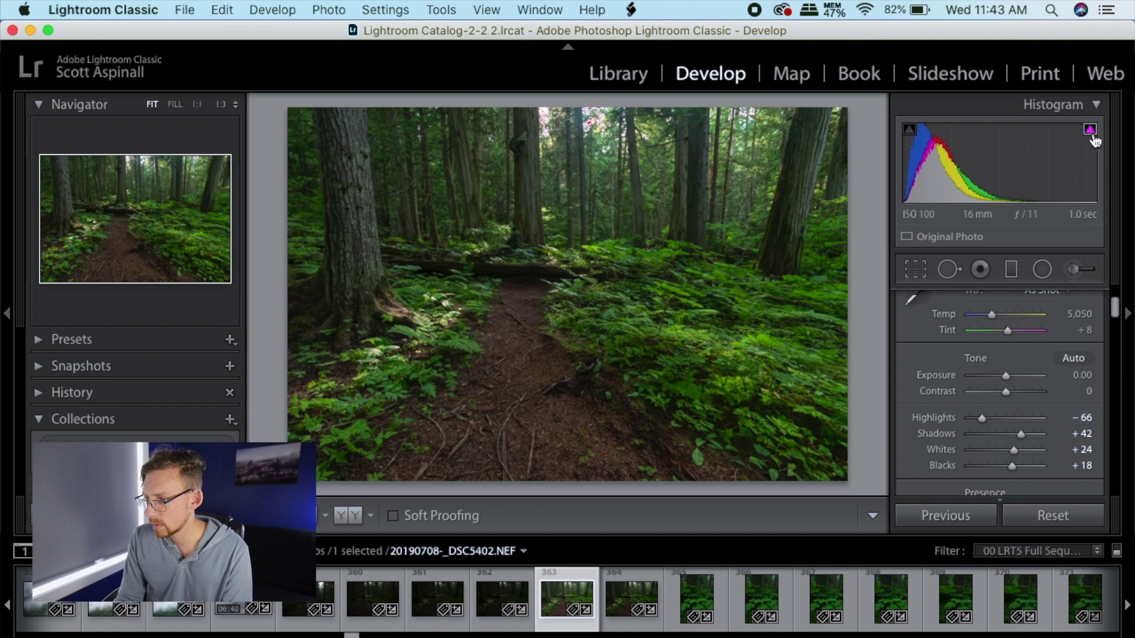
{"action": "left_click_drag", "start_coordinate": [1046, 166], "coordinate": [1038, 166]}
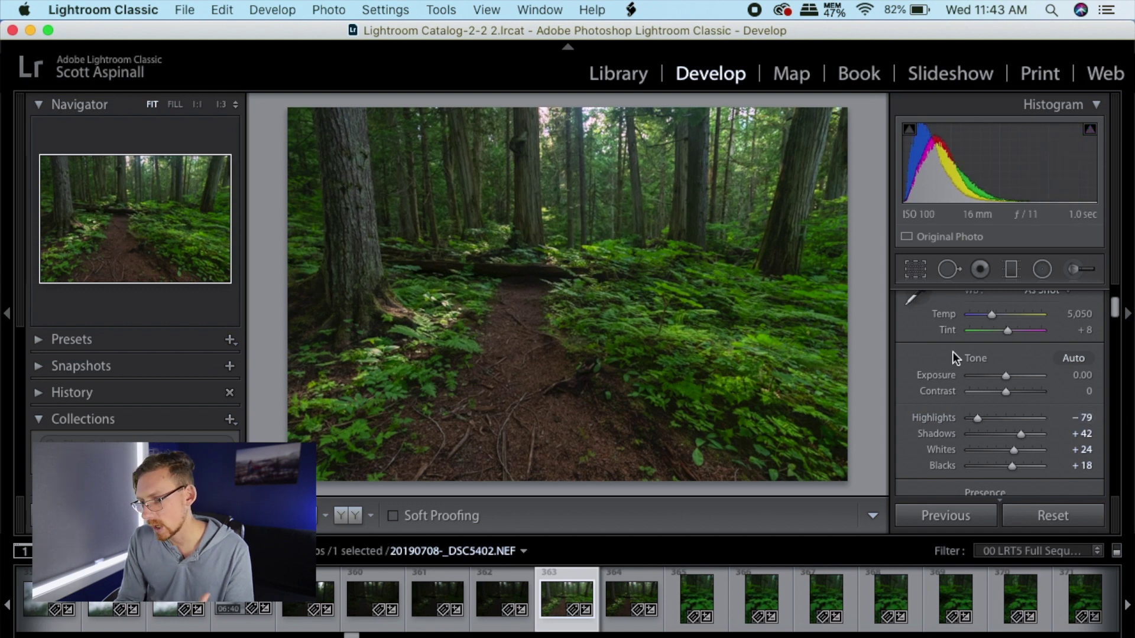
Raise the photo's Vibrance and Saturation to +100 to exaggerate its colours.
{"action": "scroll", "coordinate": [1114, 319], "scroll_direction": "down", "scroll_amount": 5}
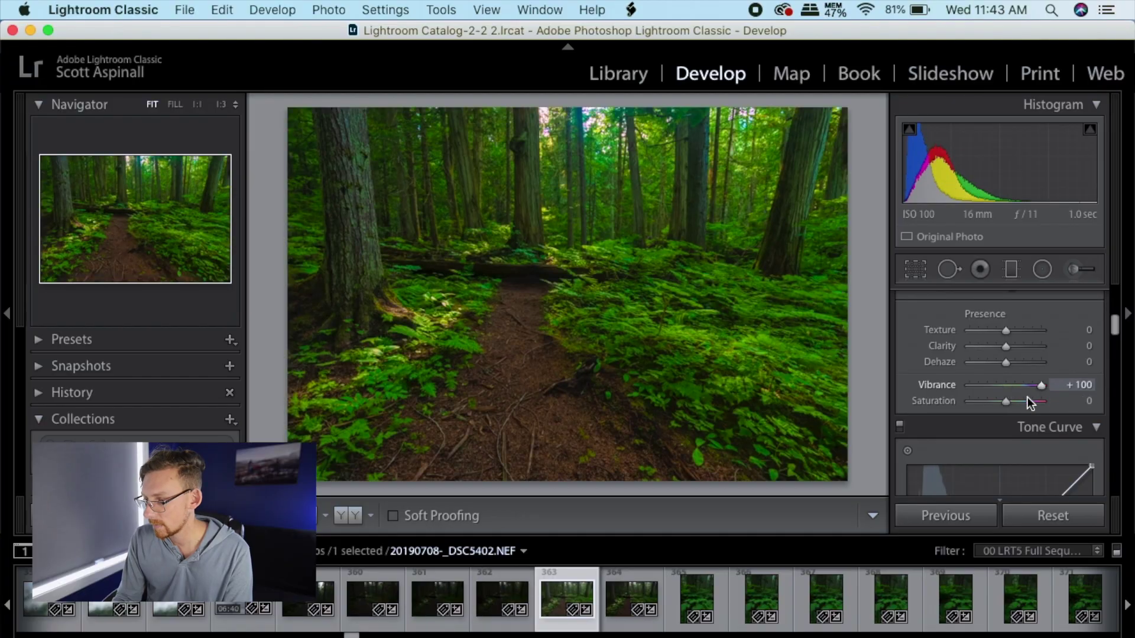
{"action": "left_click_drag", "start_coordinate": [1004, 401], "coordinate": [1049, 401]}
Adjust the photo's white balance to Temp 5,305 and Tint +23.
{"action": "left_click_drag", "start_coordinate": [1116, 332], "coordinate": [1116, 312]}
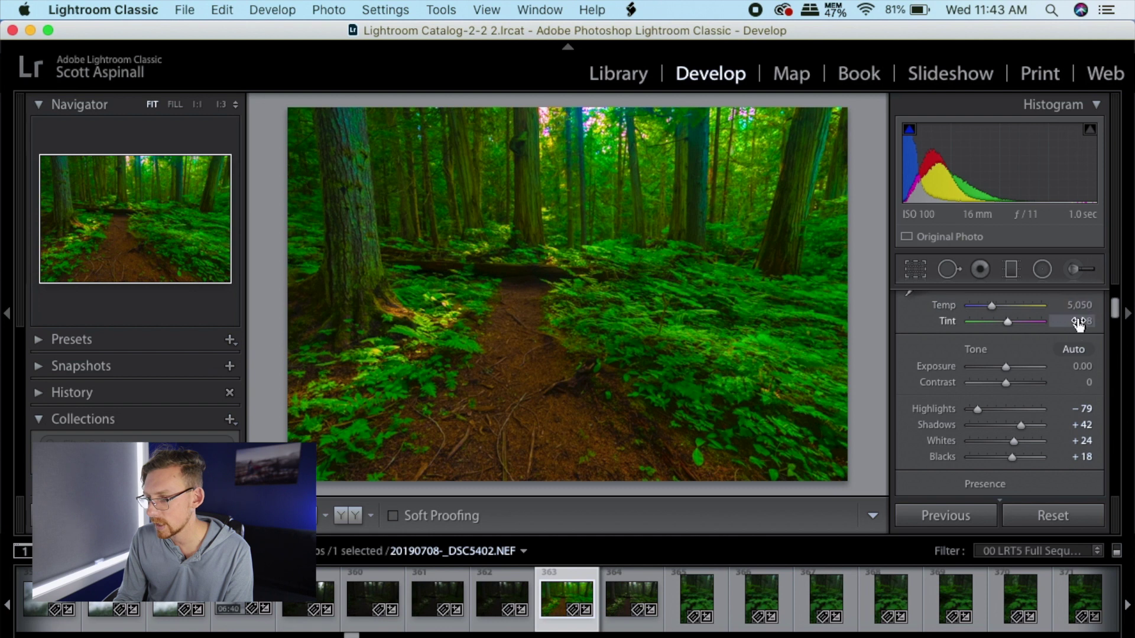
{"action": "left_click_drag", "start_coordinate": [1082, 304], "coordinate": [1094, 304]}
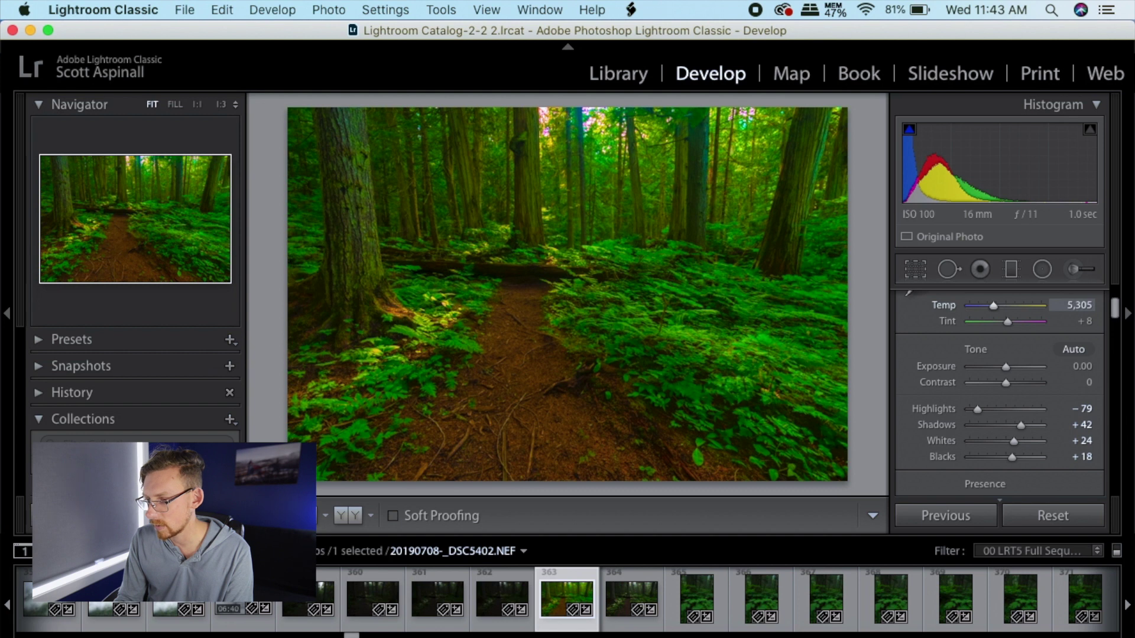
{"action": "left_click_drag", "start_coordinate": [1081, 321], "coordinate": [1084, 321]}
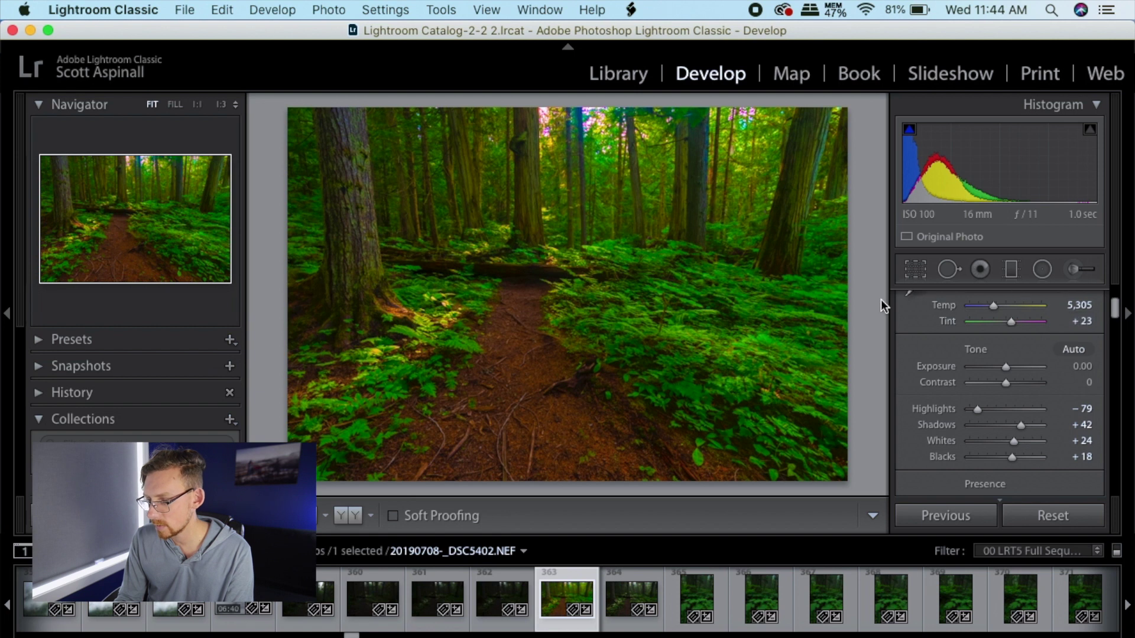
Reset both Saturation and Vibrance to their default of 0.
{"action": "left_click_drag", "start_coordinate": [1116, 310], "coordinate": [1116, 332]}
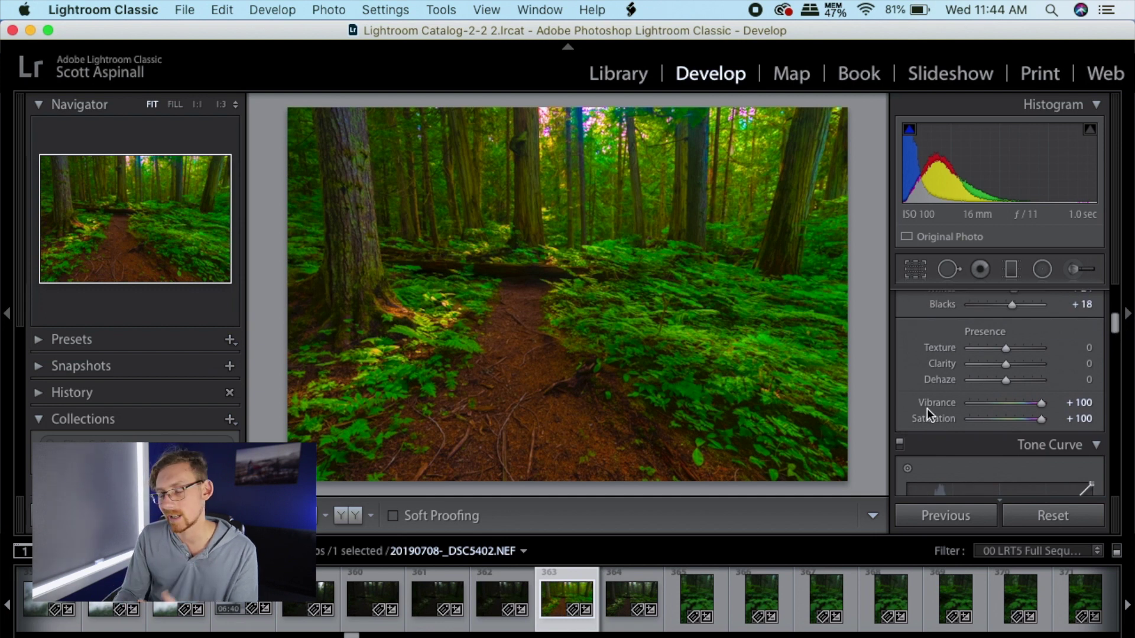
{"action": "double_click", "coordinate": [930, 419]}
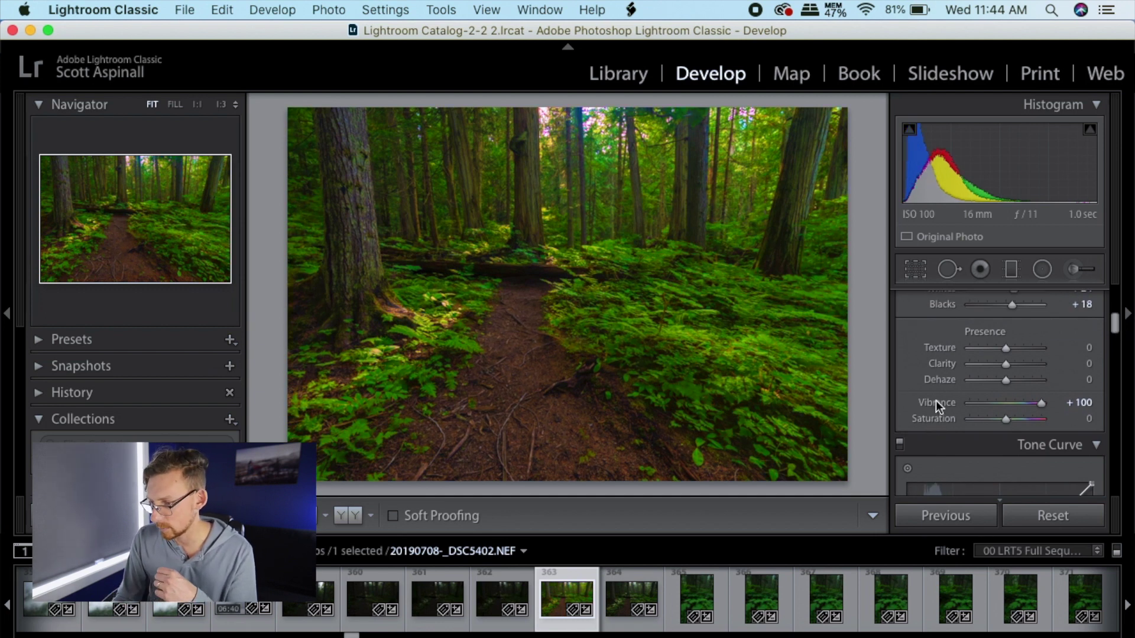
{"action": "double_click", "coordinate": [936, 400]}
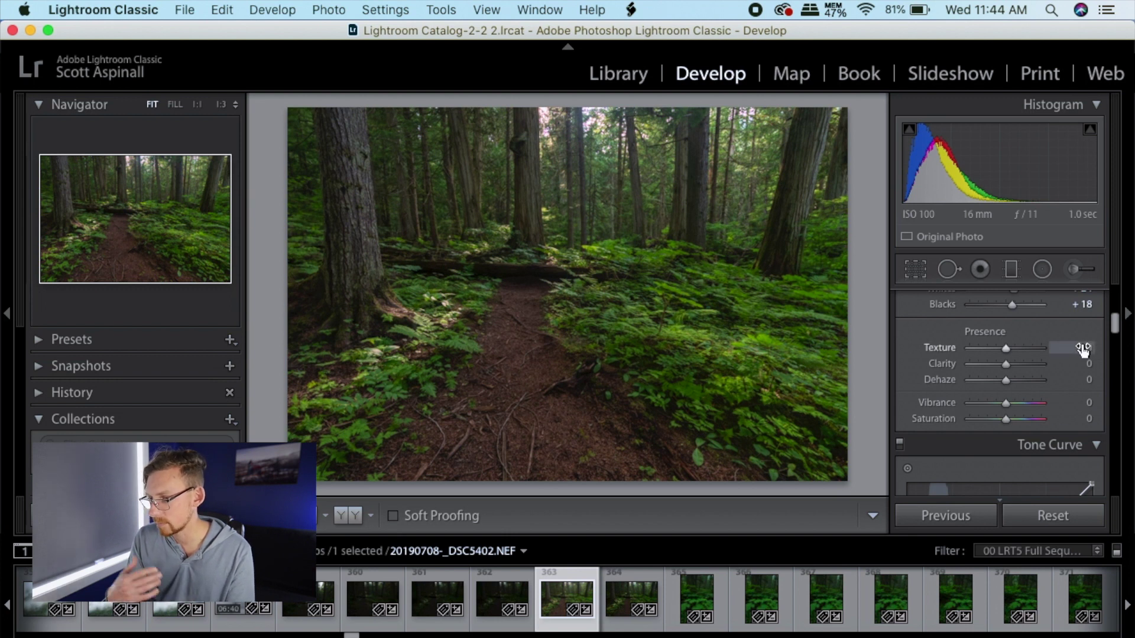
Shape the RGB tone curve with an anchor point in the deep shadows and a slightly raised point in the lower midtones.
{"action": "left_click", "coordinate": [1115, 347]}
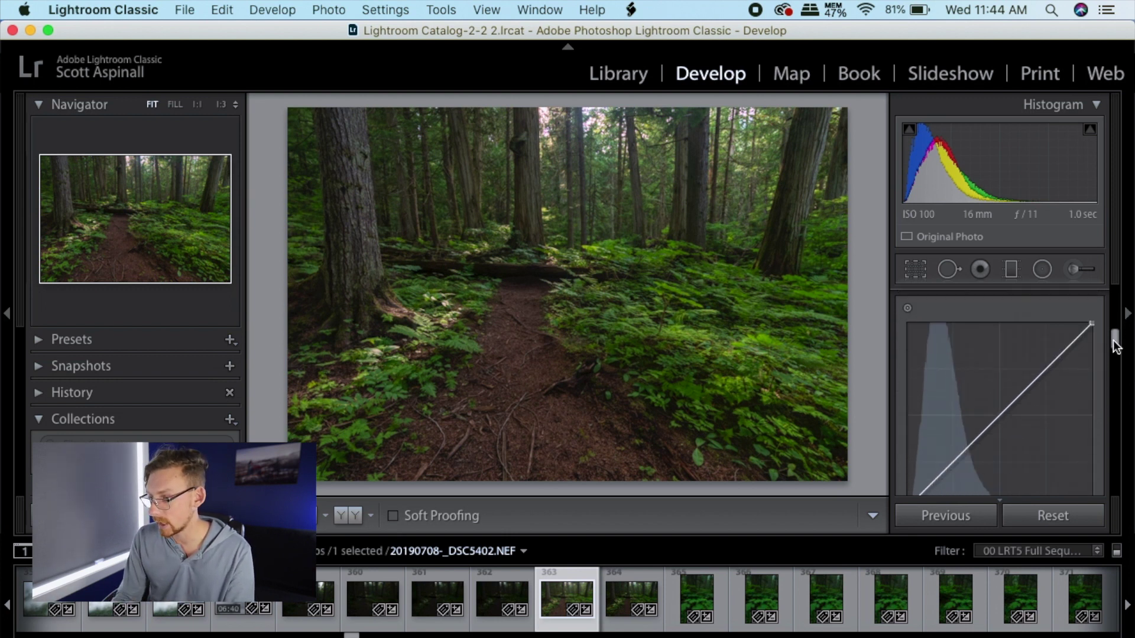
{"action": "left_click_drag", "start_coordinate": [1113, 341], "coordinate": [1113, 346]}
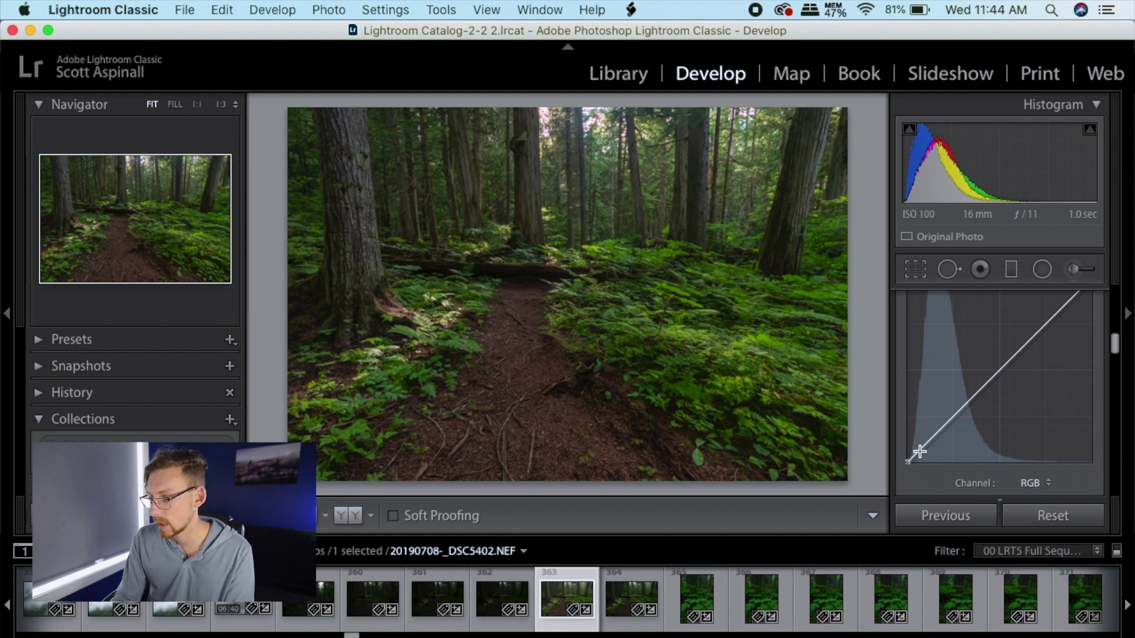
{"action": "left_click_drag", "start_coordinate": [920, 449], "coordinate": [919, 449]}
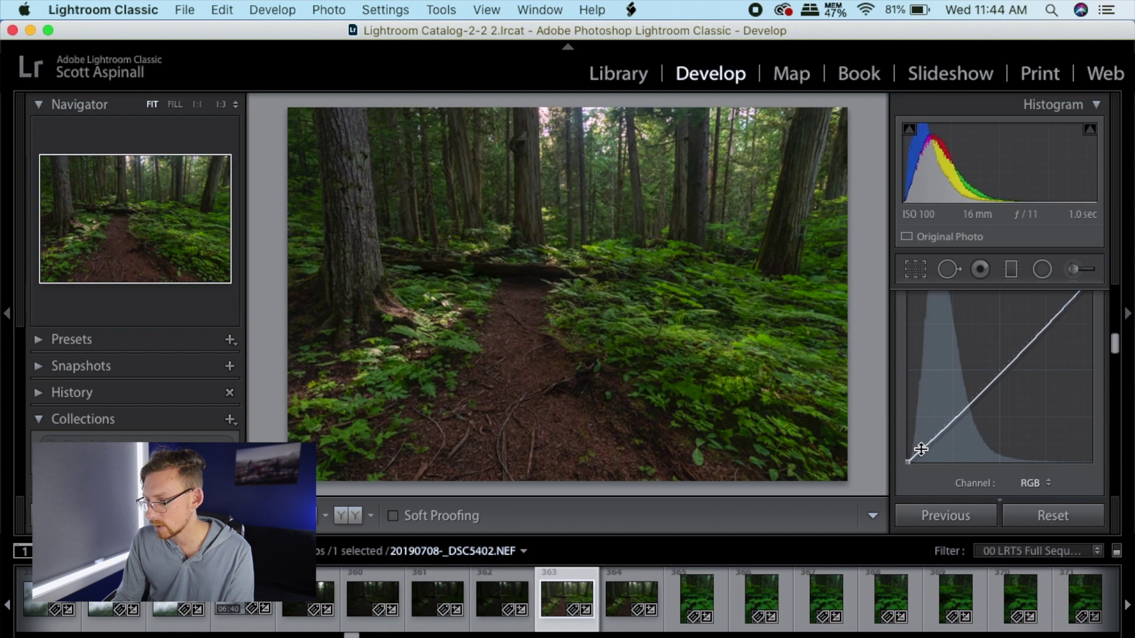
{"action": "left_click_drag", "start_coordinate": [975, 397], "coordinate": [977, 388]}
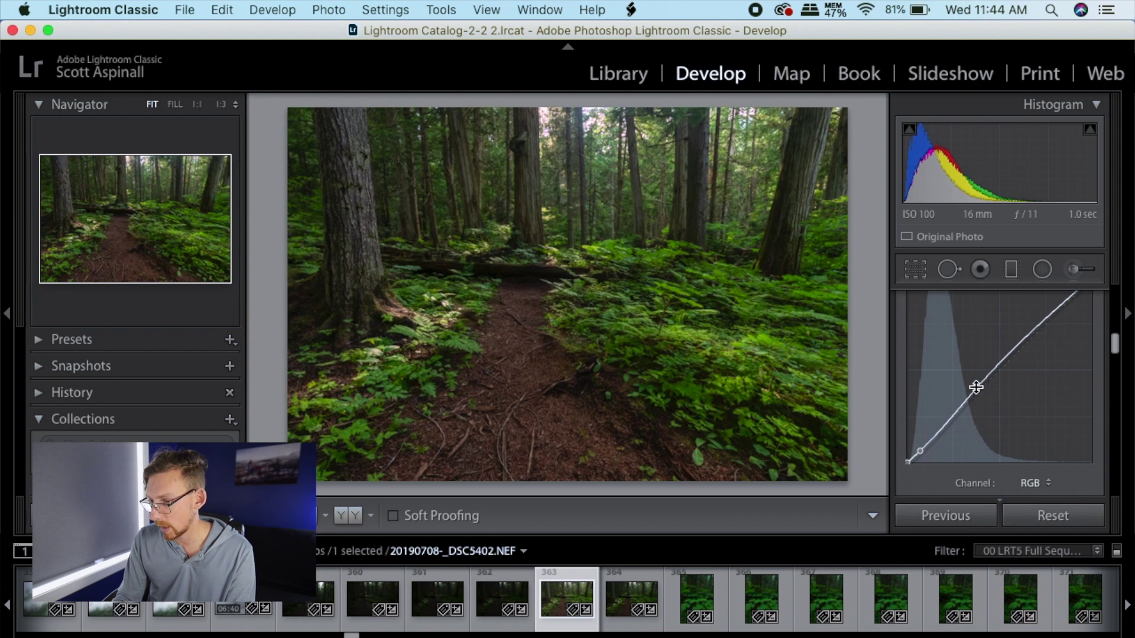
Soften the photo with Clarity −4 and Dehaze −7, and set Vibrance to +19.
{"action": "left_click_drag", "start_coordinate": [1115, 342], "coordinate": [1117, 328]}
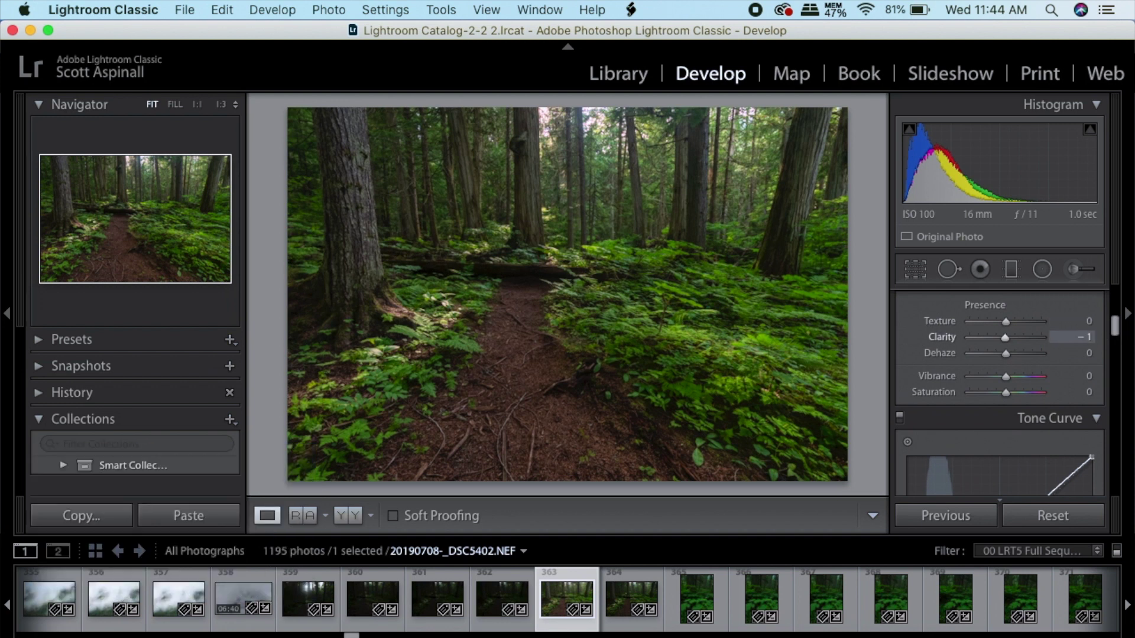
{"action": "left_click_drag", "start_coordinate": [1073, 351], "coordinate": [1072, 351]}
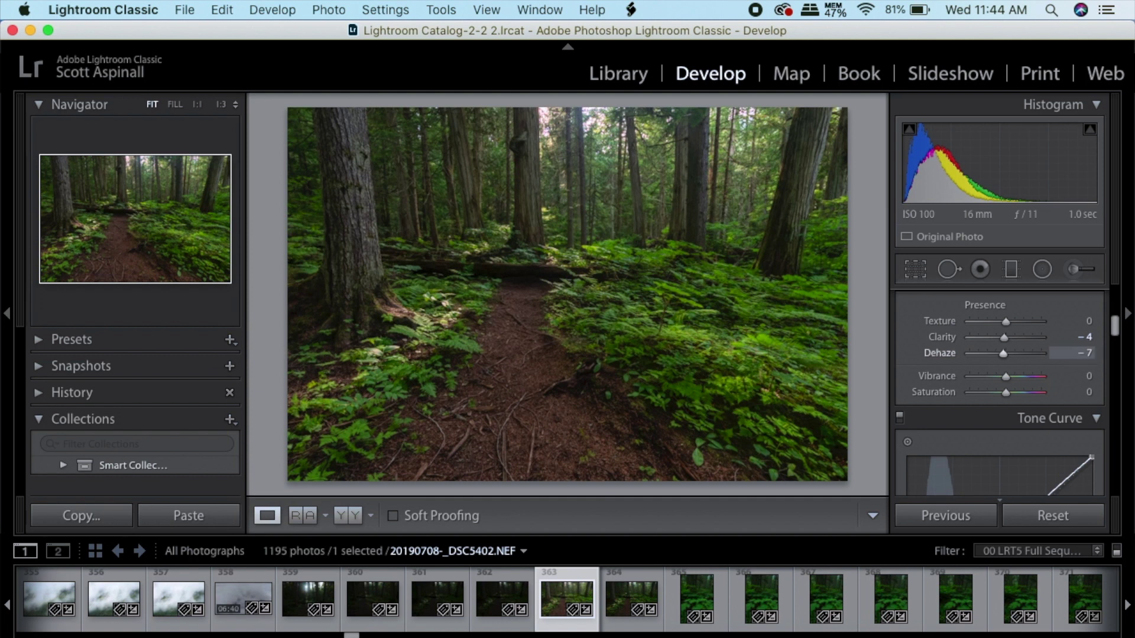
{"action": "left_click_drag", "start_coordinate": [1073, 376], "coordinate": [1079, 375]}
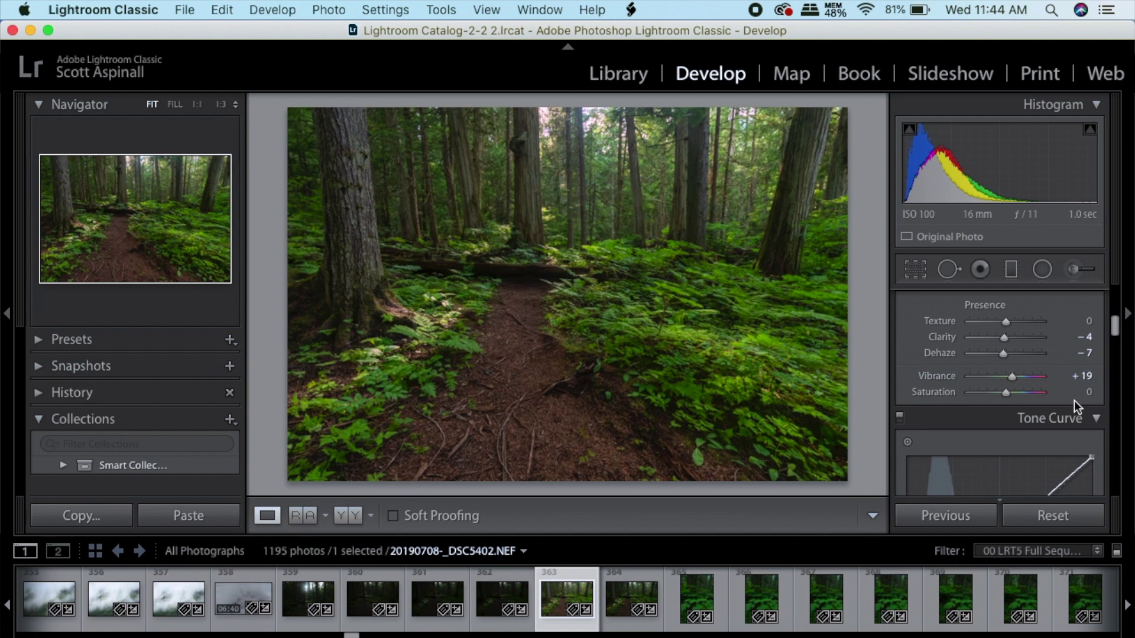
Open the selected photo for editing in Adobe Photoshop 2020.
{"action": "right_click", "coordinate": [564, 594]}
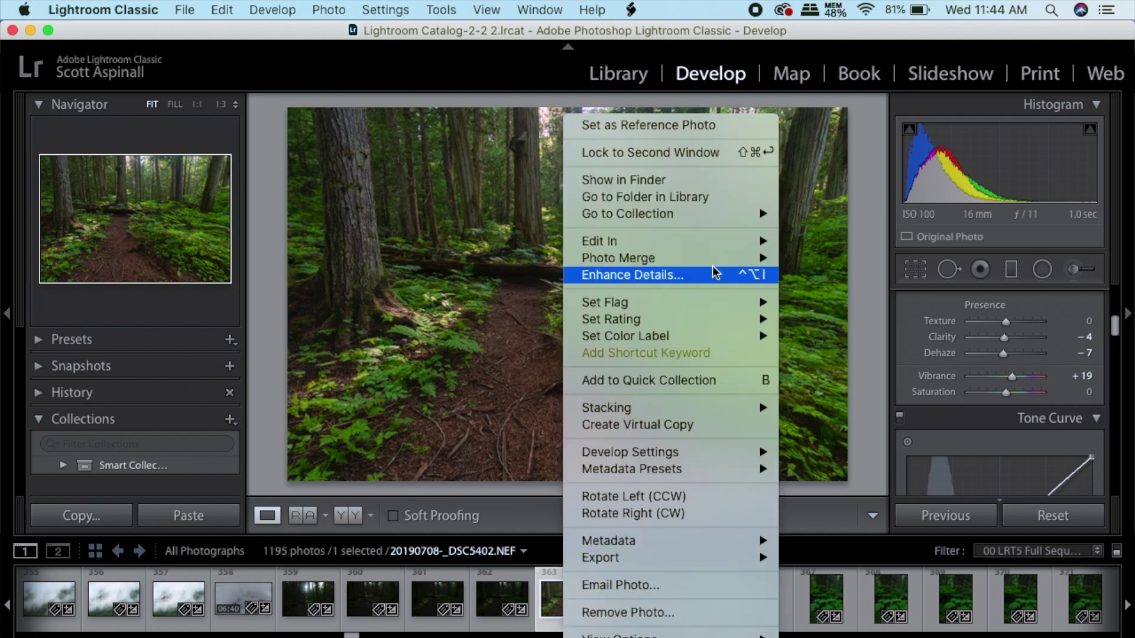
{"action": "mouse_move", "coordinate": [705, 243]}
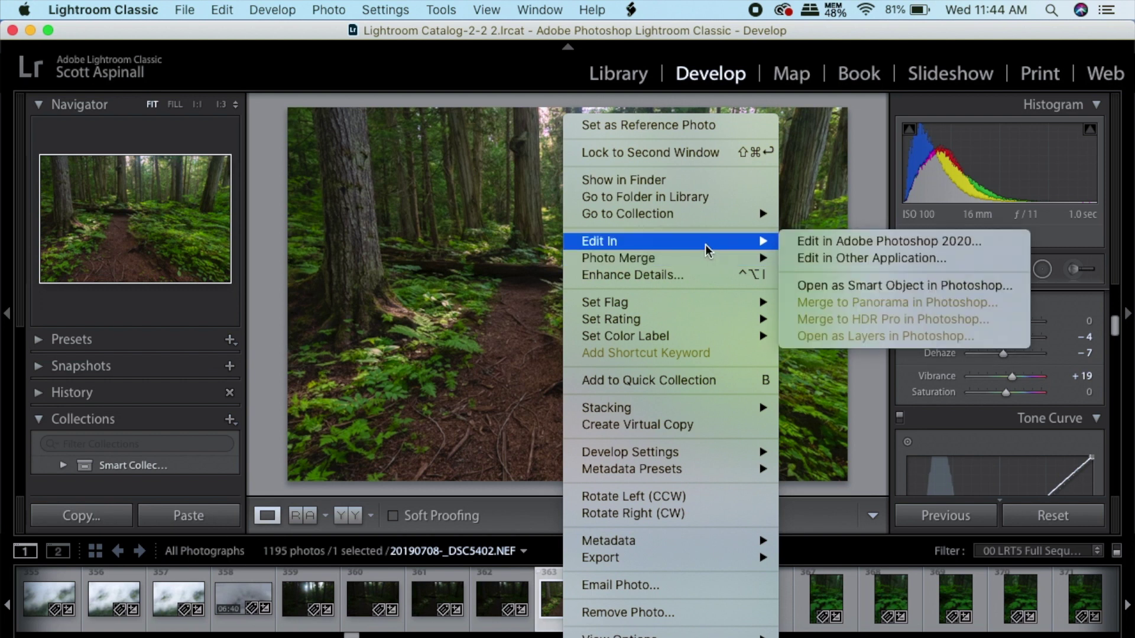
{"action": "left_click", "coordinate": [853, 240]}
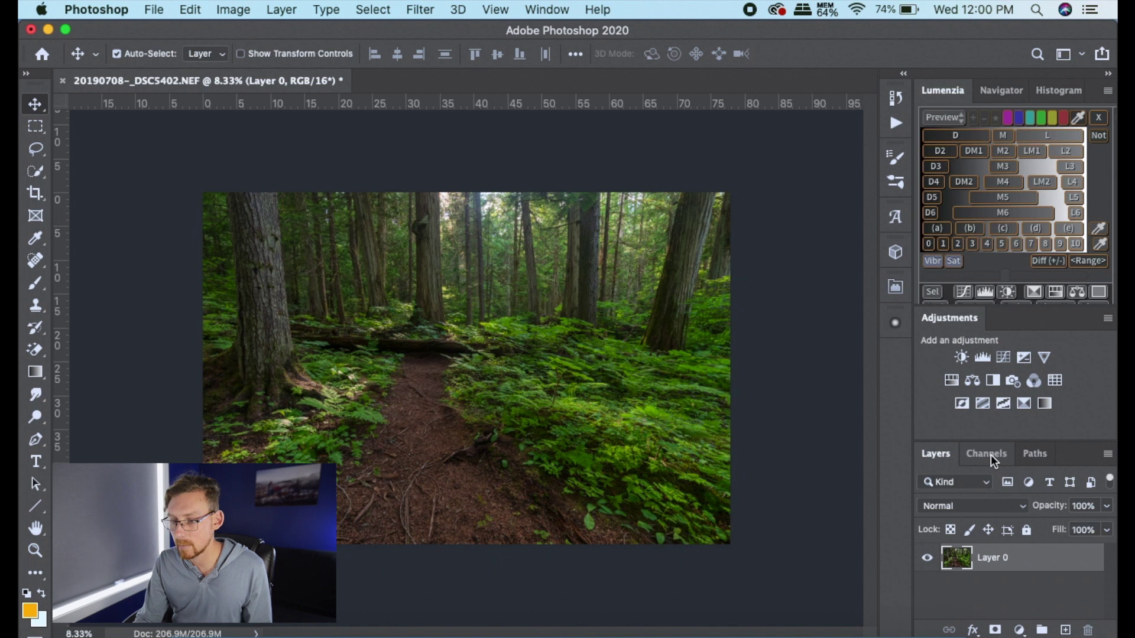
Examine the Red, Green and Blue channels one by one, then return to the composite RGB view.
{"action": "left_click", "coordinate": [991, 455]}
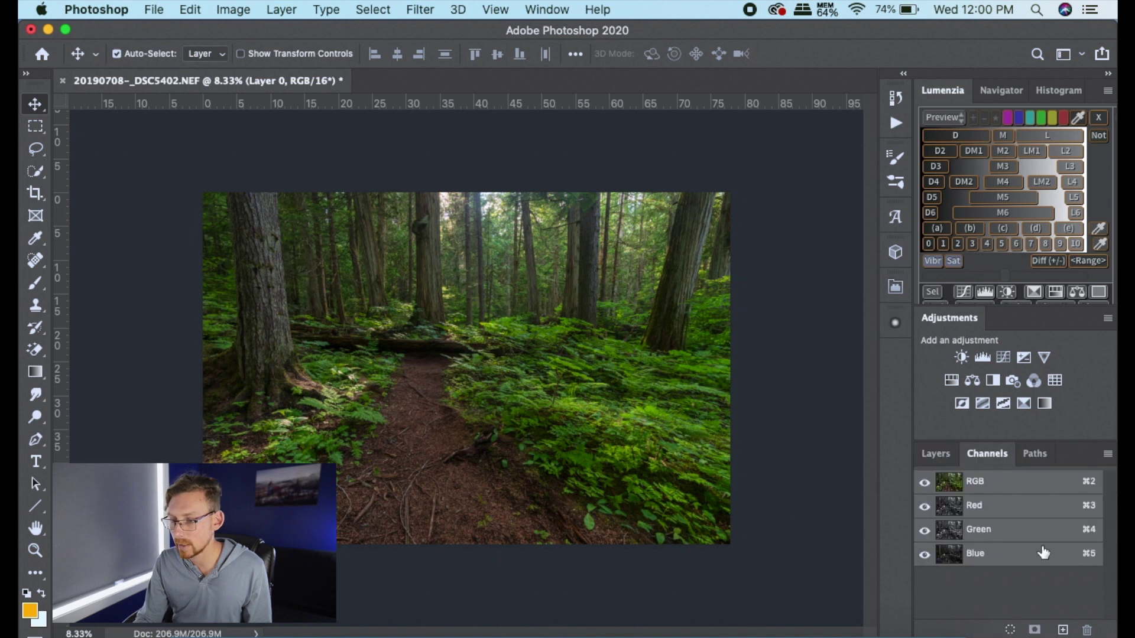
{"action": "left_click", "coordinate": [988, 513]}
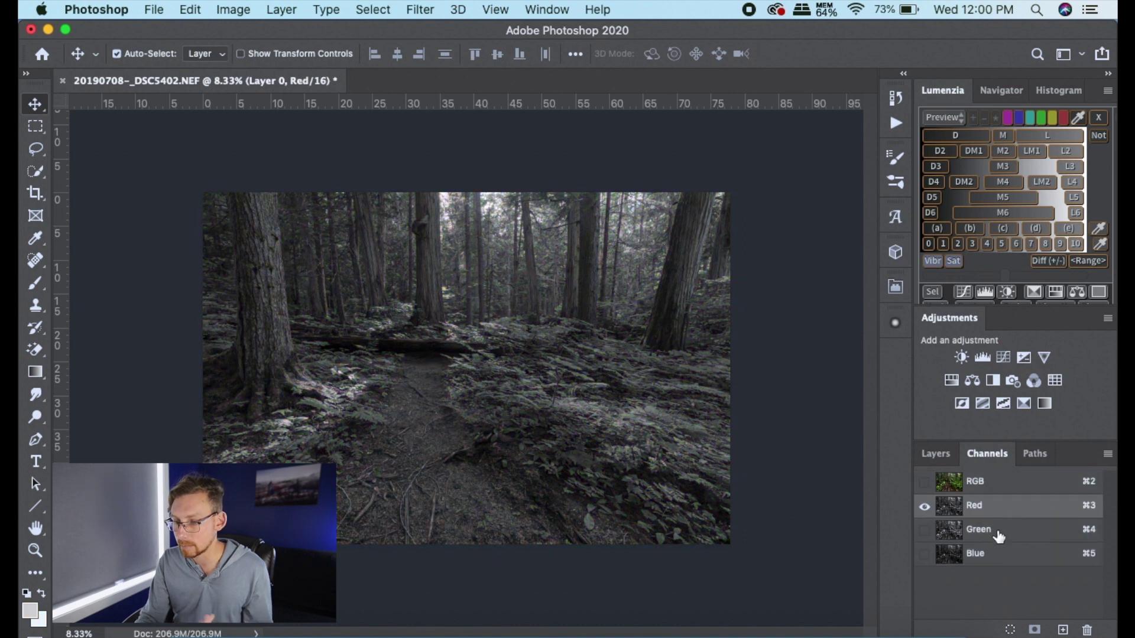
{"action": "left_click", "coordinate": [997, 537]}
{"action": "left_click", "coordinate": [980, 555]}
{"action": "left_click", "coordinate": [978, 533]}
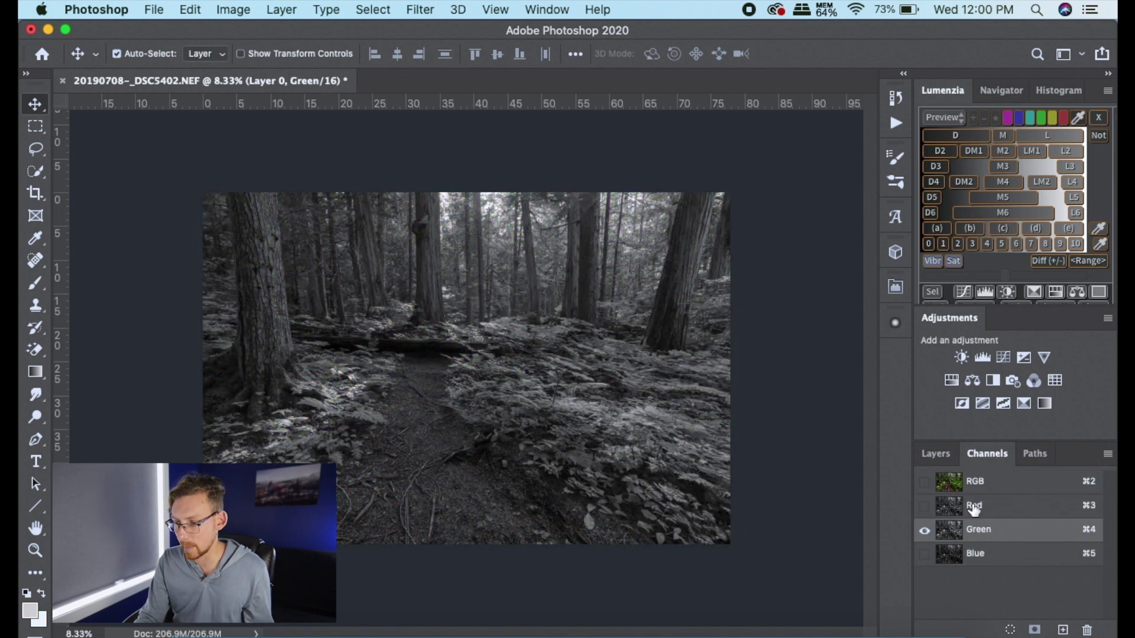
{"action": "left_click", "coordinate": [972, 507]}
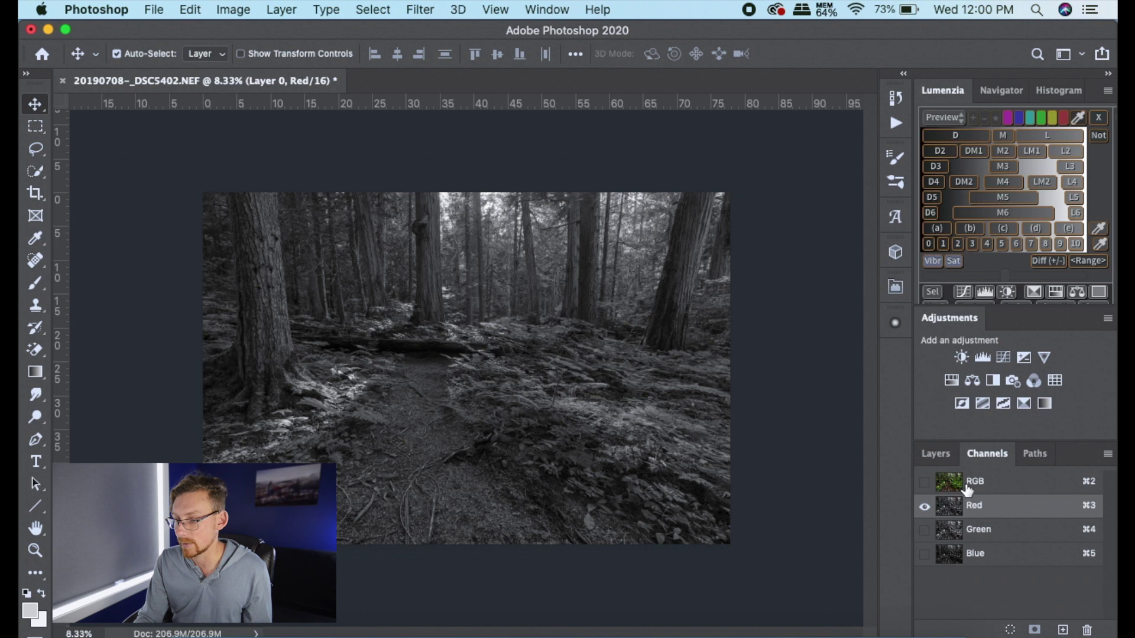
{"action": "left_click", "coordinate": [967, 490]}
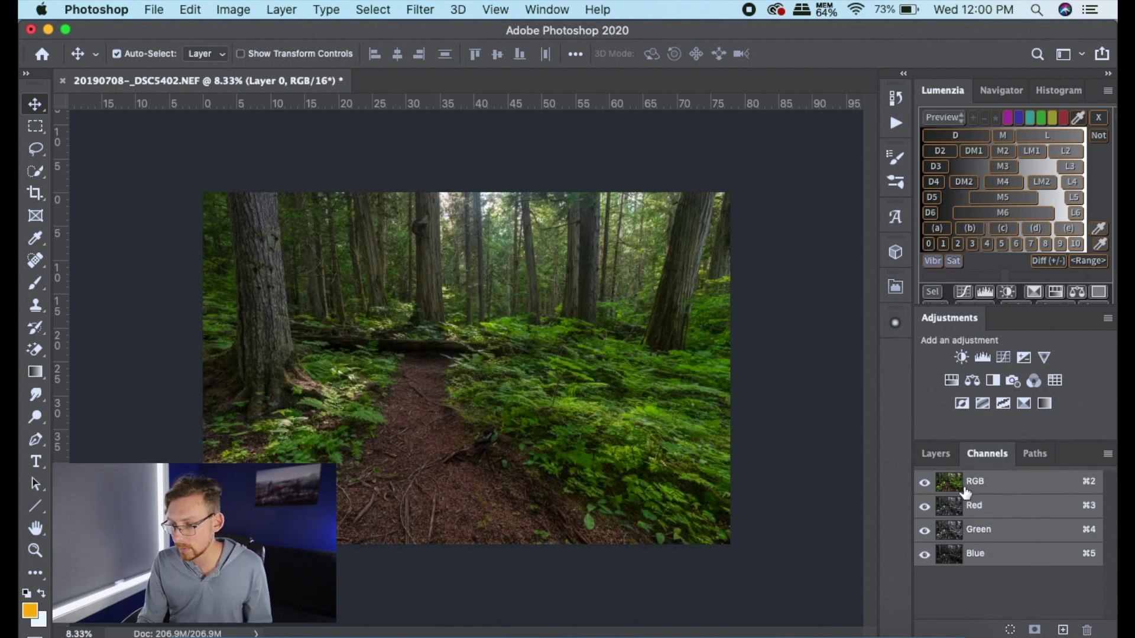
Load the RGB channel's luminosity as a selection and save it as a new channel named Lights.
{"action": "key", "text": "super"}
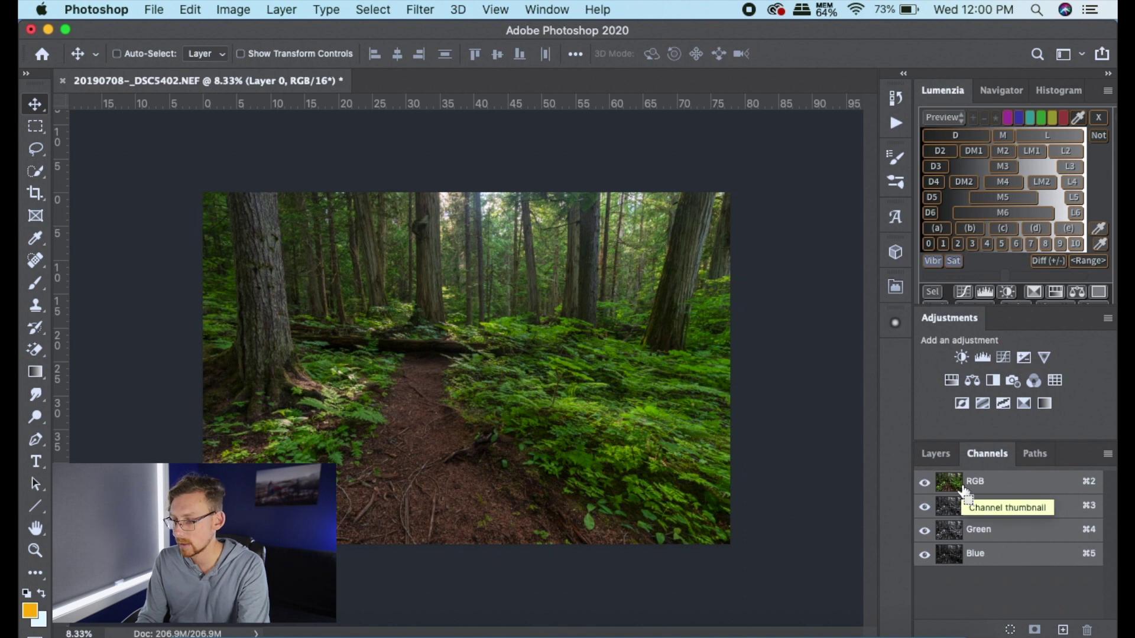
{"action": "left_click", "coordinate": [965, 481], "text": "super"}
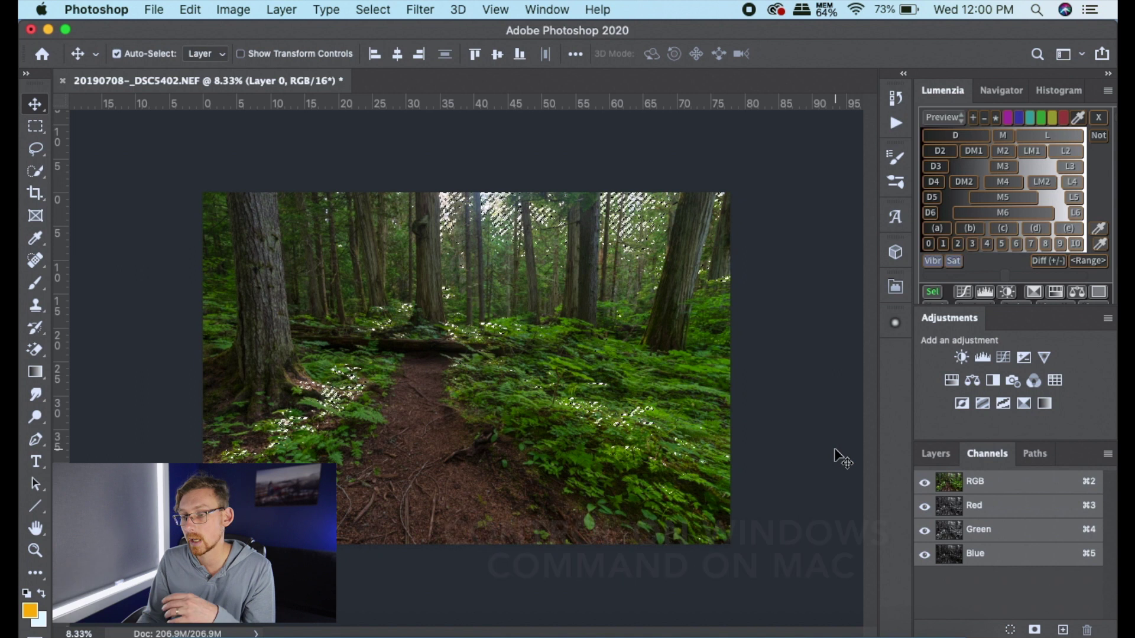
{"action": "left_click", "coordinate": [418, 10]}
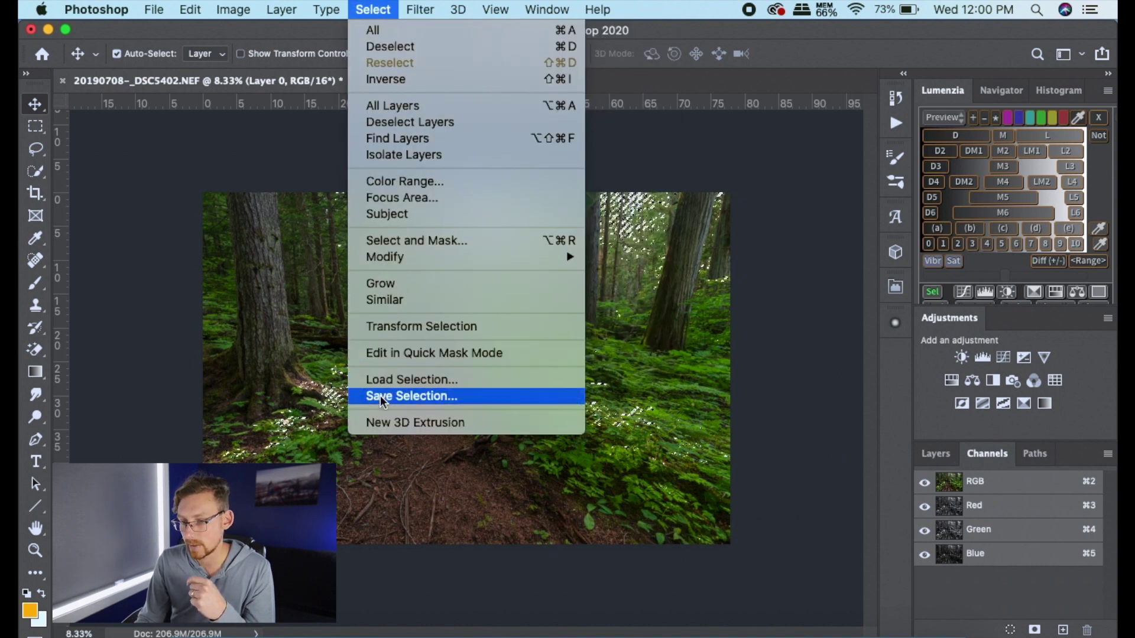
{"action": "left_click", "coordinate": [381, 397]}
{"action": "type", "text": "Lights"}
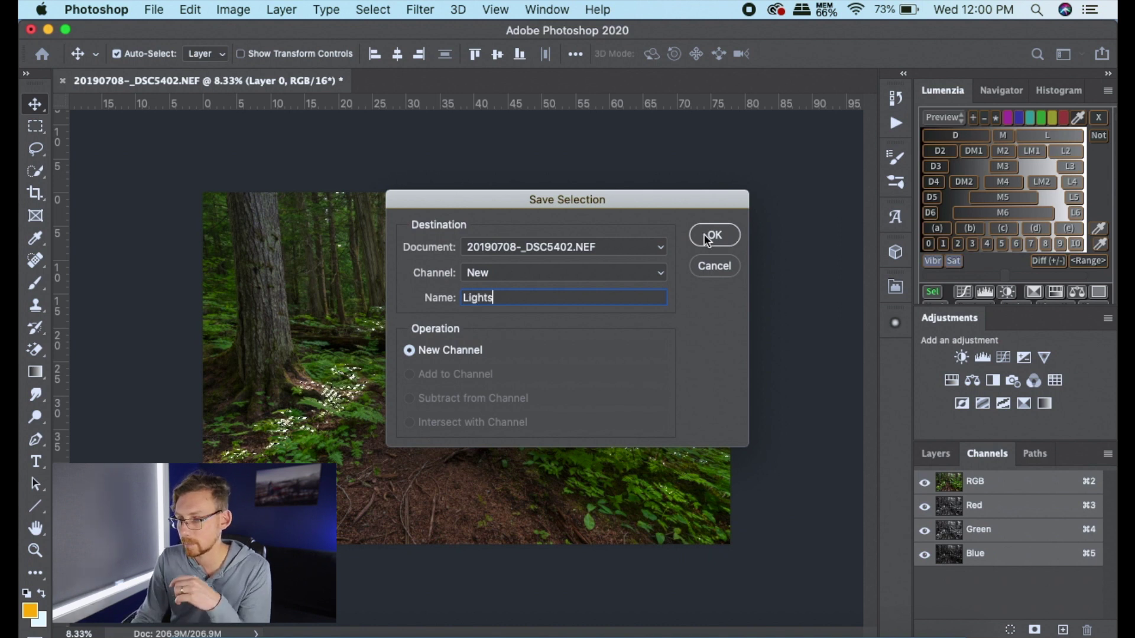
{"action": "left_click", "coordinate": [708, 236]}
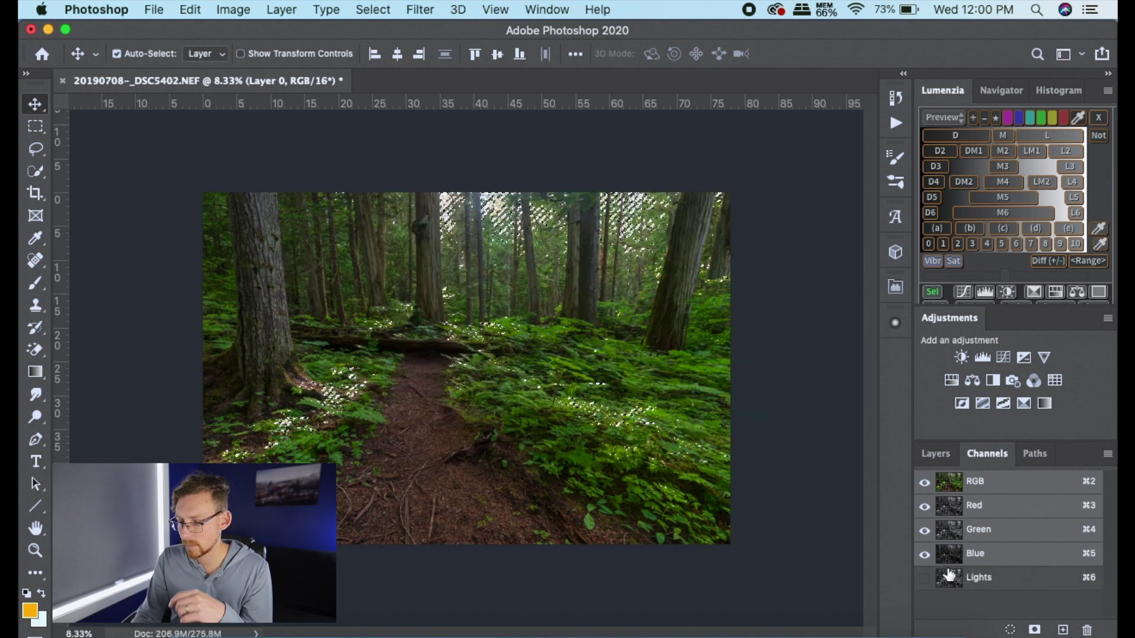
Clear the selection and duplicate the Lights channel.
{"action": "key", "text": "super+d"}
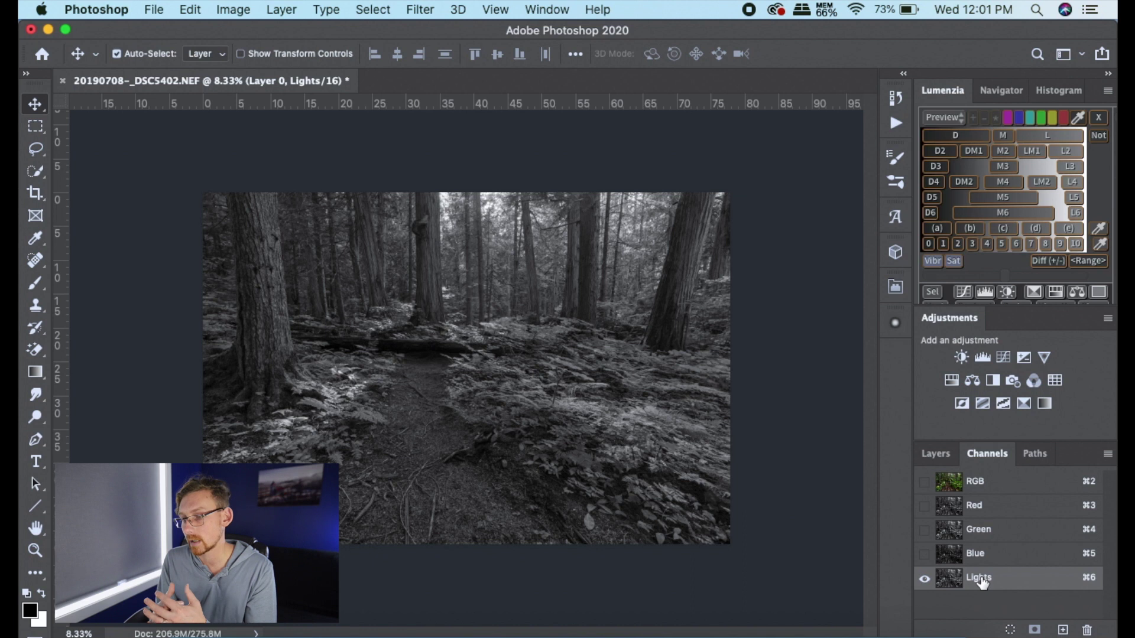
{"action": "left_click_drag", "start_coordinate": [1003, 583], "coordinate": [1063, 627]}
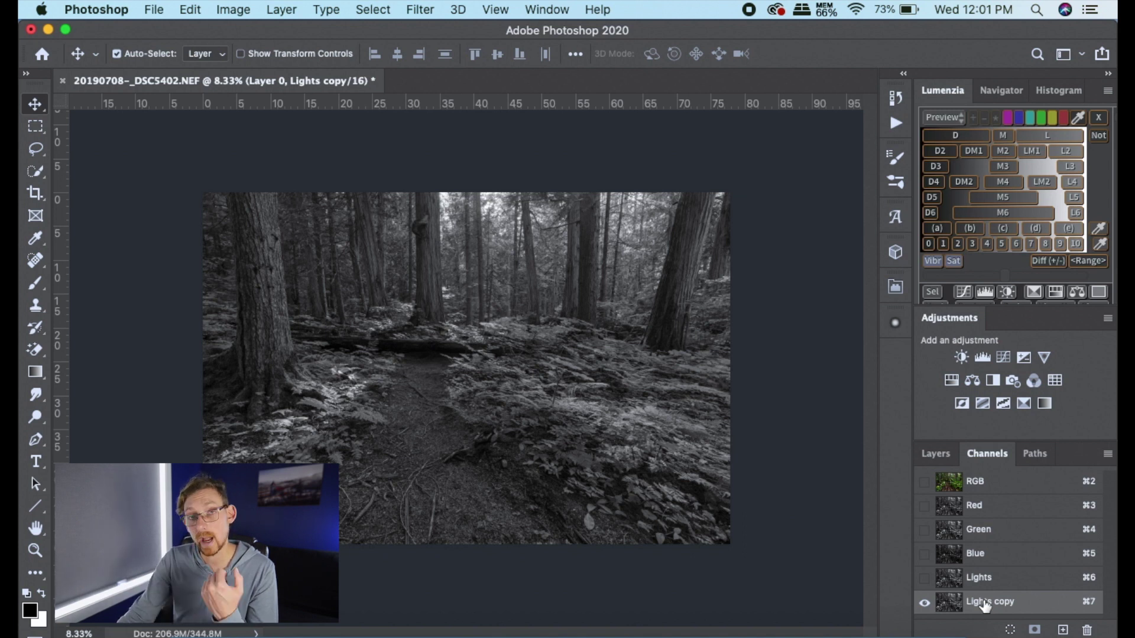
Invert the duplicated Lights channel and rename it Darks.
{"action": "key", "text": "super+i"}
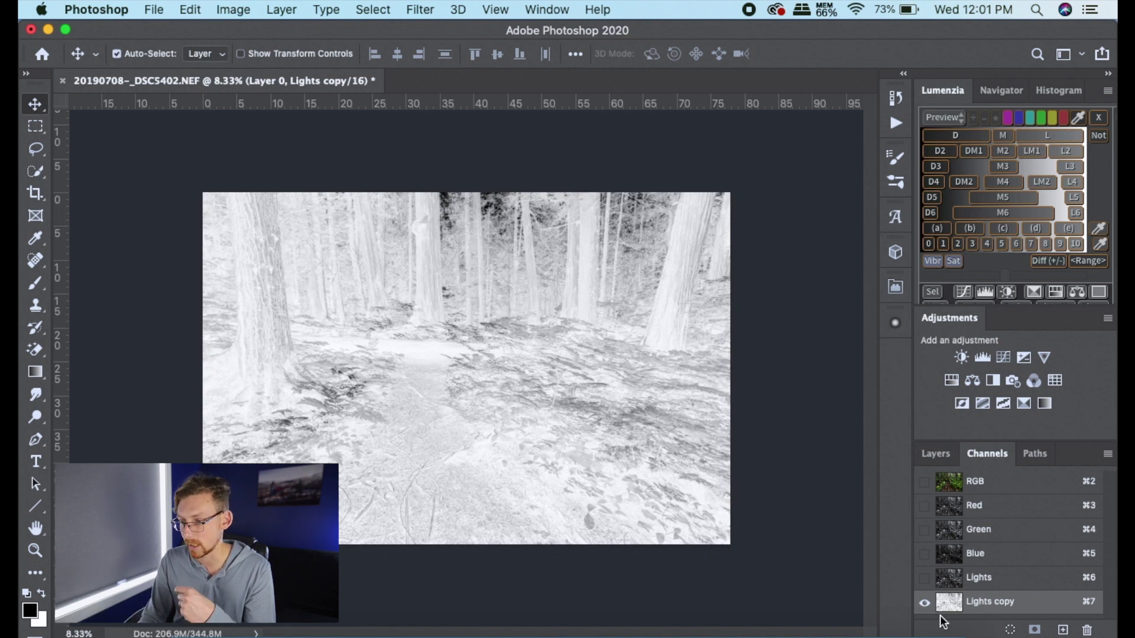
{"action": "left_click", "coordinate": [924, 580]}
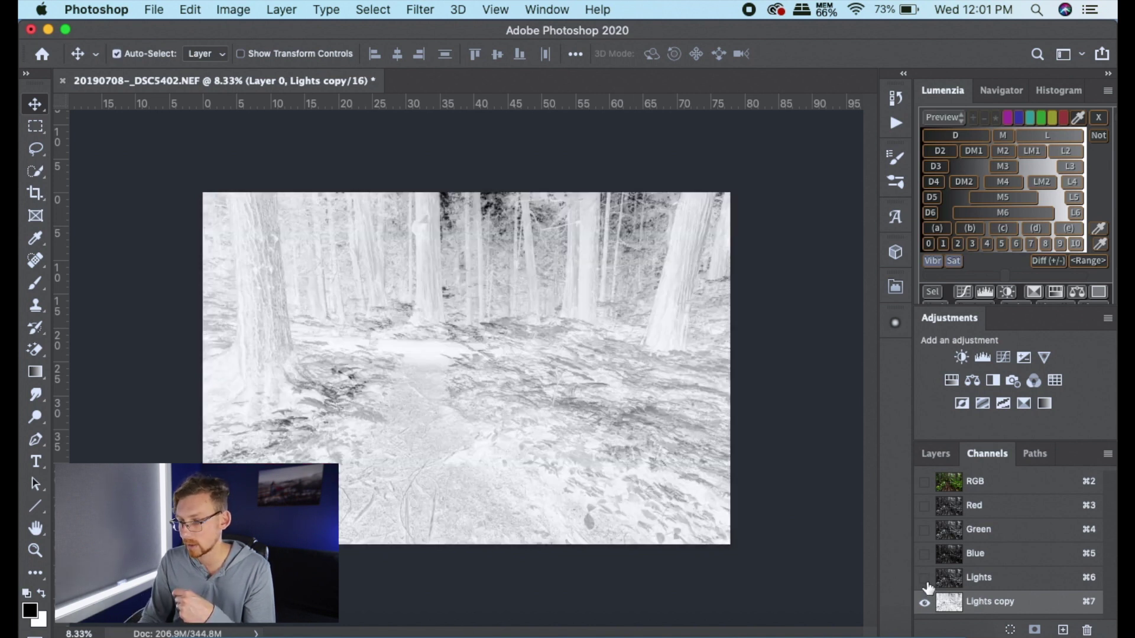
{"action": "left_click", "coordinate": [949, 582]}
{"action": "left_click", "coordinate": [962, 605]}
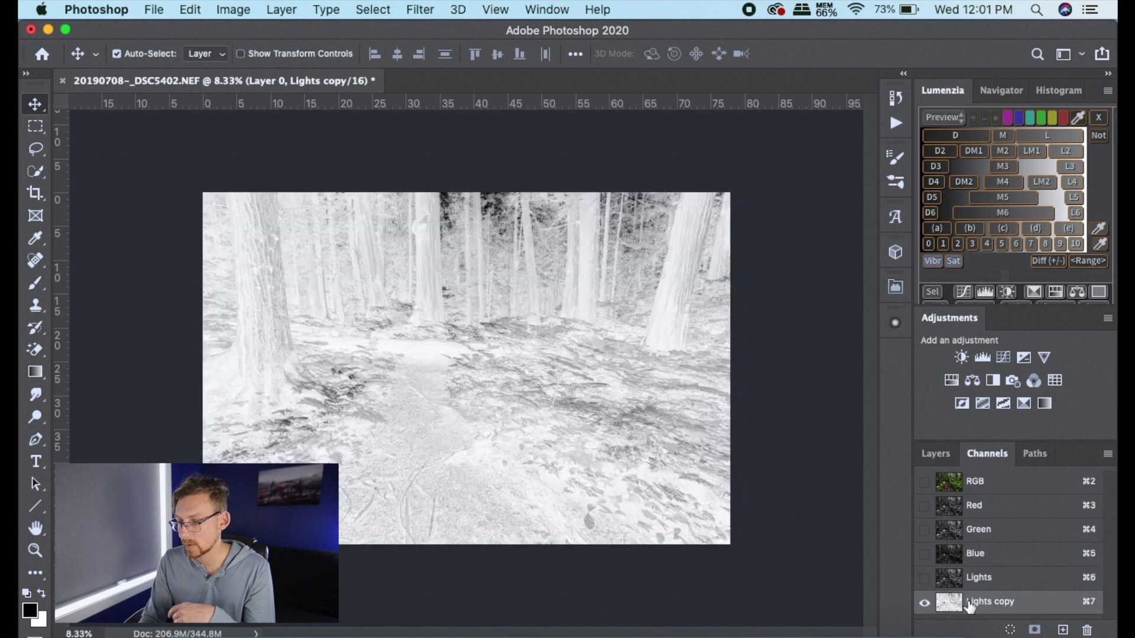
{"action": "double_click", "coordinate": [992, 601]}
{"action": "type", "text": "Darks"}
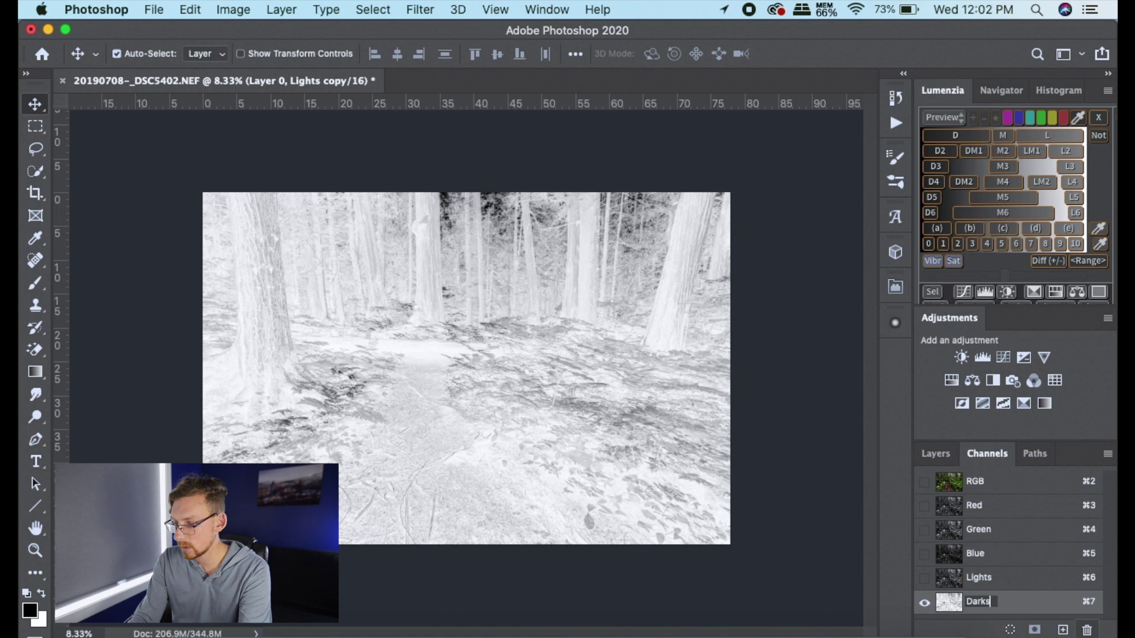
{"action": "key", "text": "Return"}
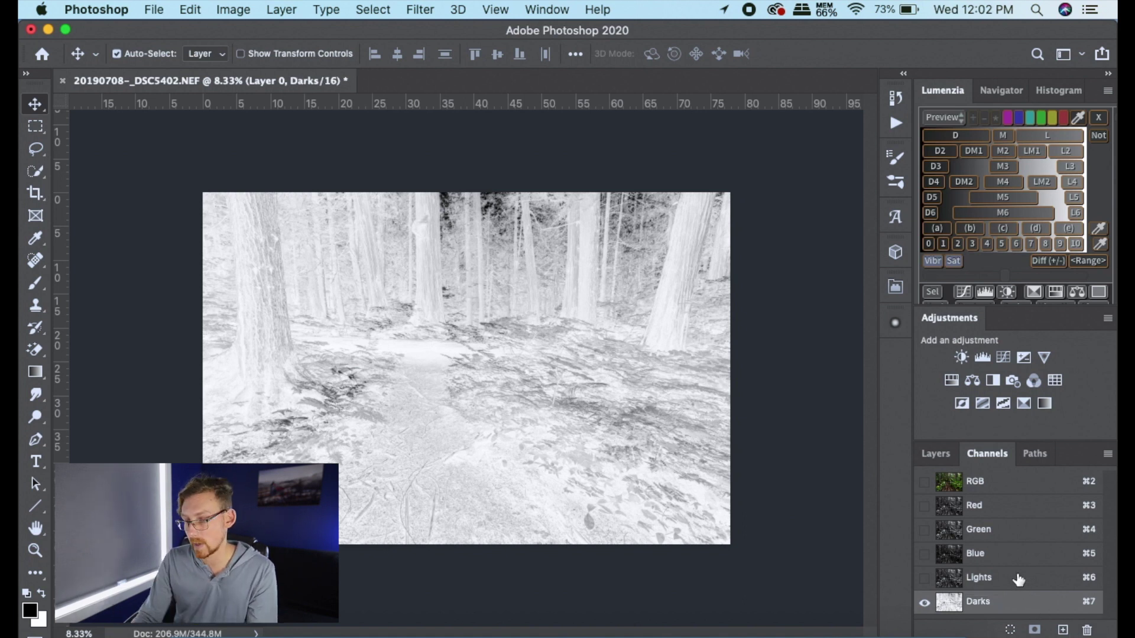
Return to the RGB composite, select the whole image, and subtract the Lights and Darks channels from the selection.
{"action": "left_click", "coordinate": [976, 484]}
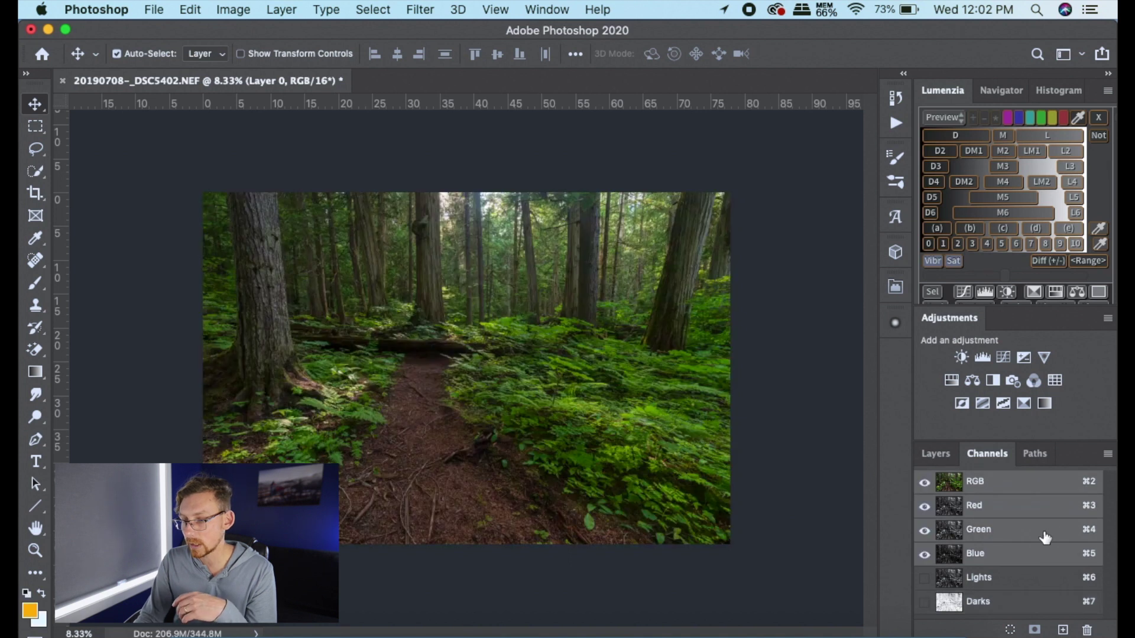
{"action": "left_click", "coordinate": [971, 485], "text": "super"}
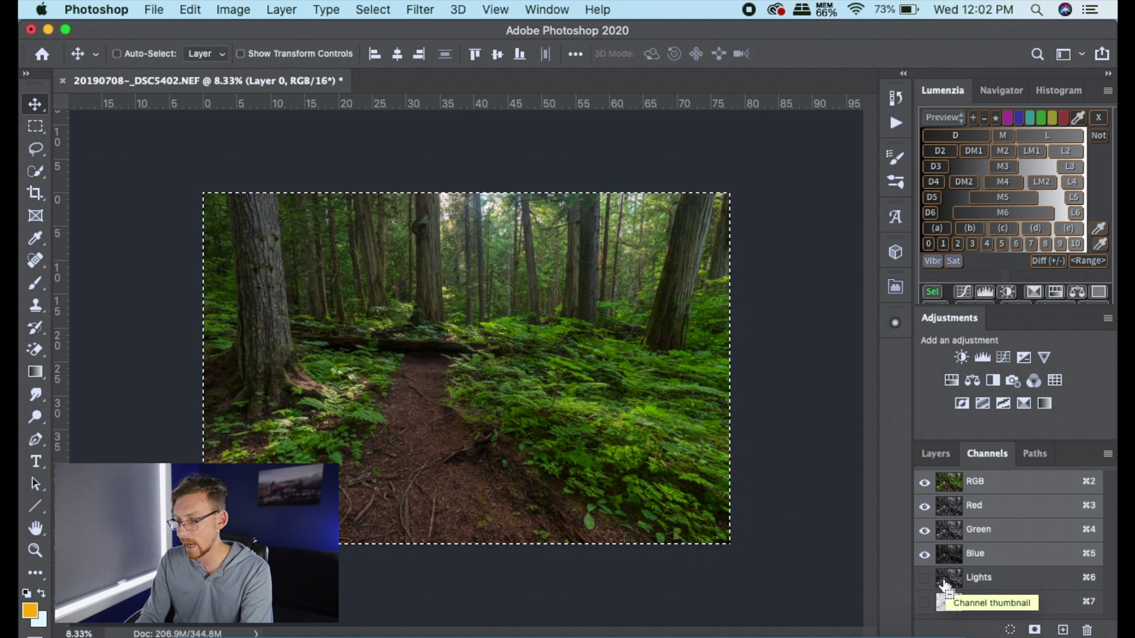
{"action": "left_click", "coordinate": [947, 579], "text": "super"}
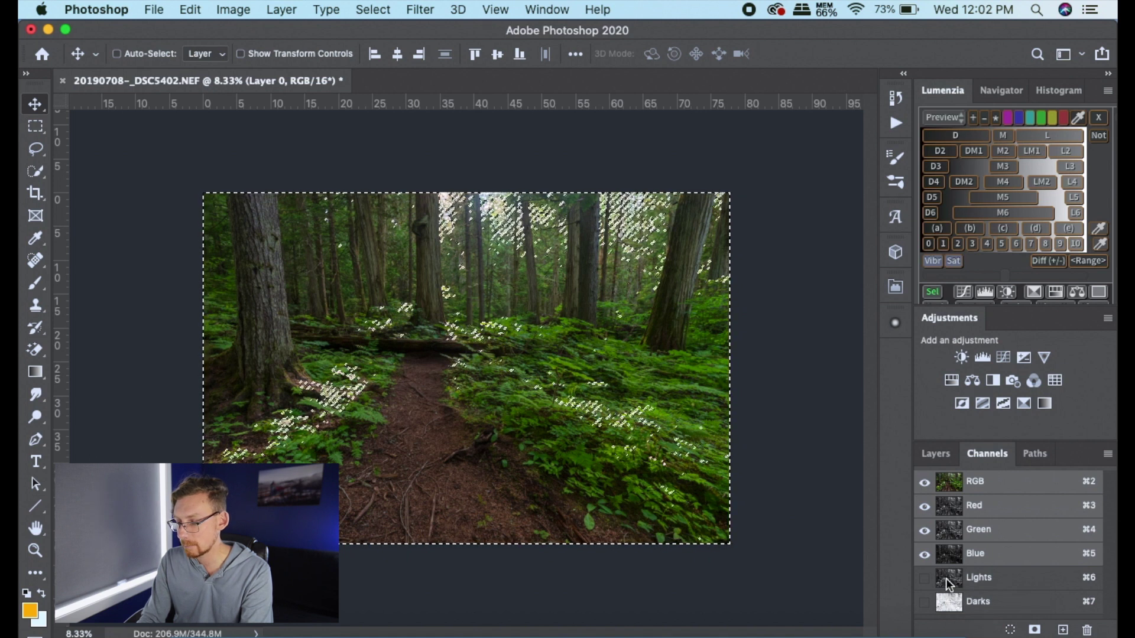
{"action": "left_click", "coordinate": [957, 604], "text": "super"}
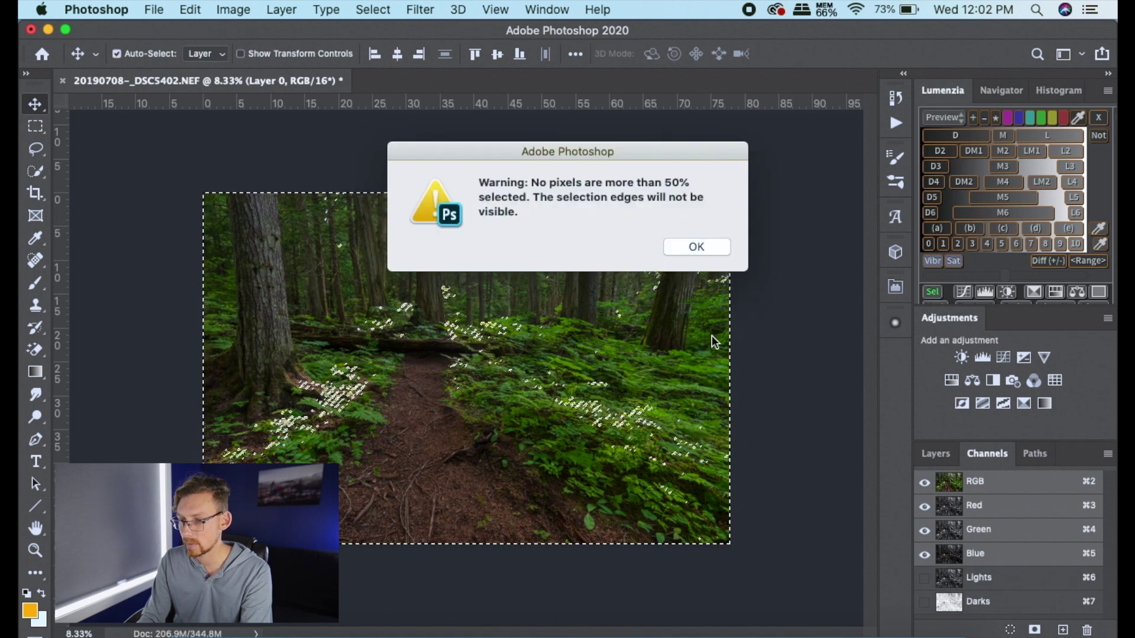
{"action": "left_click", "coordinate": [671, 248]}
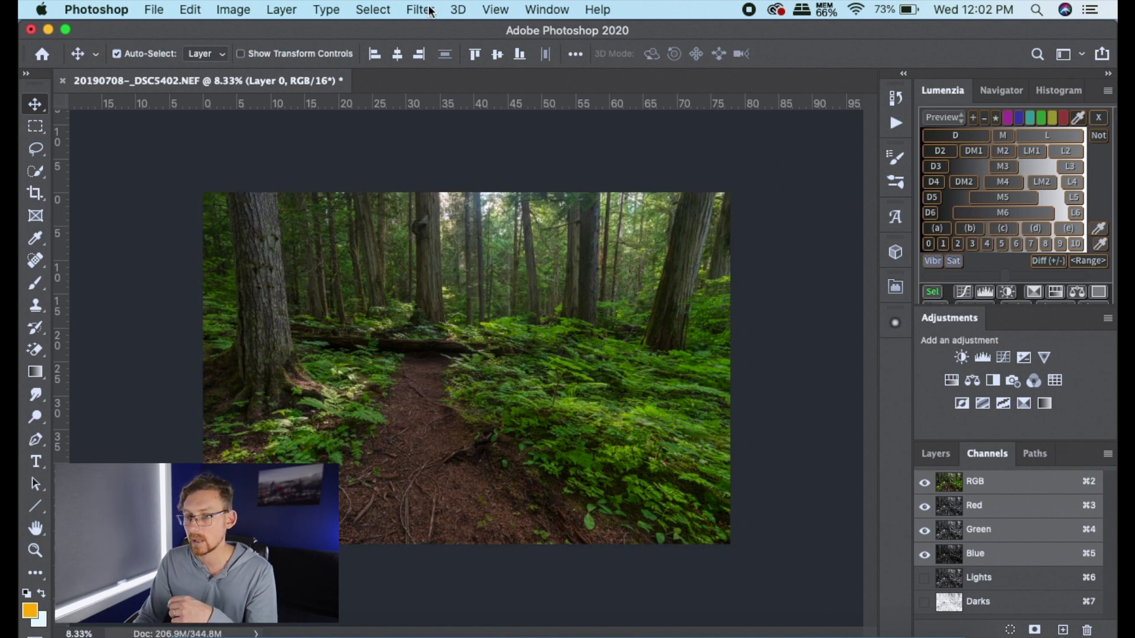
Save the current selection as a new channel named Midtones.
{"action": "left_click", "coordinate": [369, 9]}
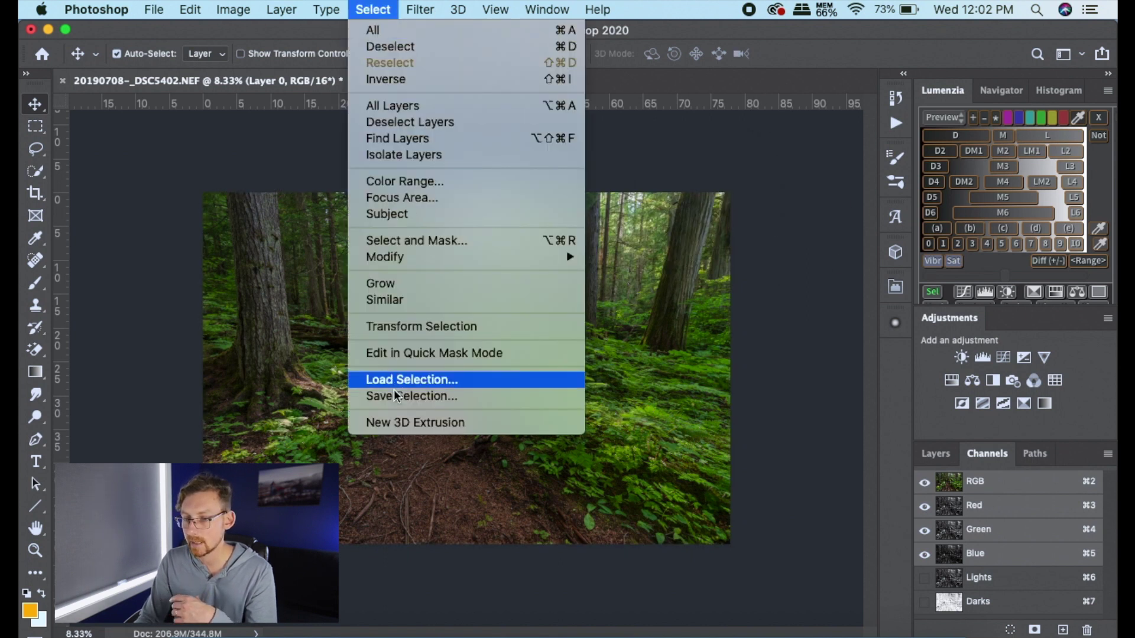
{"action": "left_click", "coordinate": [413, 396]}
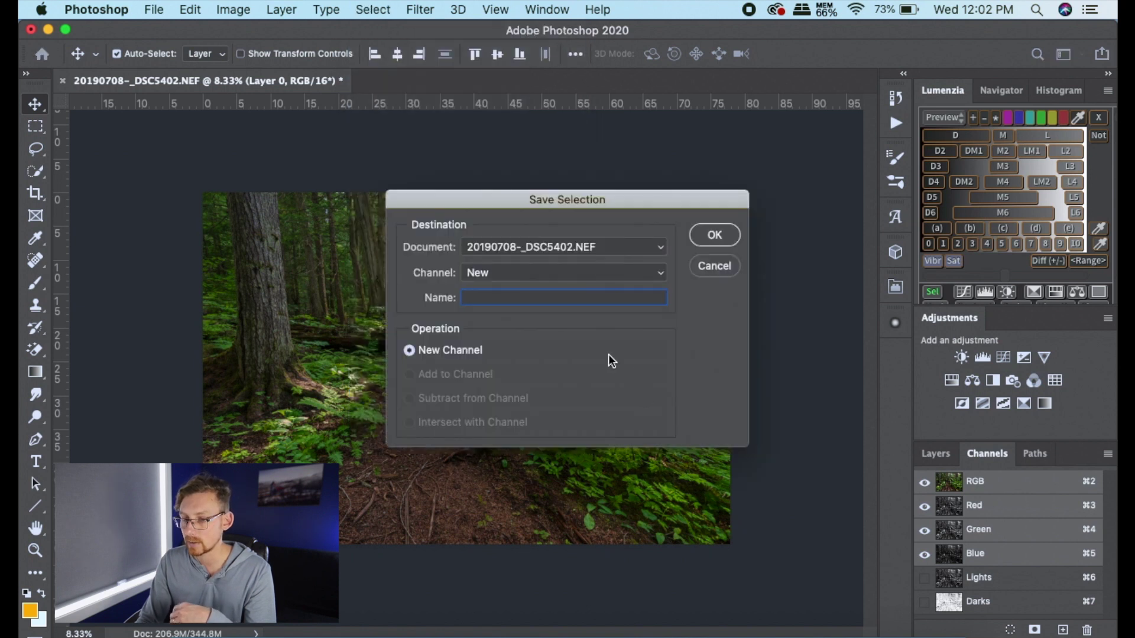
{"action": "type", "text": "Midt"}
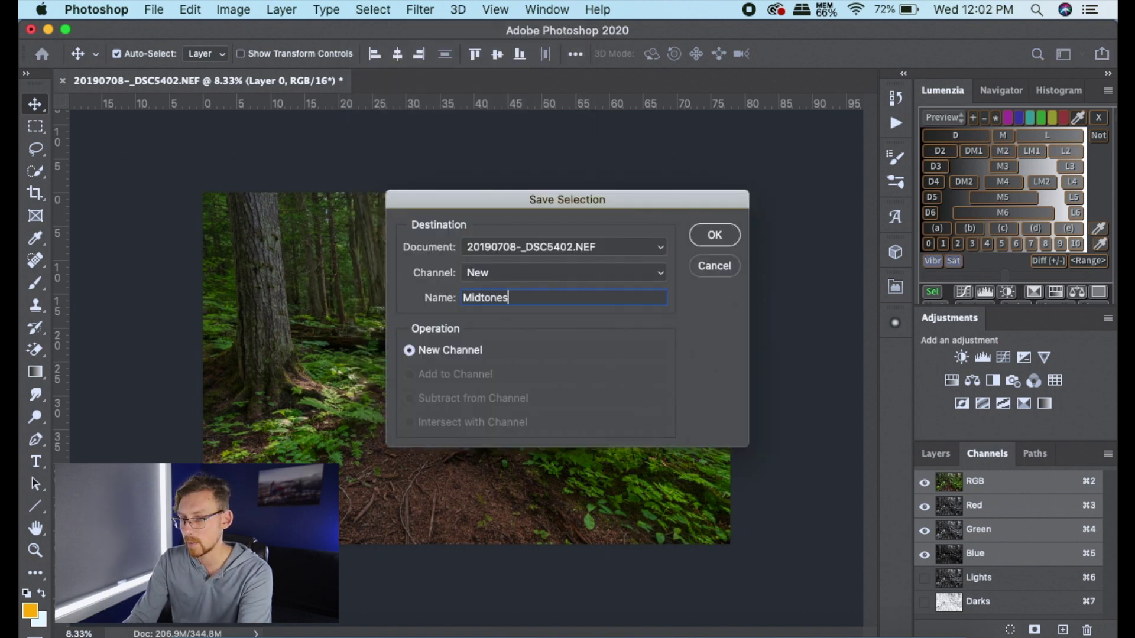
{"action": "type", "text": "ones"}
{"action": "left_click", "coordinate": [715, 237]}
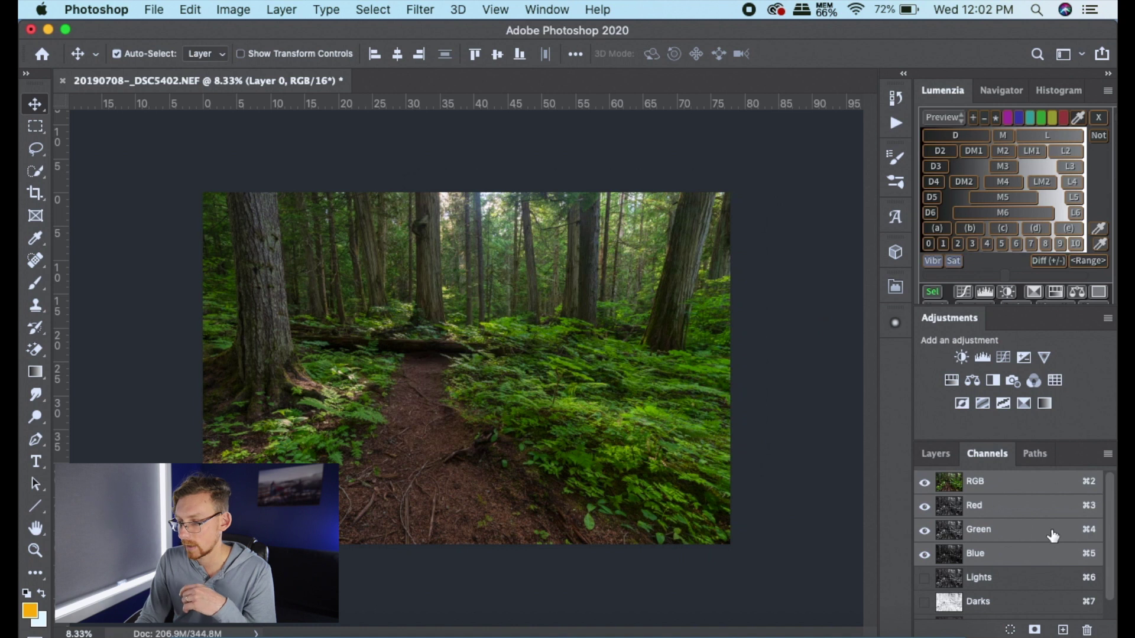
Examine the Lights, Darks and Midtones channels, compare Midtones with Lumenzia's M3 mask preview, and clear the preview.
{"action": "scroll", "coordinate": [1105, 509], "scroll_direction": "down", "scroll_amount": 1}
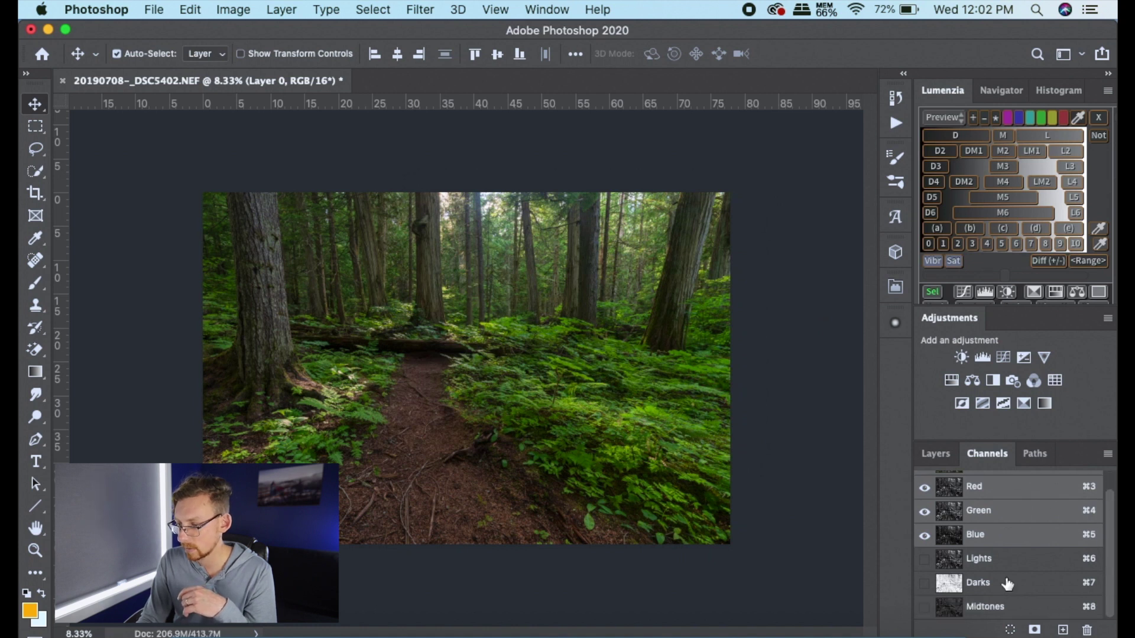
{"action": "left_click", "coordinate": [976, 564]}
{"action": "left_click", "coordinate": [988, 587]}
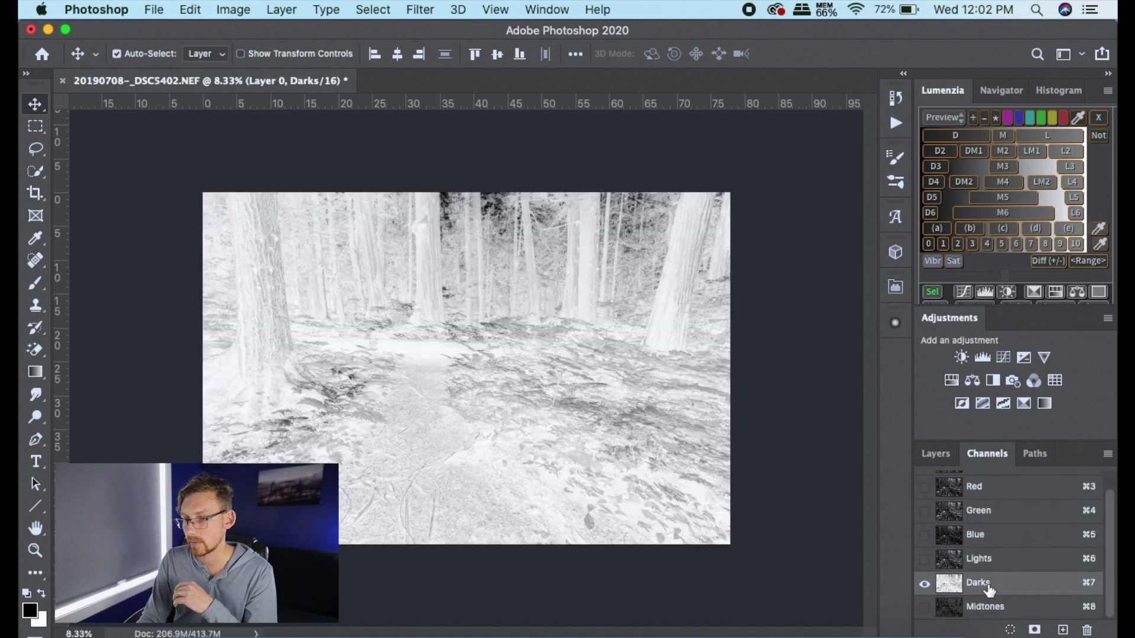
{"action": "left_click", "coordinate": [998, 611]}
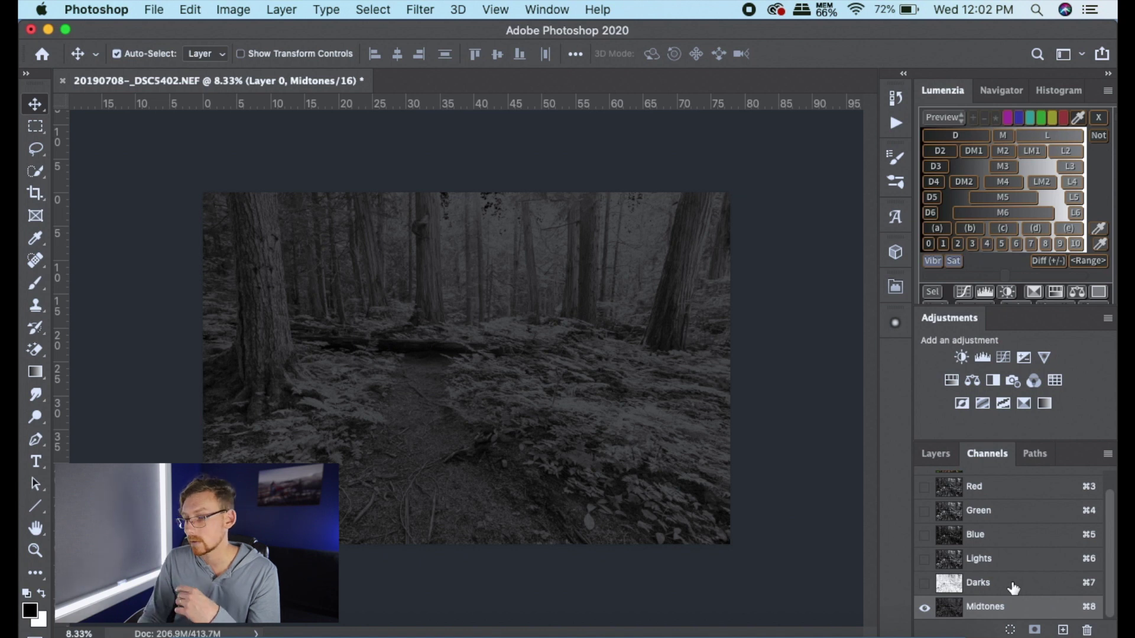
{"action": "left_click", "coordinate": [1004, 163]}
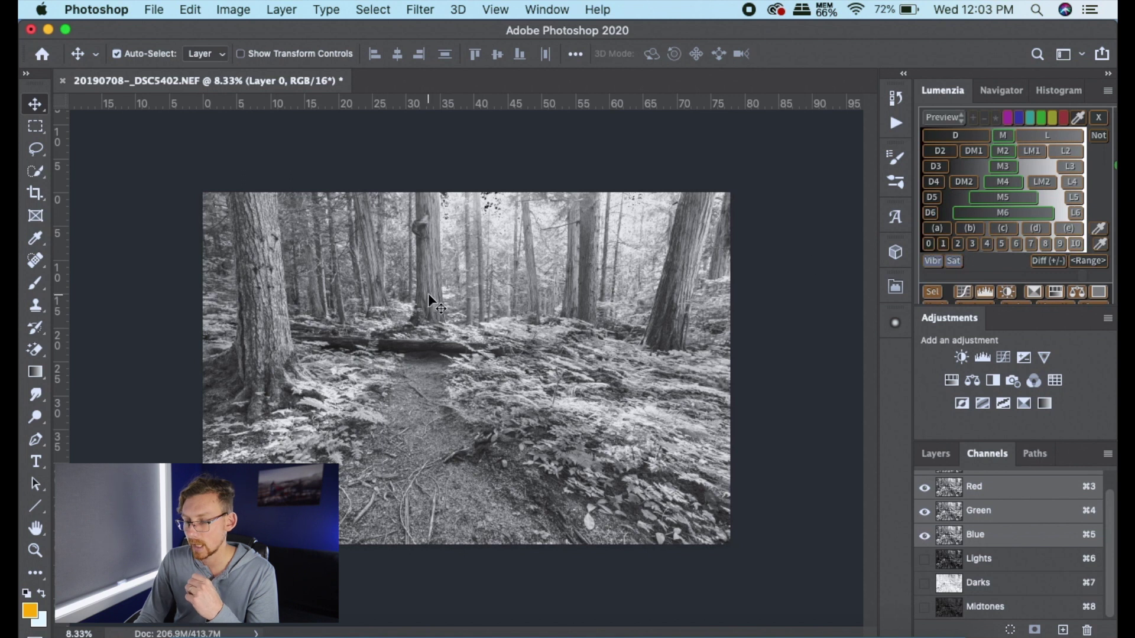
{"action": "left_click", "coordinate": [983, 609]}
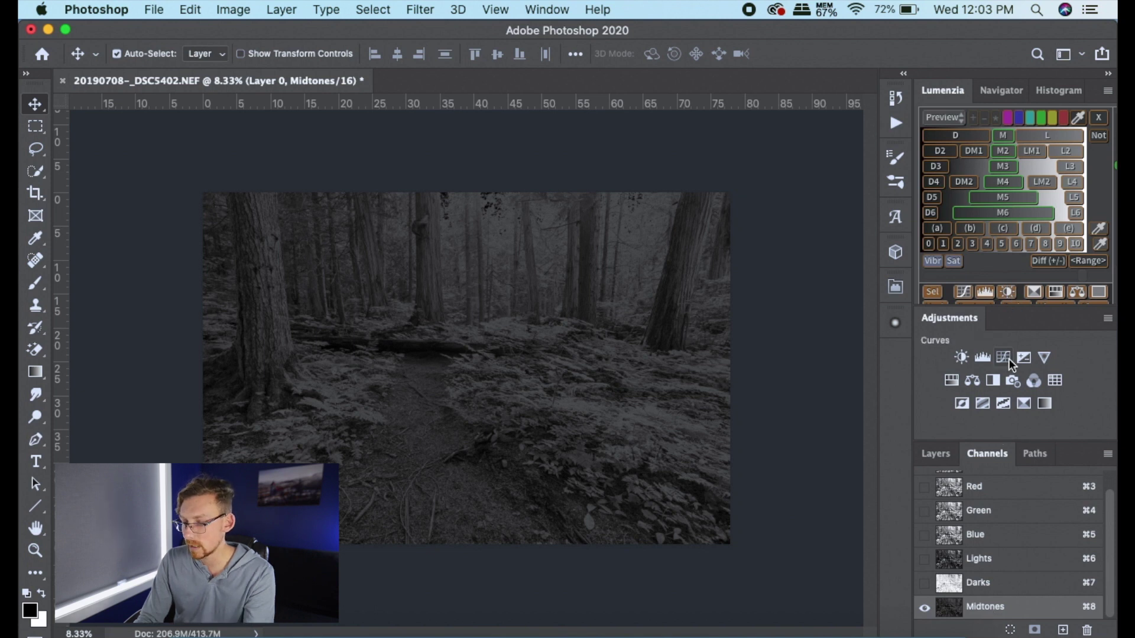
{"action": "left_click", "coordinate": [932, 454]}
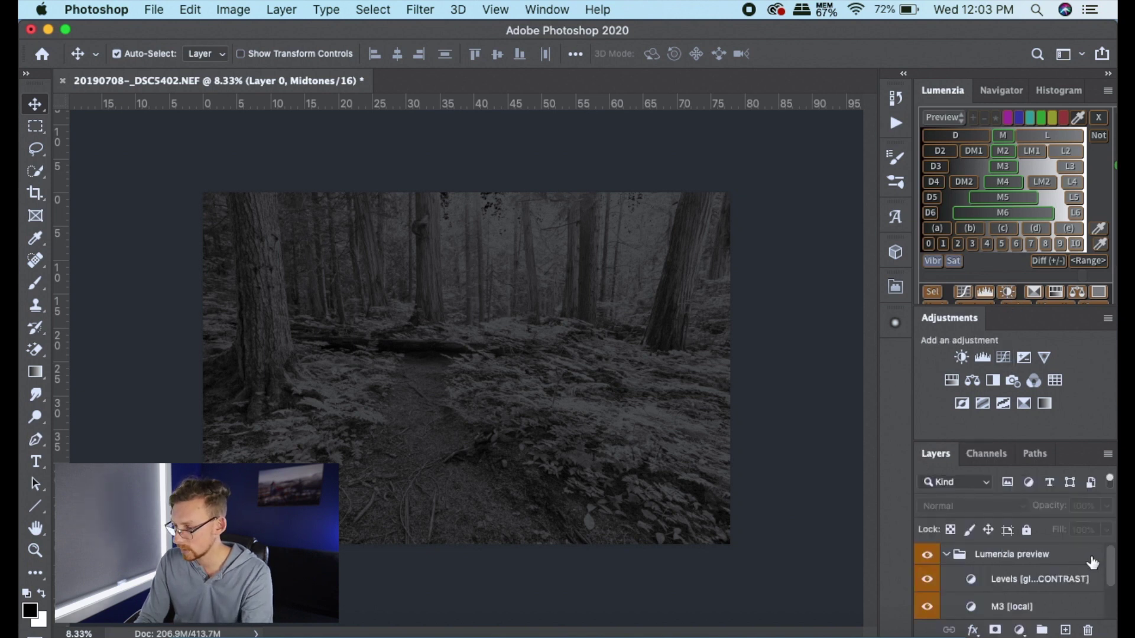
{"action": "left_click", "coordinate": [1098, 117]}
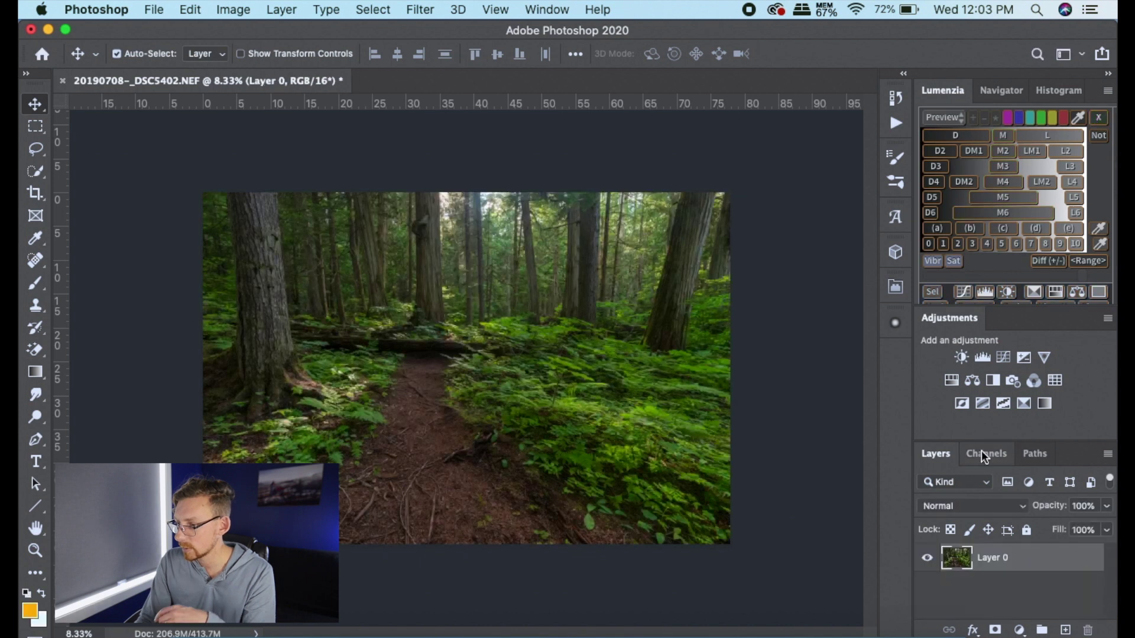
{"action": "left_click", "coordinate": [979, 453]}
{"action": "left_click", "coordinate": [931, 452]}
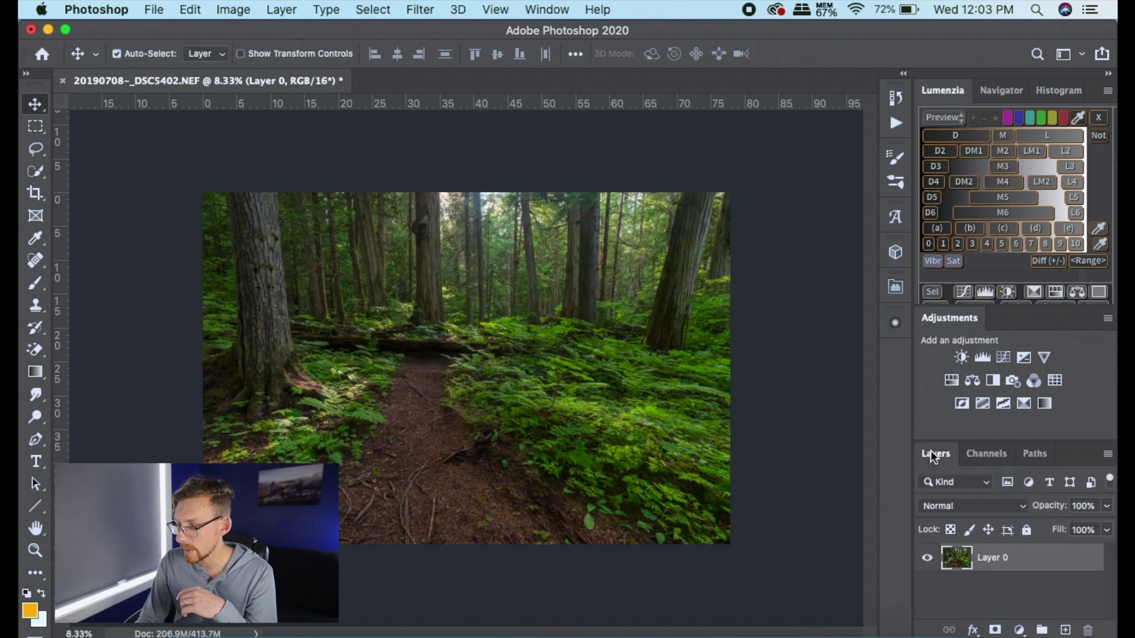
{"action": "left_click", "coordinate": [981, 358]}
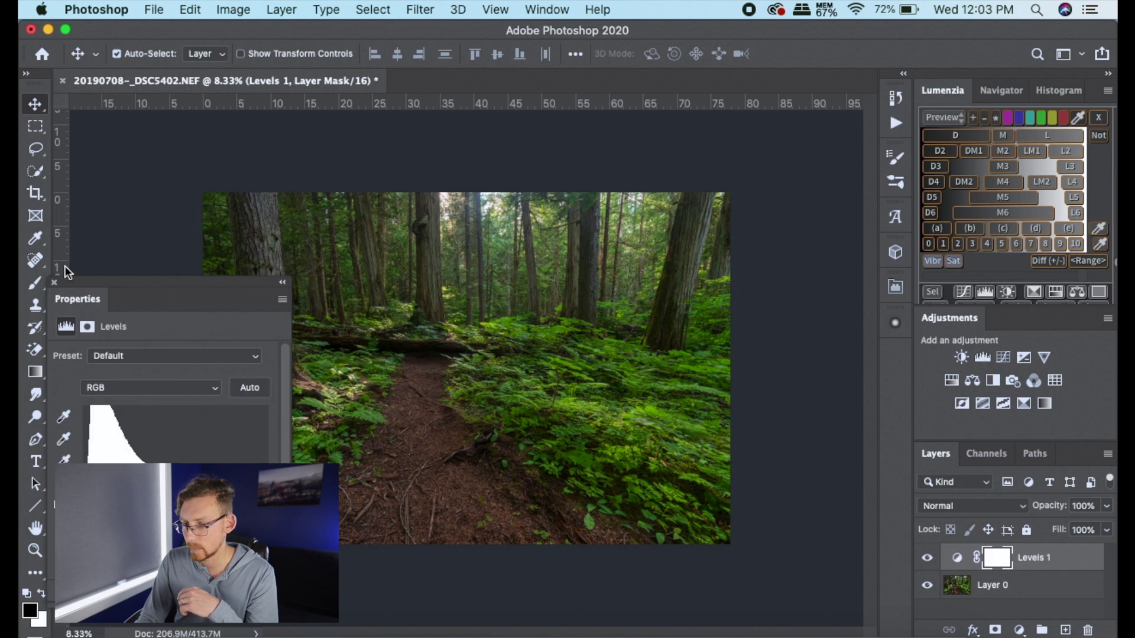
{"action": "left_click", "coordinate": [54, 283]}
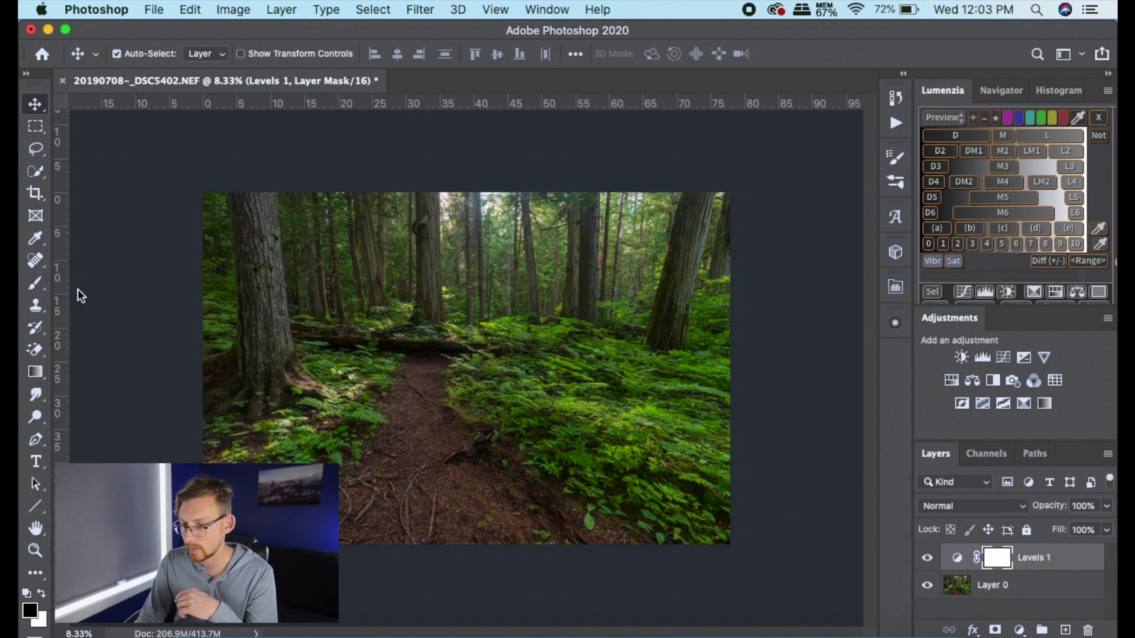
{"action": "left_click_drag", "start_coordinate": [1030, 566], "coordinate": [1087, 630]}
Load the Midtones channel as a selection and add a Curves adjustment layer masked by it.
{"action": "left_click", "coordinate": [987, 453]}
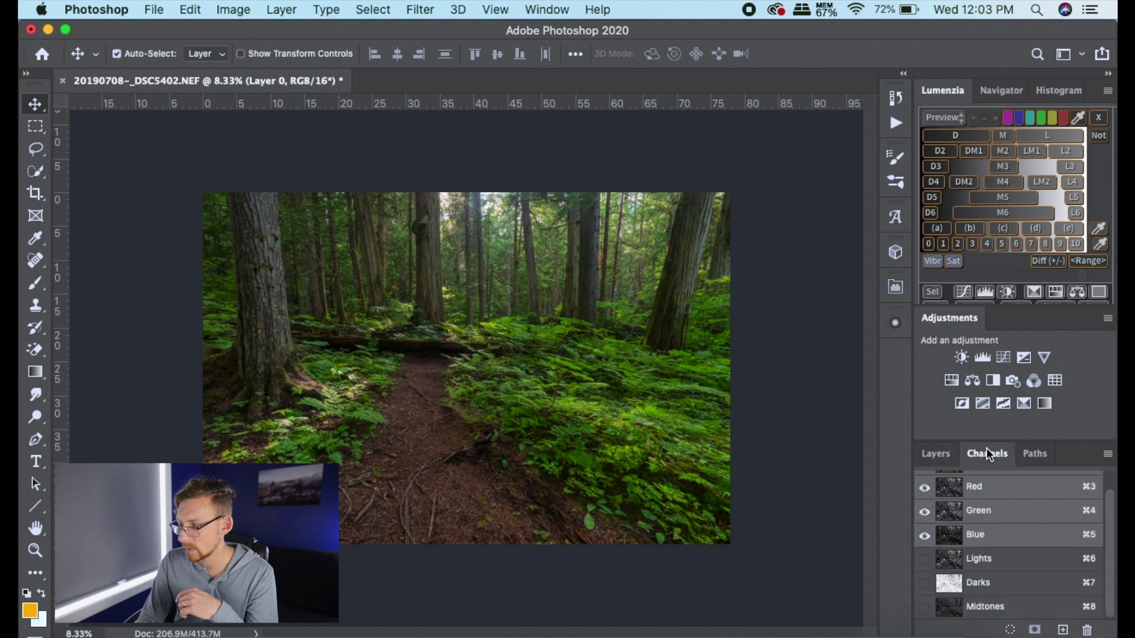
{"action": "left_click", "coordinate": [1015, 606]}
{"action": "left_click_drag", "start_coordinate": [1008, 609], "coordinate": [1010, 629]}
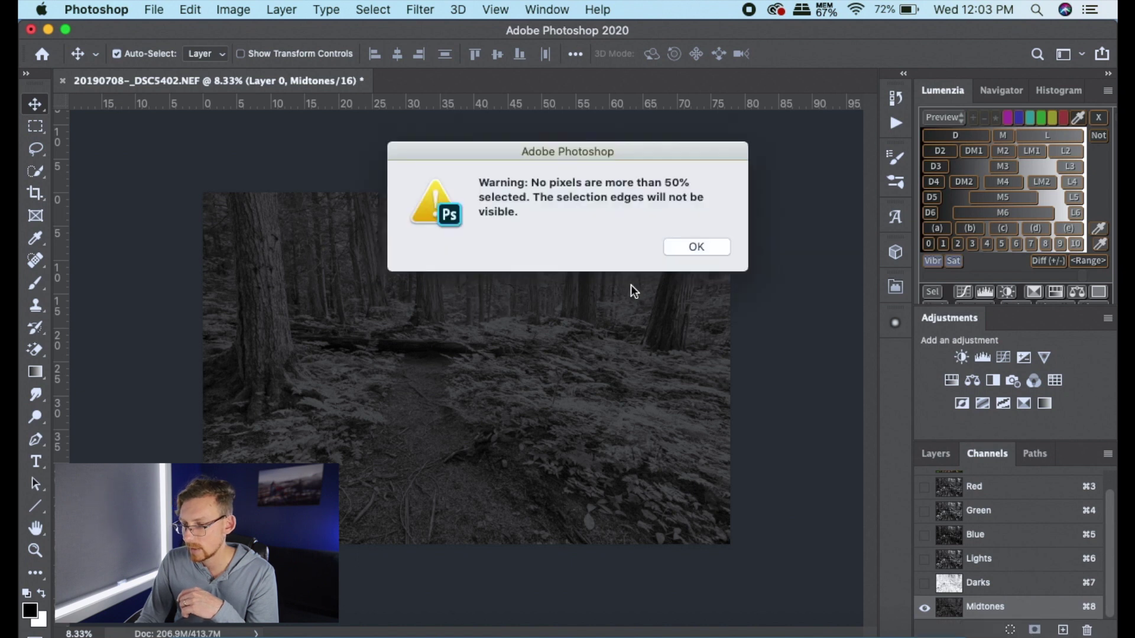
{"action": "left_click", "coordinate": [690, 246]}
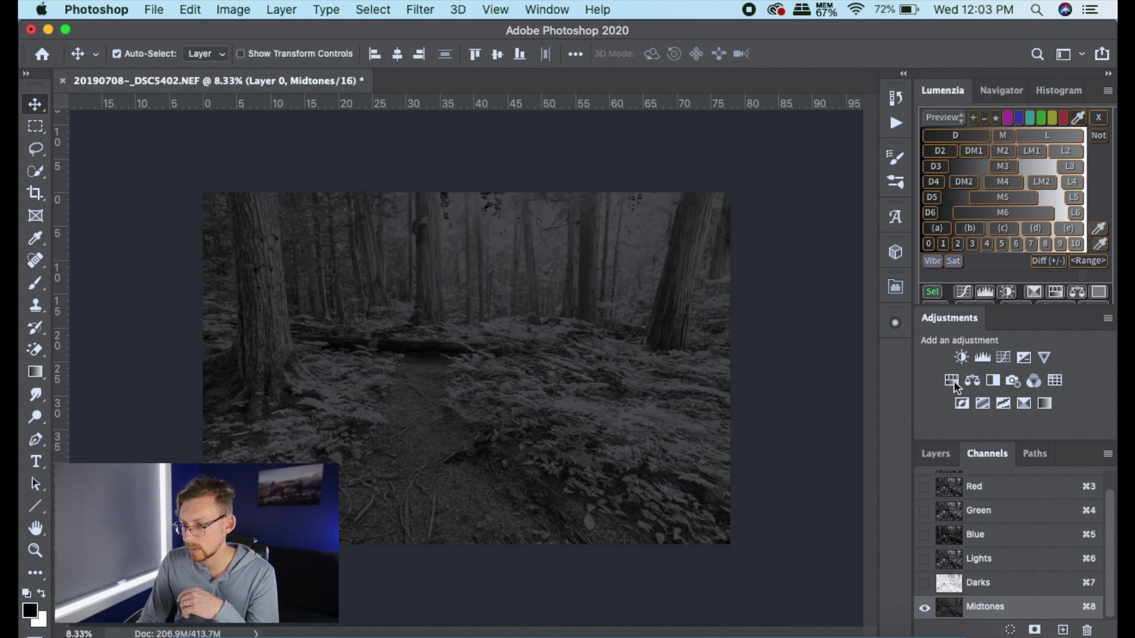
{"action": "left_click", "coordinate": [934, 454]}
{"action": "left_click", "coordinate": [1003, 358]}
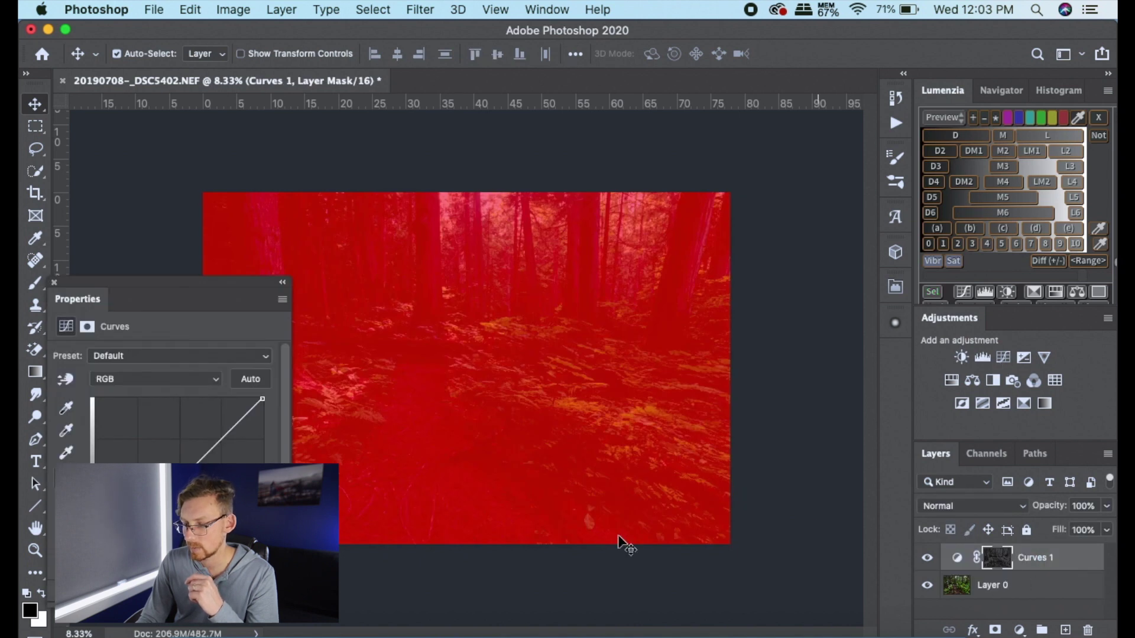
{"action": "left_click", "coordinate": [54, 283]}
Display the Curves 1 layer's mask on its own in the image view.
{"action": "left_click", "coordinate": [955, 558]}
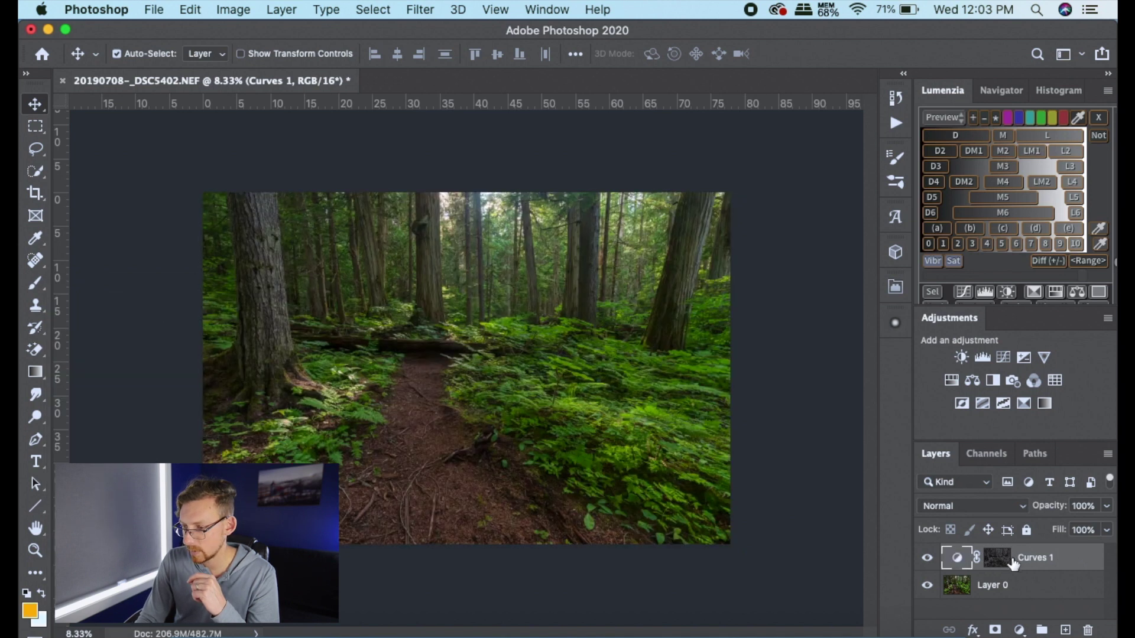
{"action": "left_click", "coordinate": [1008, 564]}
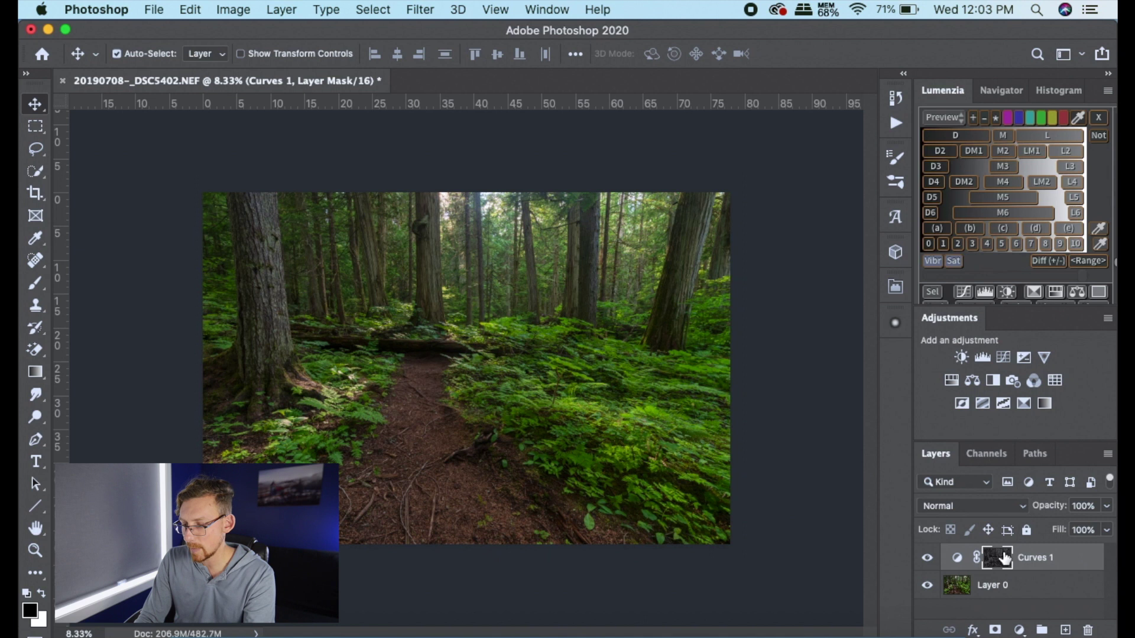
{"action": "left_click", "coordinate": [1005, 558], "text": "alt"}
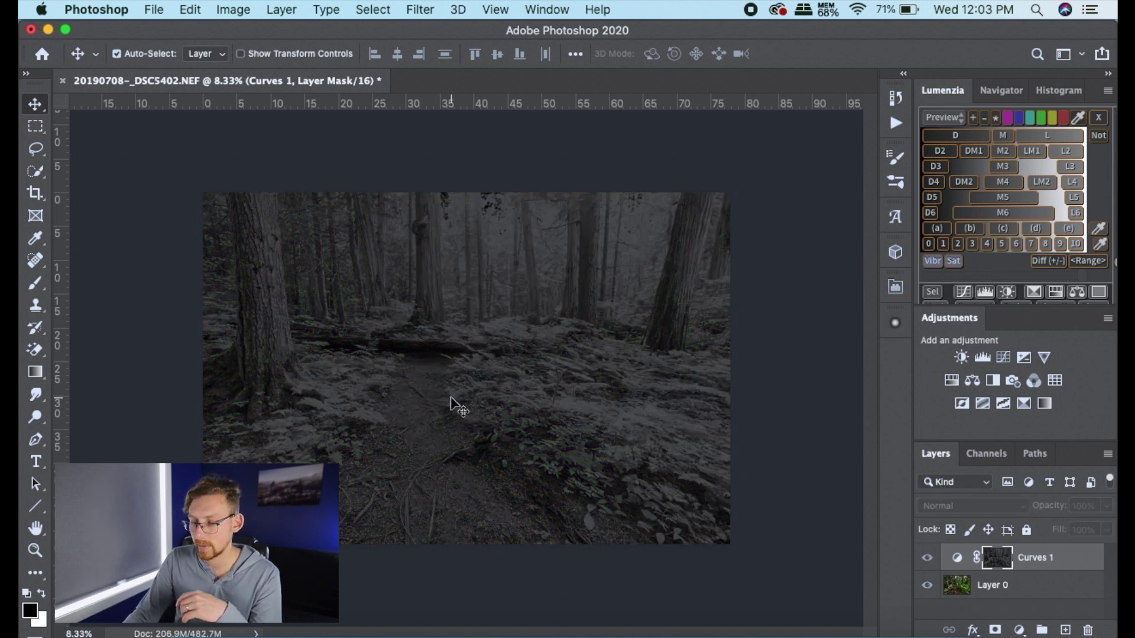
Try to brighten the Curves 1 layer mask with Levels, using a midtone input of 2.11 and a white input of 129.
{"action": "key", "text": "super+l"}
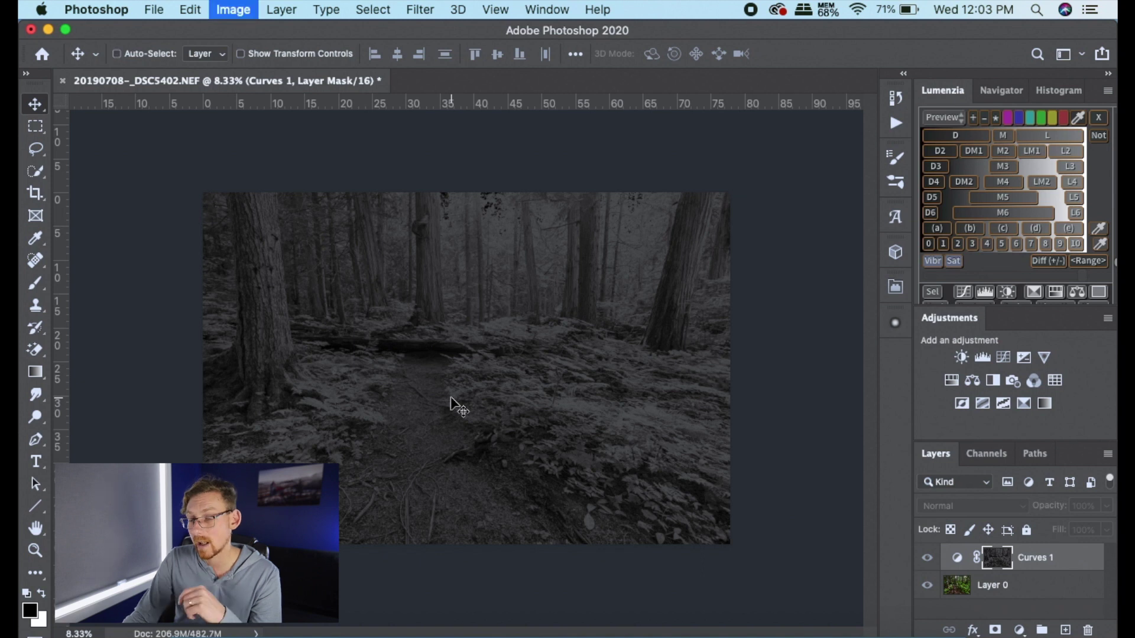
{"action": "left_click_drag", "start_coordinate": [162, 384], "coordinate": [104, 382]}
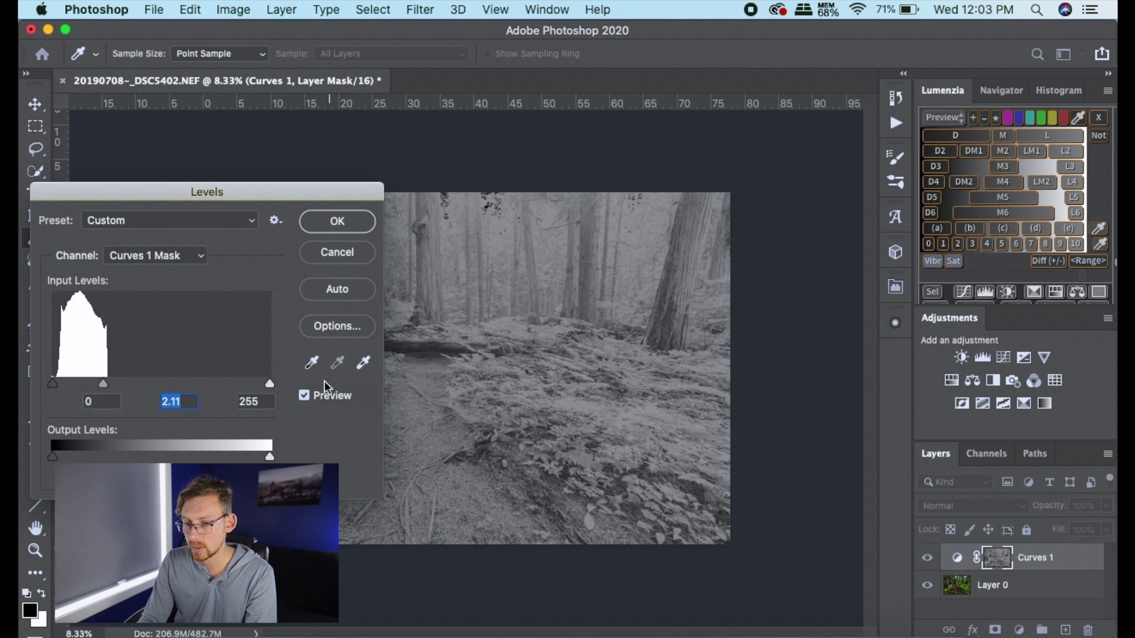
{"action": "left_click_drag", "start_coordinate": [187, 381], "coordinate": [162, 384]}
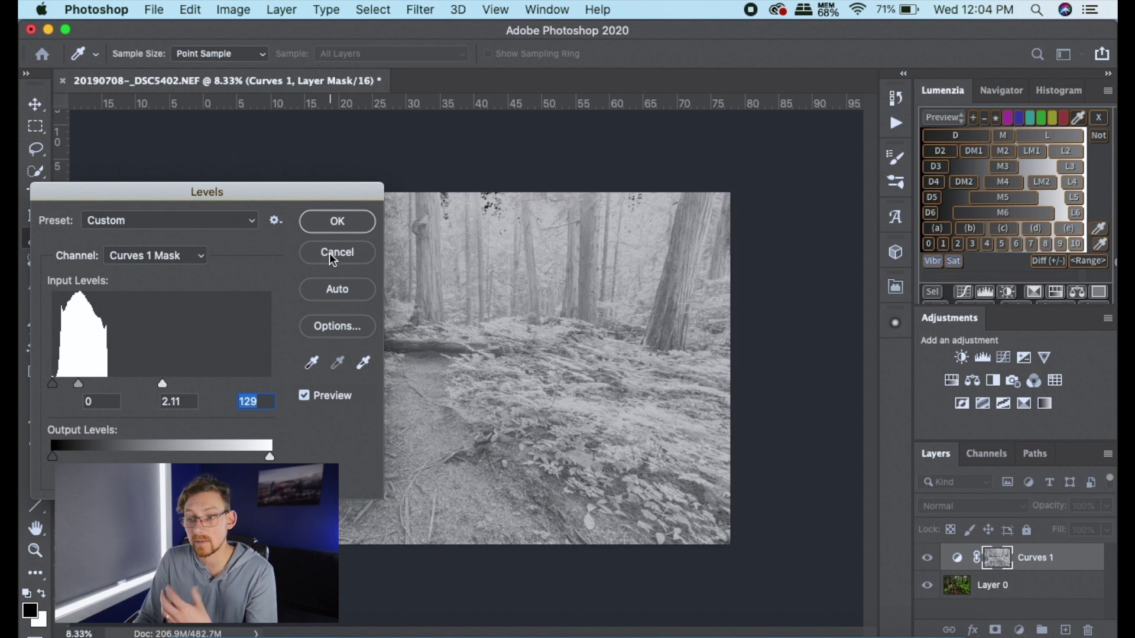
{"action": "key", "text": "Return"}
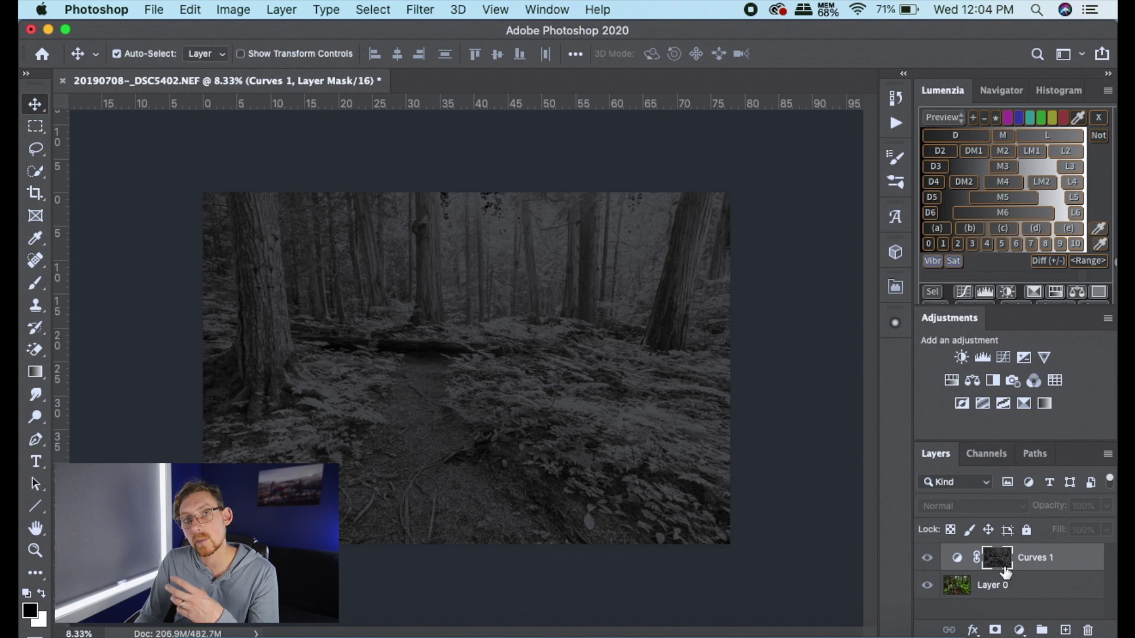
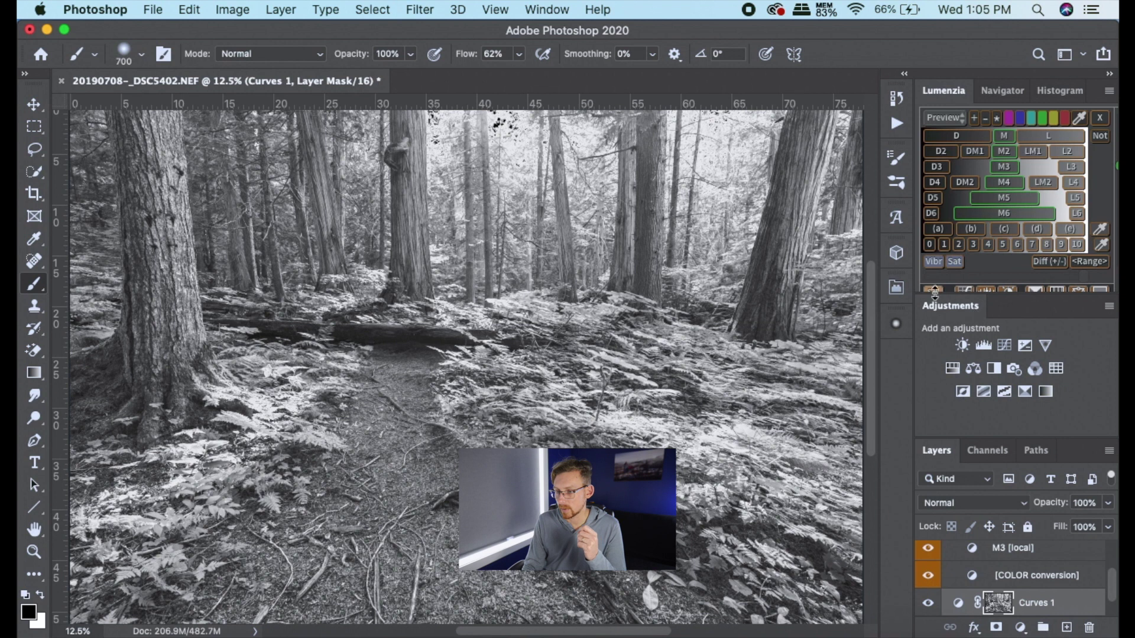
Load Lumenzia's M3 midtone mask as a selection, add a Curves adjustment layer masked by it, and slightly raise the curve near its middle.
{"action": "left_click", "coordinate": [931, 288]}
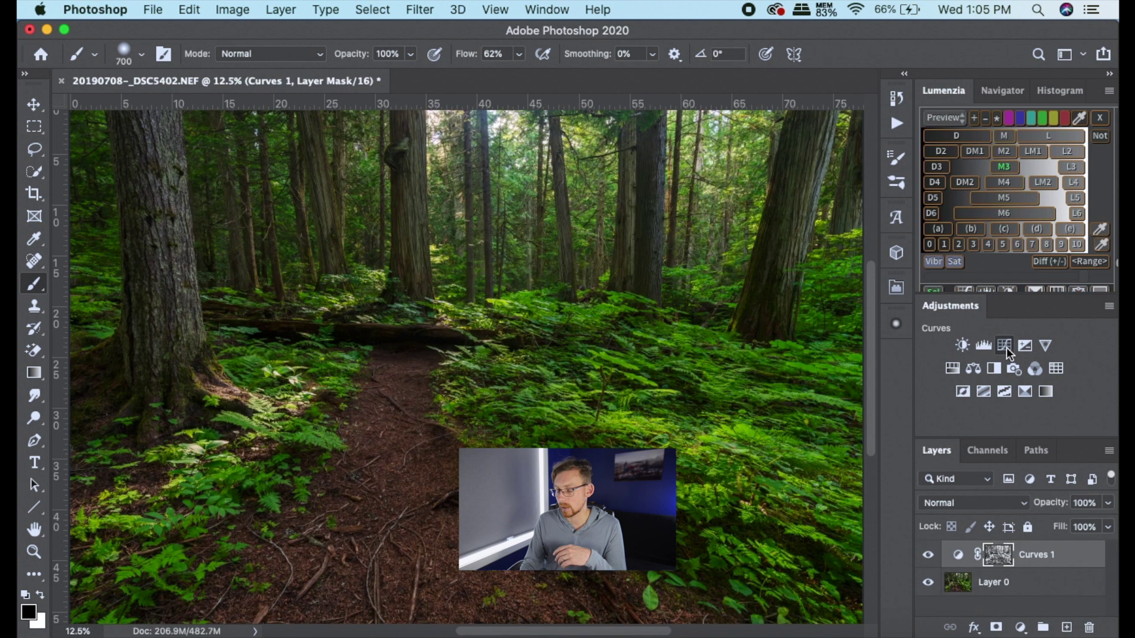
{"action": "left_click", "coordinate": [1005, 346]}
{"action": "left_click_drag", "start_coordinate": [156, 494], "coordinate": [162, 487]}
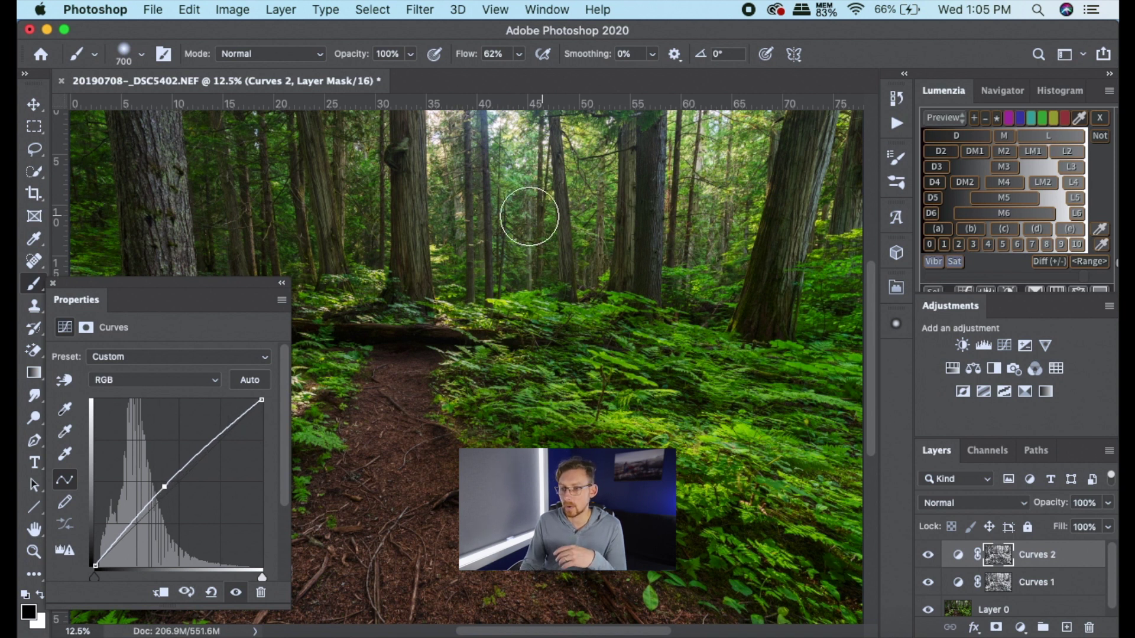
{"action": "left_click", "coordinate": [53, 284]}
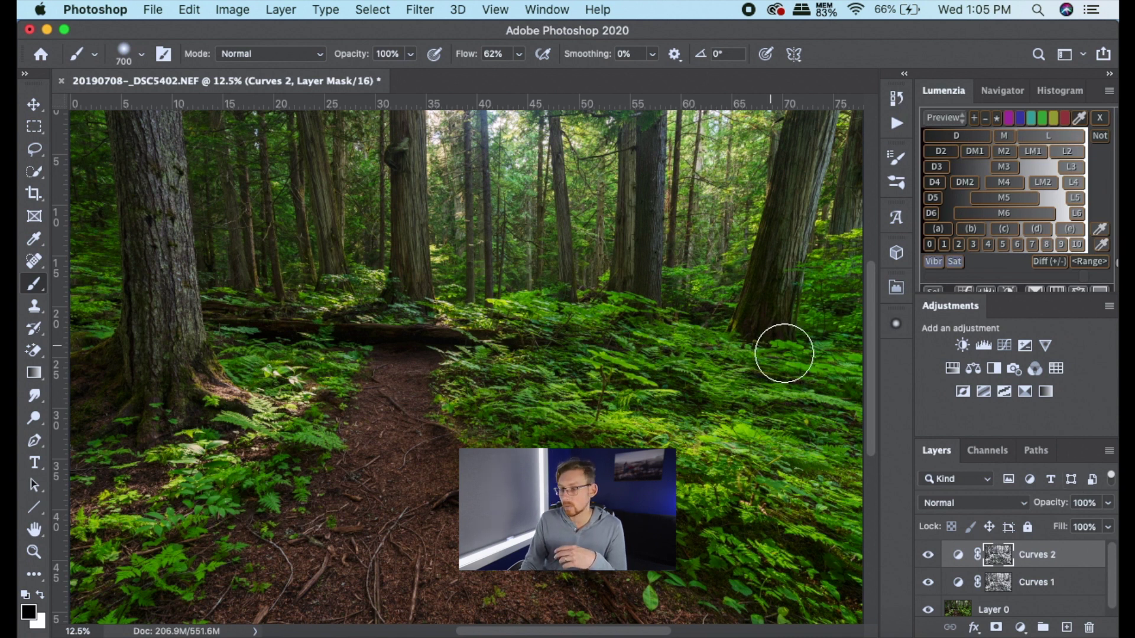
Add a new empty layer above Curves 2 and set the foreground colour to saturated orange, daab1b.
{"action": "left_click", "coordinate": [1067, 628]}
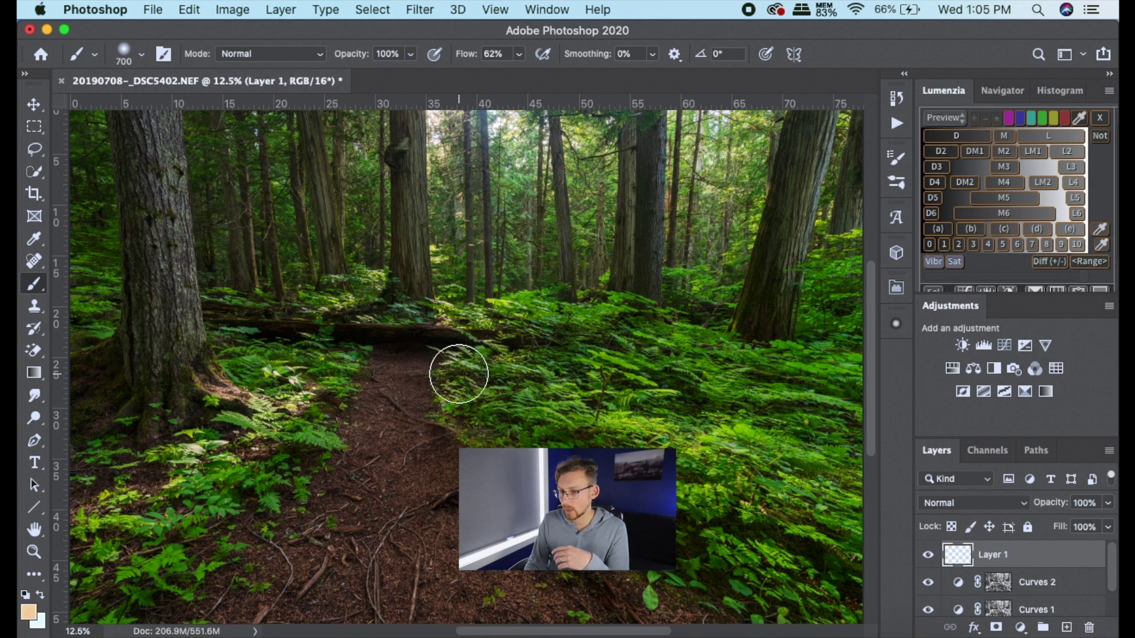
{"action": "left_click", "coordinate": [31, 612]}
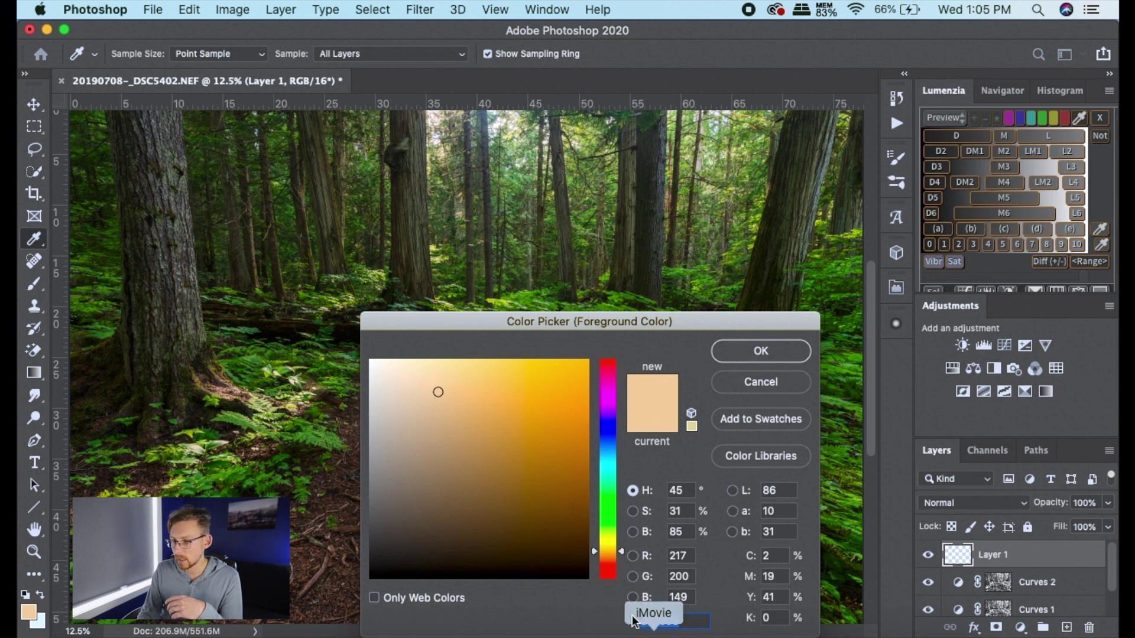
{"action": "left_click_drag", "start_coordinate": [609, 547], "coordinate": [608, 550]}
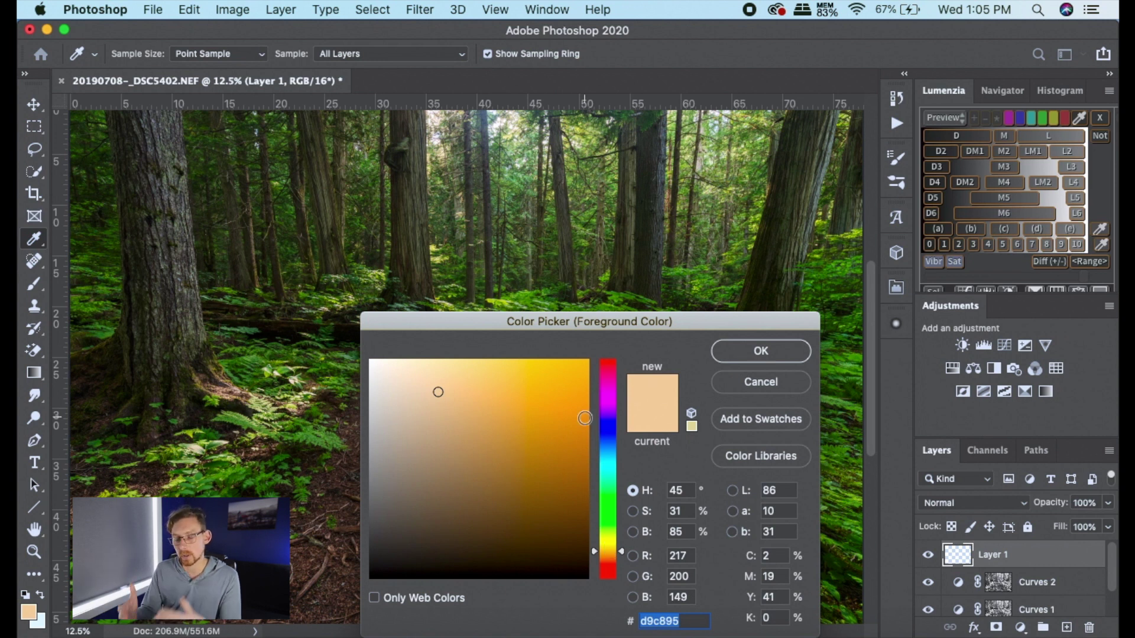
{"action": "left_click", "coordinate": [560, 390]}
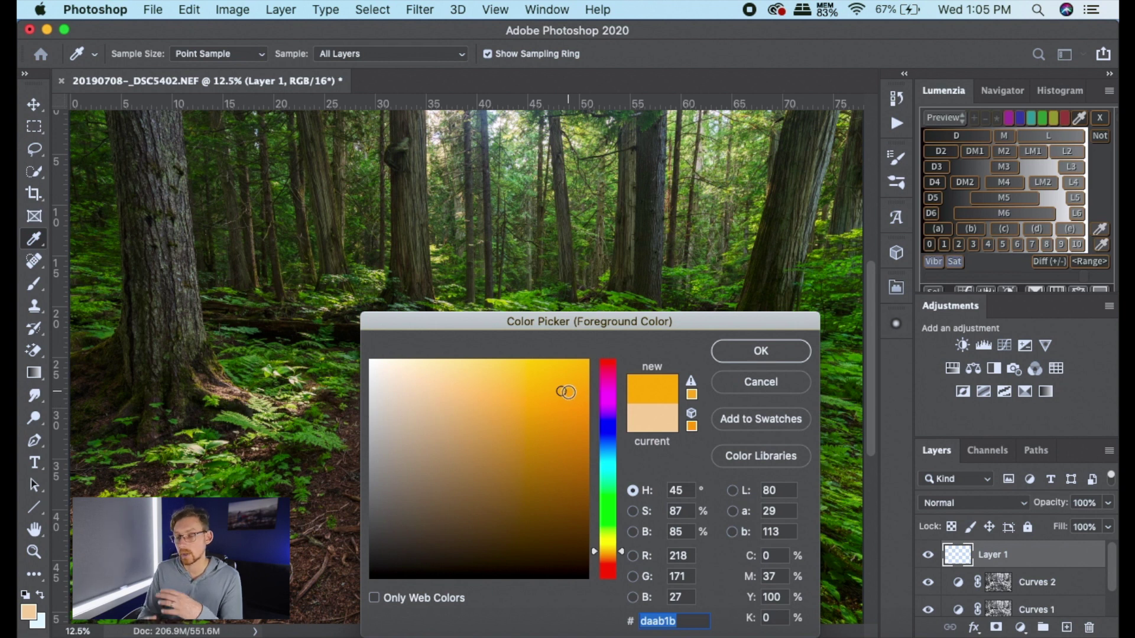
{"action": "left_click", "coordinate": [762, 352]}
Draw overlapping orange radial gradients at 49% opacity on Layer 1, from above the photo's upper edge down into the trees.
{"action": "key", "text": "b"}
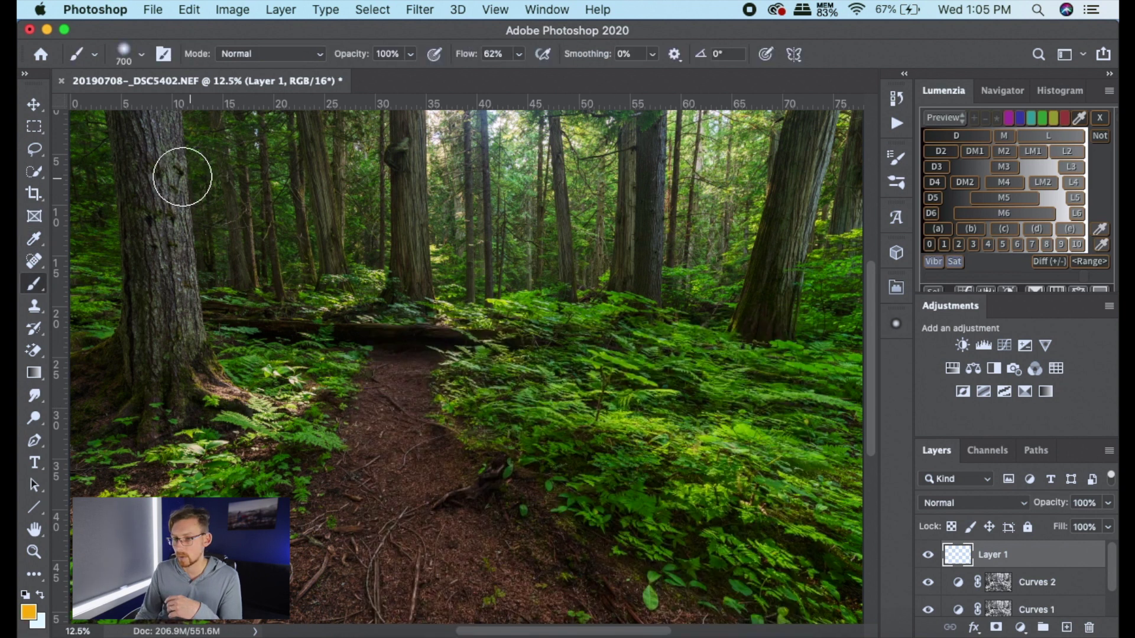
{"action": "key", "text": "g"}
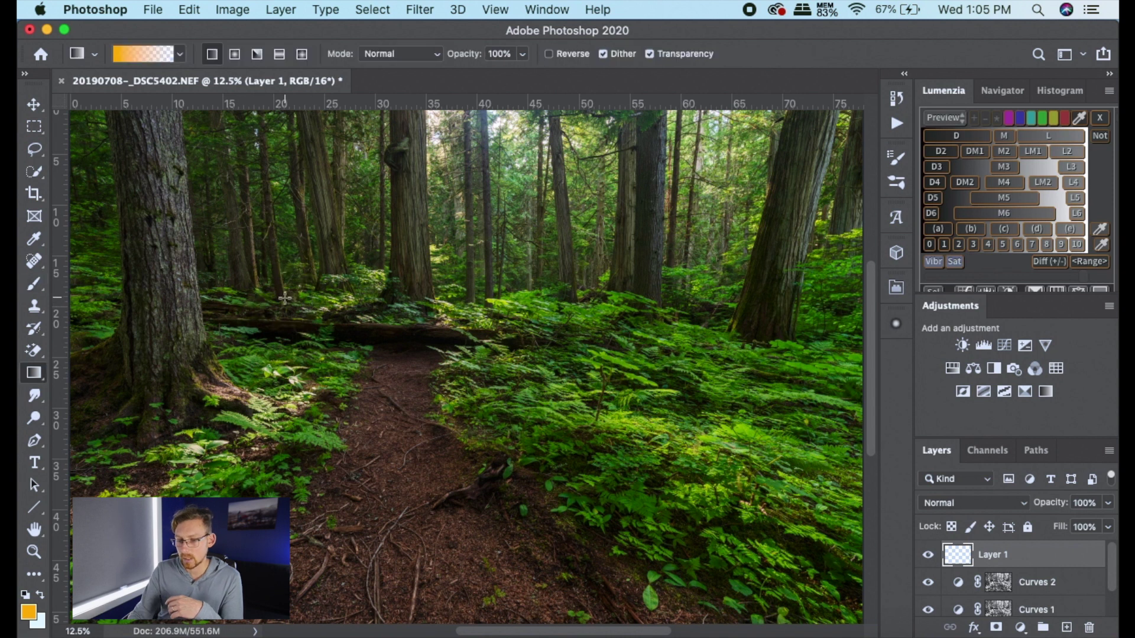
{"action": "left_click", "coordinate": [235, 55]}
{"action": "left_click", "coordinate": [523, 55]}
{"action": "left_click_drag", "start_coordinate": [520, 76], "coordinate": [489, 76]}
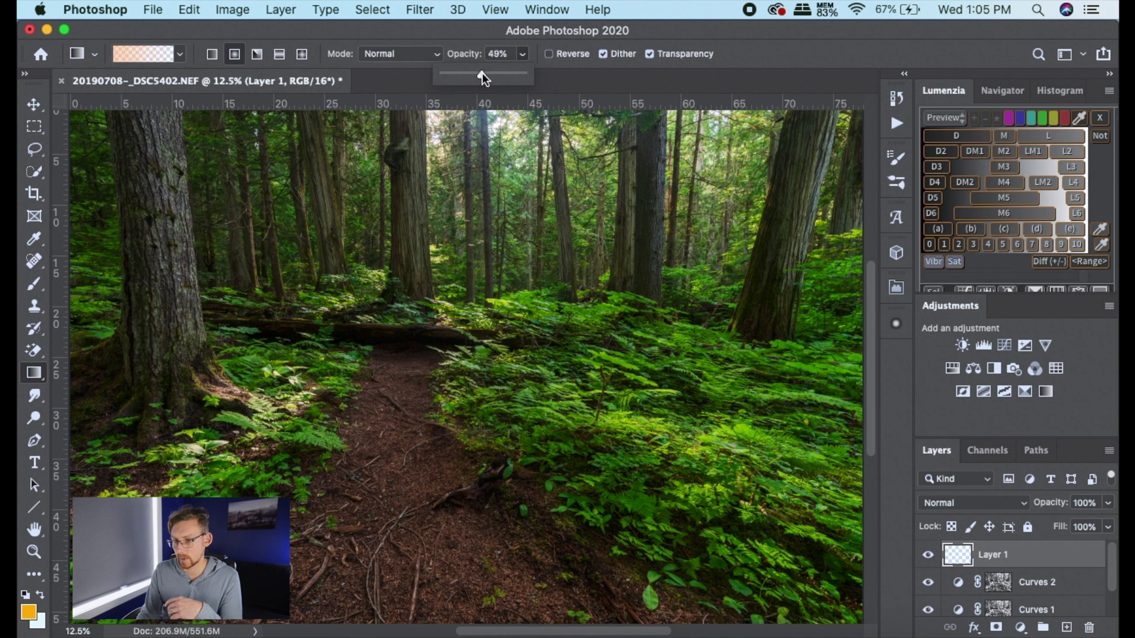
{"action": "left_click", "coordinate": [747, 43]}
{"action": "key", "text": "super+minus"}
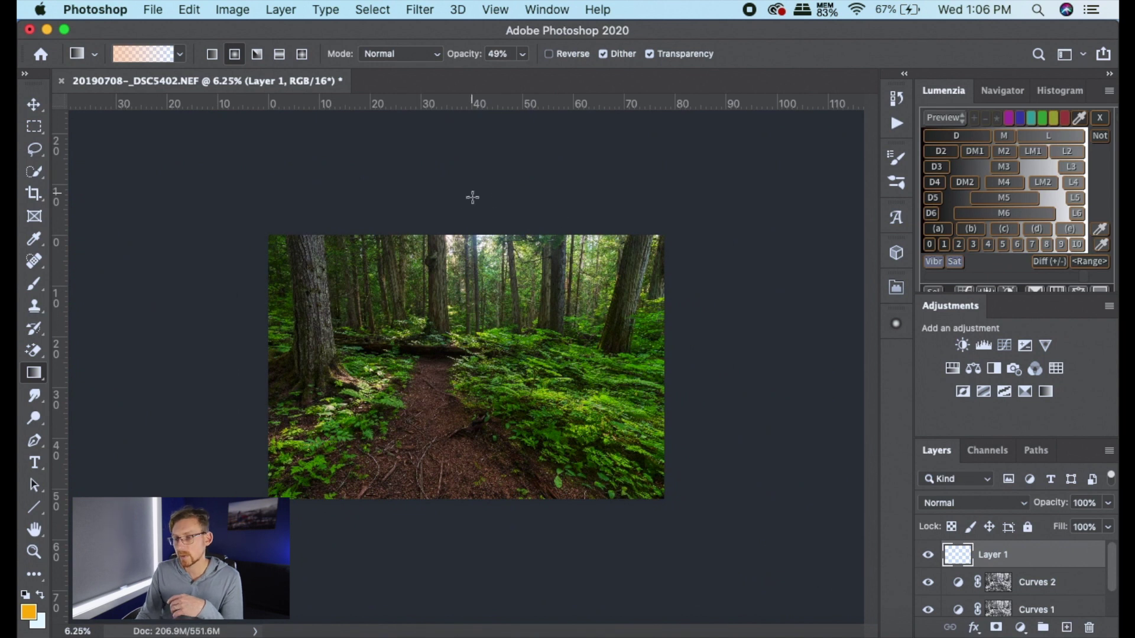
{"action": "left_click_drag", "start_coordinate": [465, 206], "coordinate": [463, 314]}
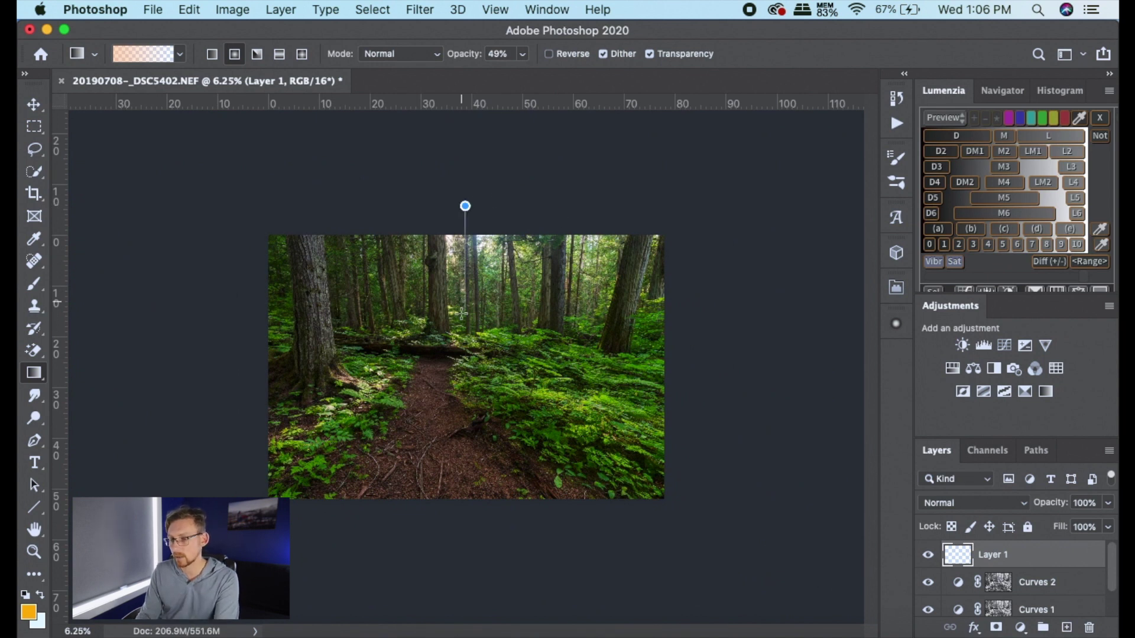
{"action": "left_click_drag", "start_coordinate": [602, 347], "coordinate": [597, 348]}
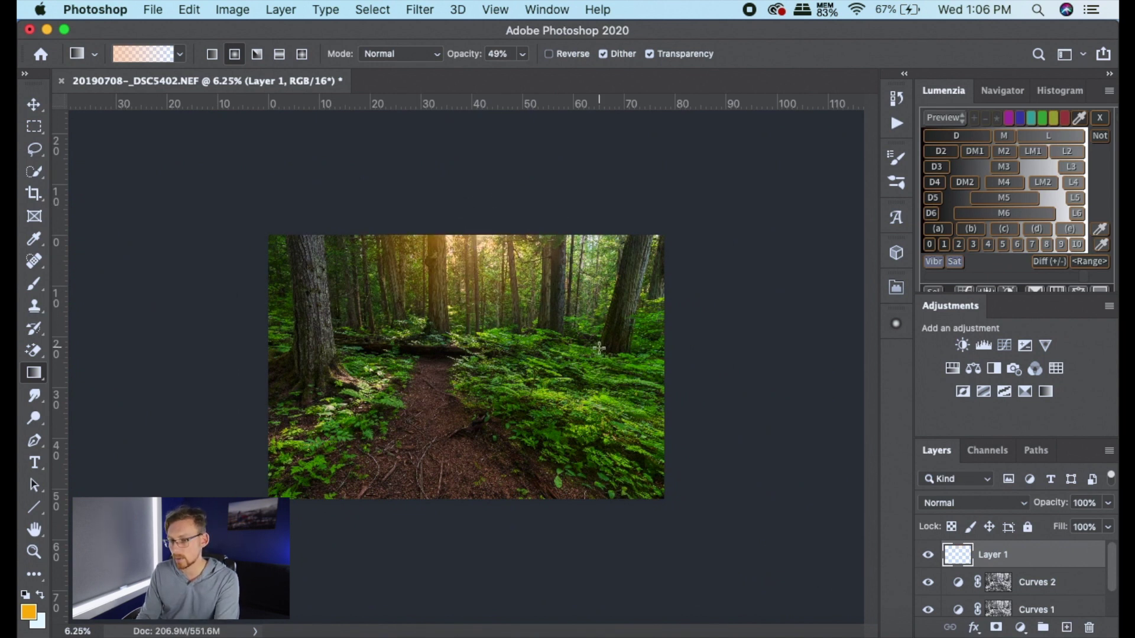
{"action": "left_click_drag", "start_coordinate": [471, 202], "coordinate": [552, 370]}
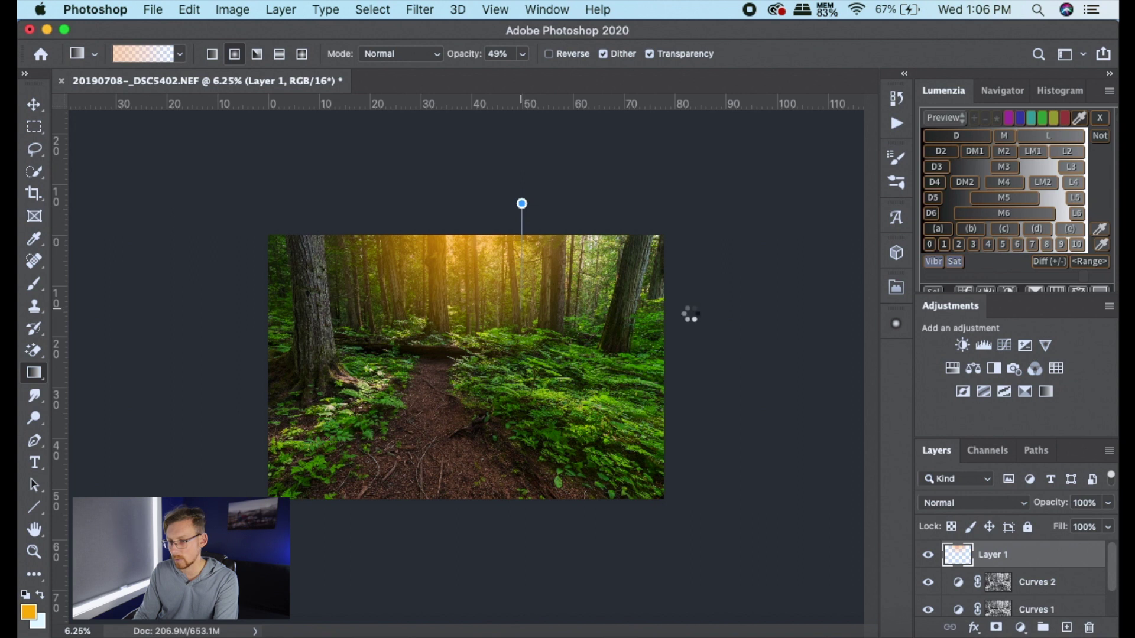
{"action": "left_click_drag", "start_coordinate": [589, 207], "coordinate": [705, 342]}
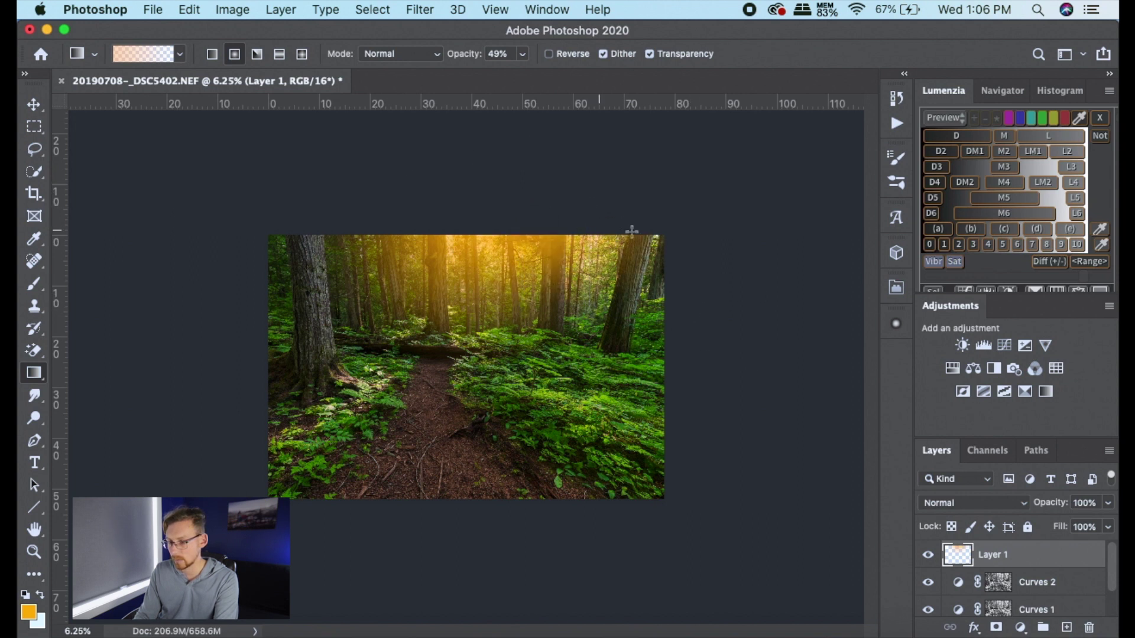
Set the foreground colour to lighter orange dcbd5f and add radial gradients over the upper-centre glow.
{"action": "left_click", "coordinate": [28, 614]}
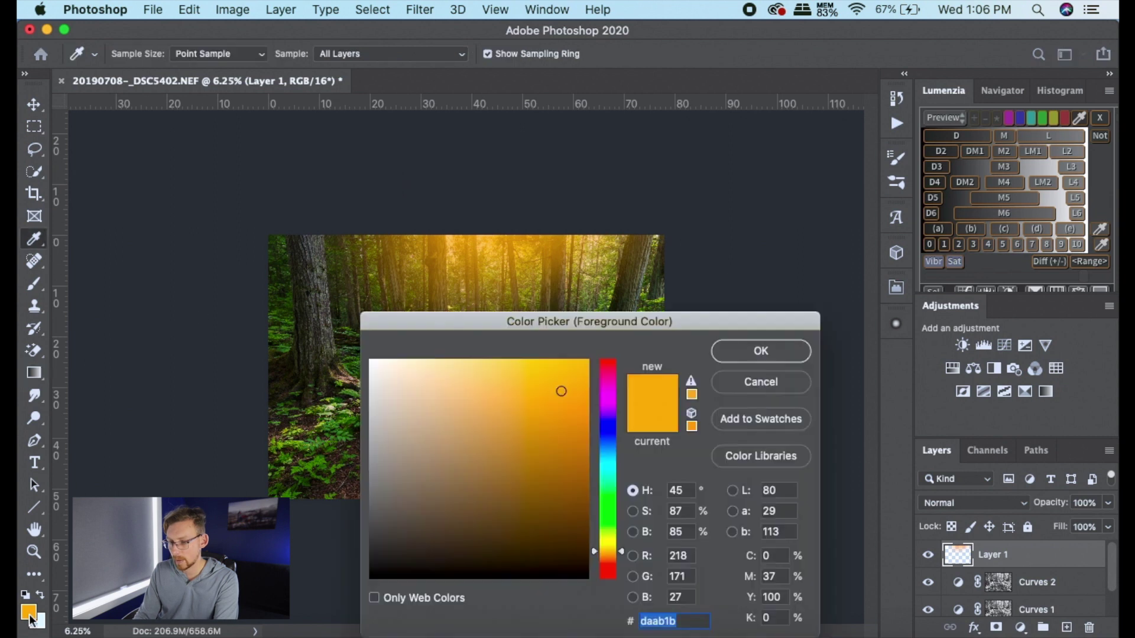
{"action": "left_click", "coordinate": [494, 389]}
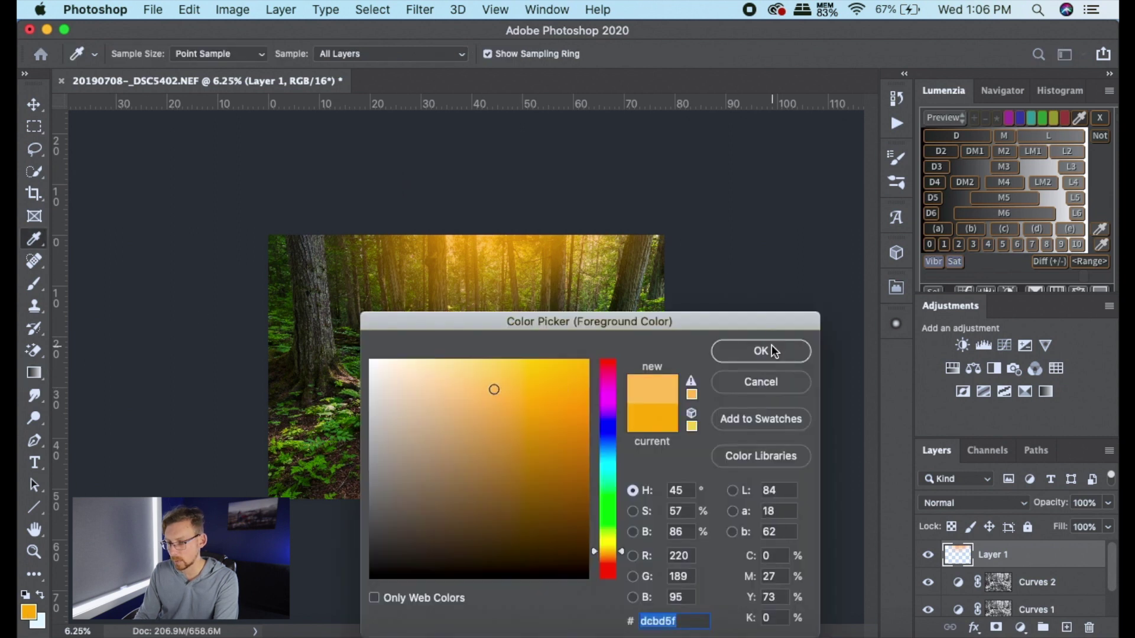
{"action": "left_click", "coordinate": [761, 351]}
{"action": "left_click_drag", "start_coordinate": [479, 187], "coordinate": [482, 301]}
{"action": "left_click_drag", "start_coordinate": [501, 188], "coordinate": [501, 335]}
{"action": "left_click_drag", "start_coordinate": [479, 199], "coordinate": [480, 288]}
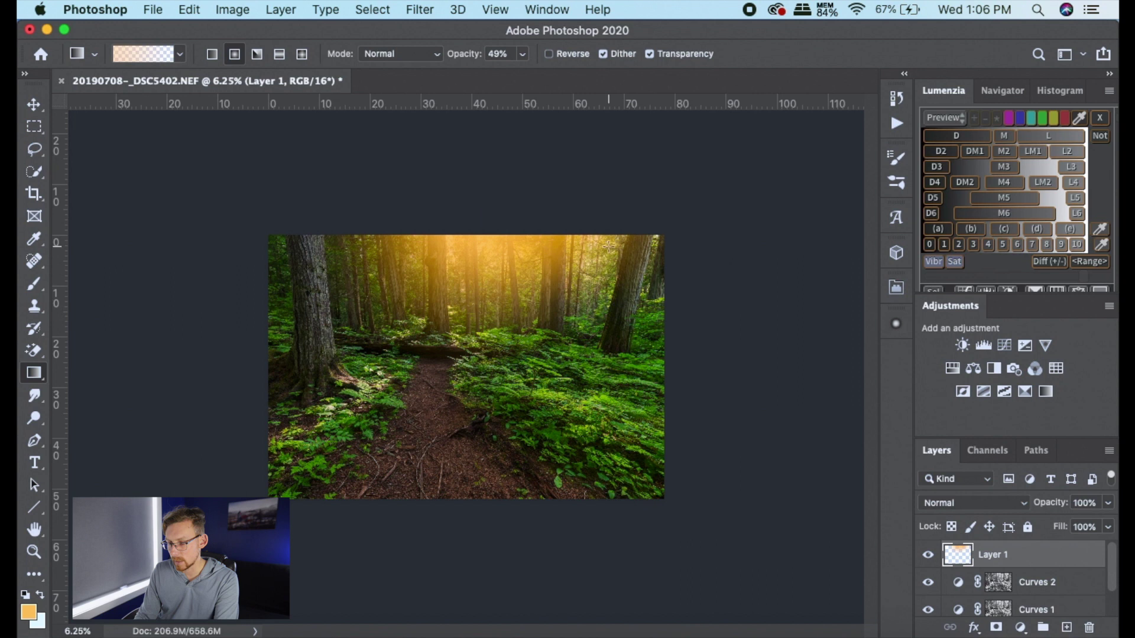
Set the foreground colour to pale orange dfcfa0 and add shorter radial gradients at the centre of the glow.
{"action": "left_click", "coordinate": [28, 611]}
{"action": "left_click", "coordinate": [431, 385]}
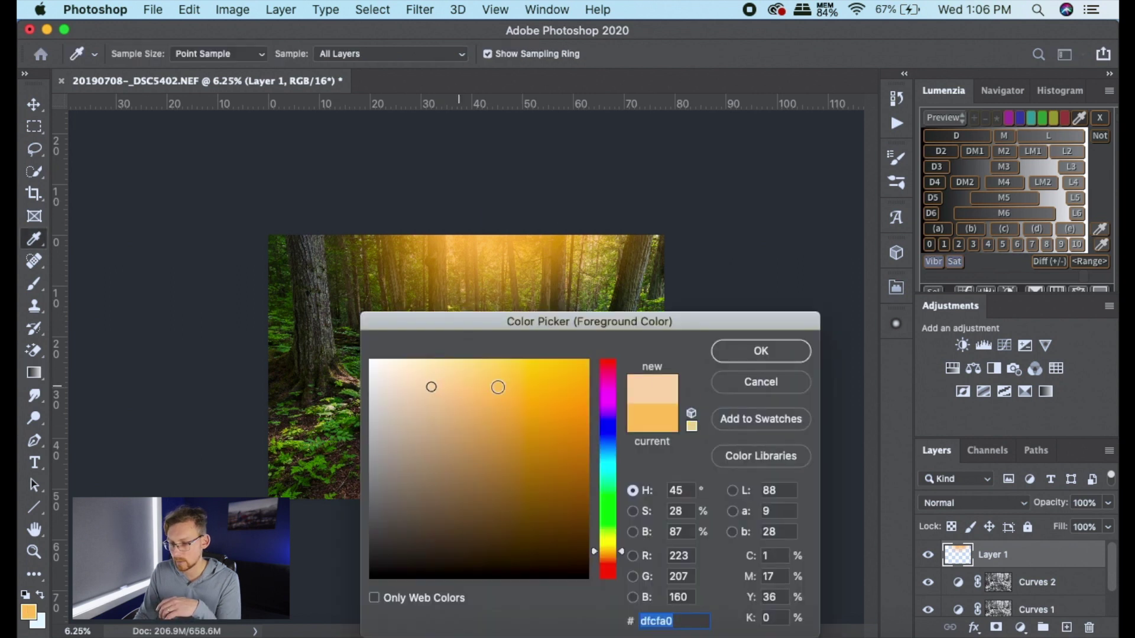
{"action": "left_click", "coordinate": [760, 350]}
{"action": "left_click_drag", "start_coordinate": [500, 198], "coordinate": [500, 269]}
{"action": "left_click_drag", "start_coordinate": [479, 171], "coordinate": [479, 256]}
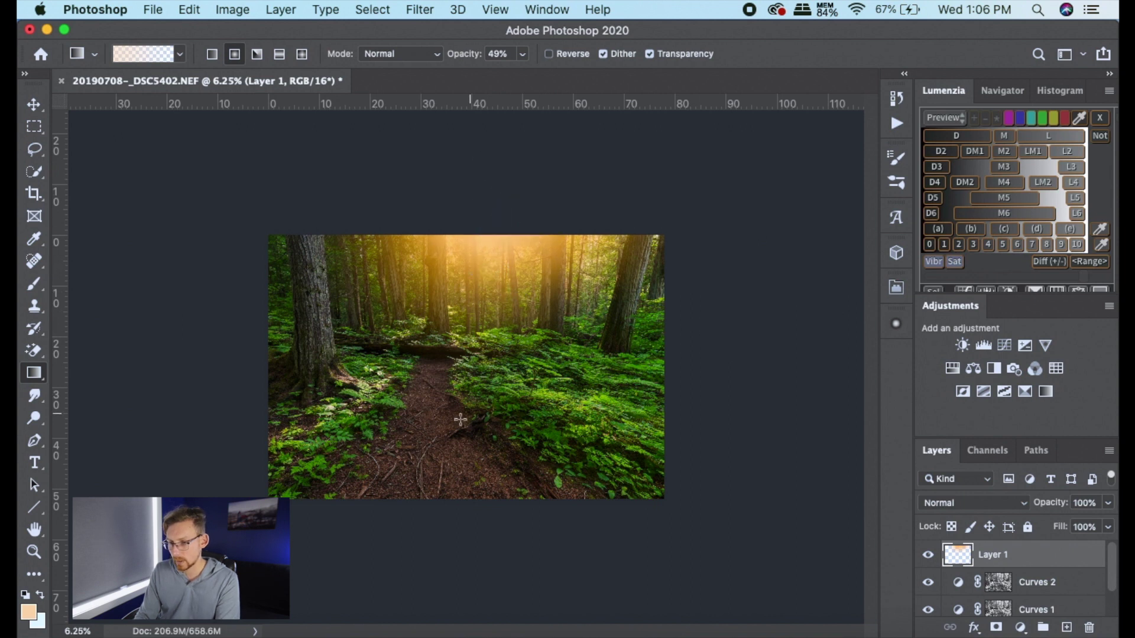
Set the foreground colour to cream ede5ce and add small radial gradients at the glow's brightest point.
{"action": "left_click", "coordinate": [30, 613]}
{"action": "left_click", "coordinate": [397, 375]}
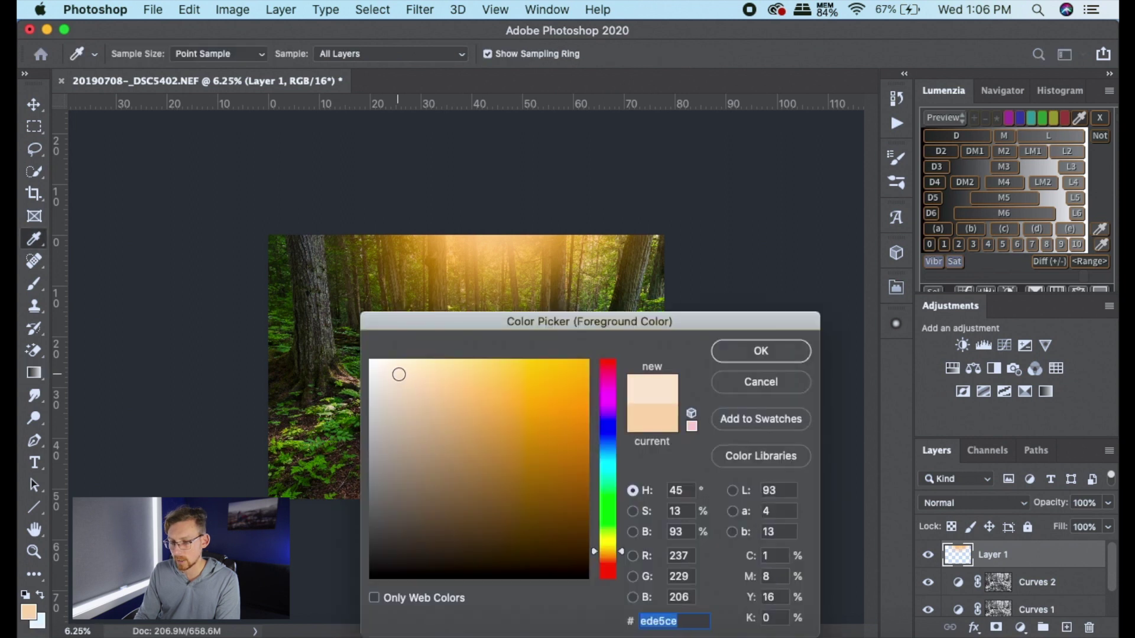
{"action": "left_click", "coordinate": [734, 344]}
{"action": "left_click_drag", "start_coordinate": [510, 248], "coordinate": [511, 248]}
{"action": "left_click_drag", "start_coordinate": [491, 210], "coordinate": [490, 287]}
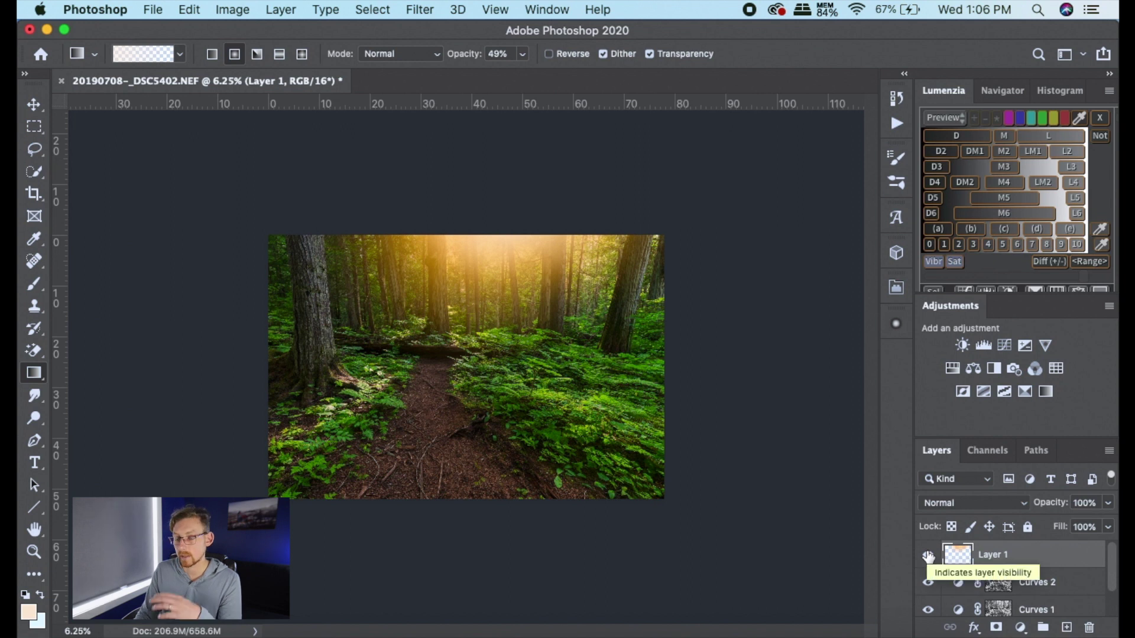
Preview lightening blend modes such as Linear Dodge (Add) on Layer 1 without applying one.
{"action": "key", "text": "super+equal"}
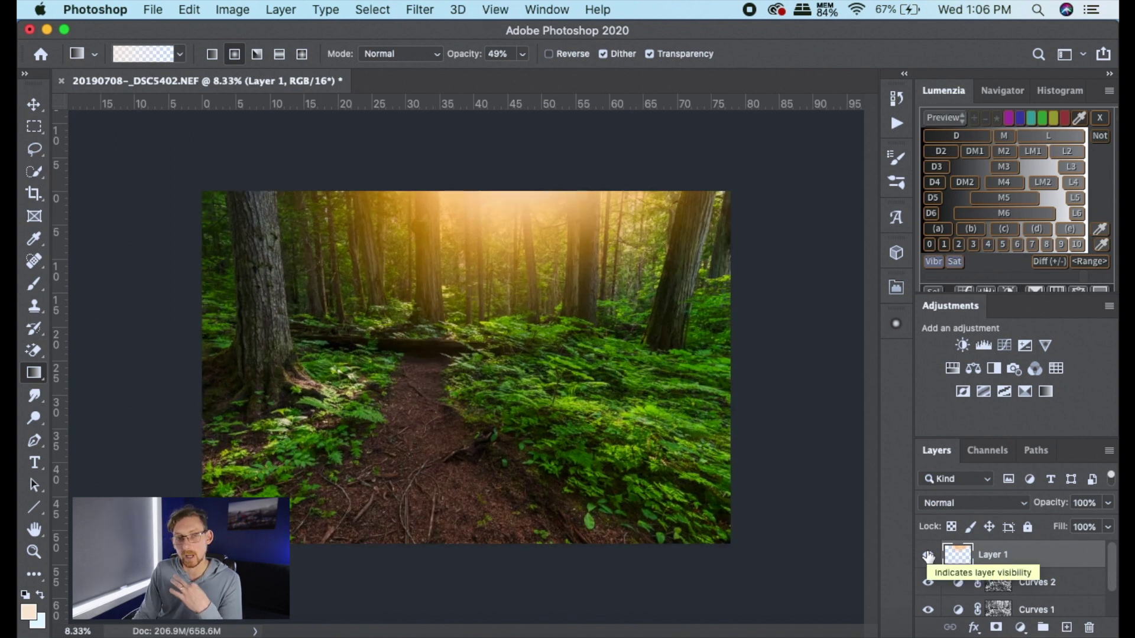
{"action": "left_click", "coordinate": [962, 502]}
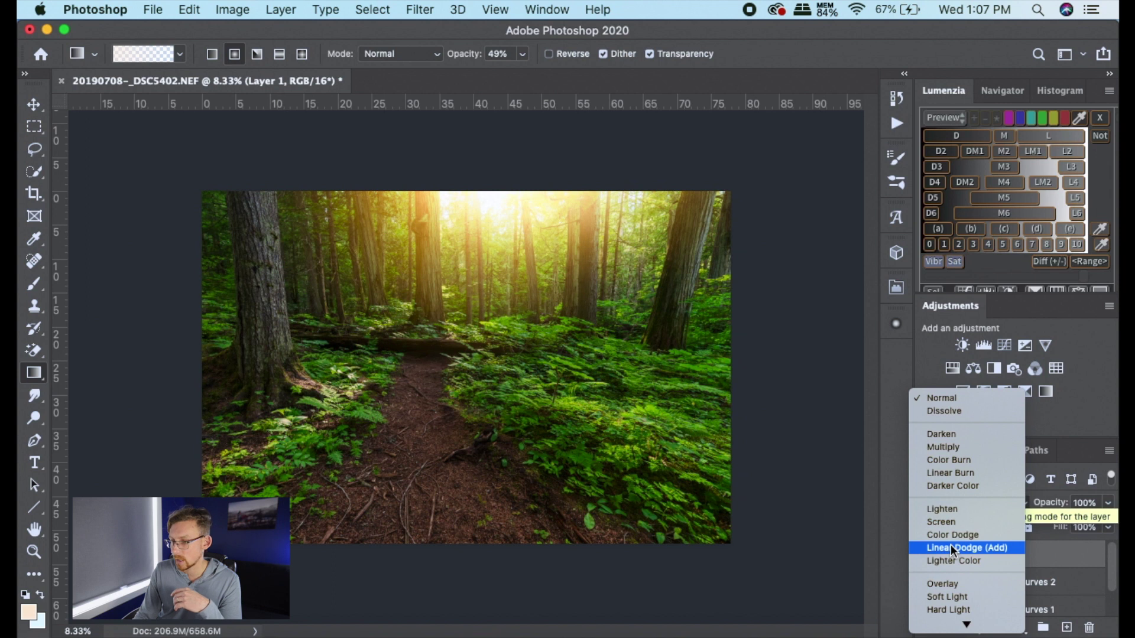
{"action": "left_click", "coordinate": [1092, 416]}
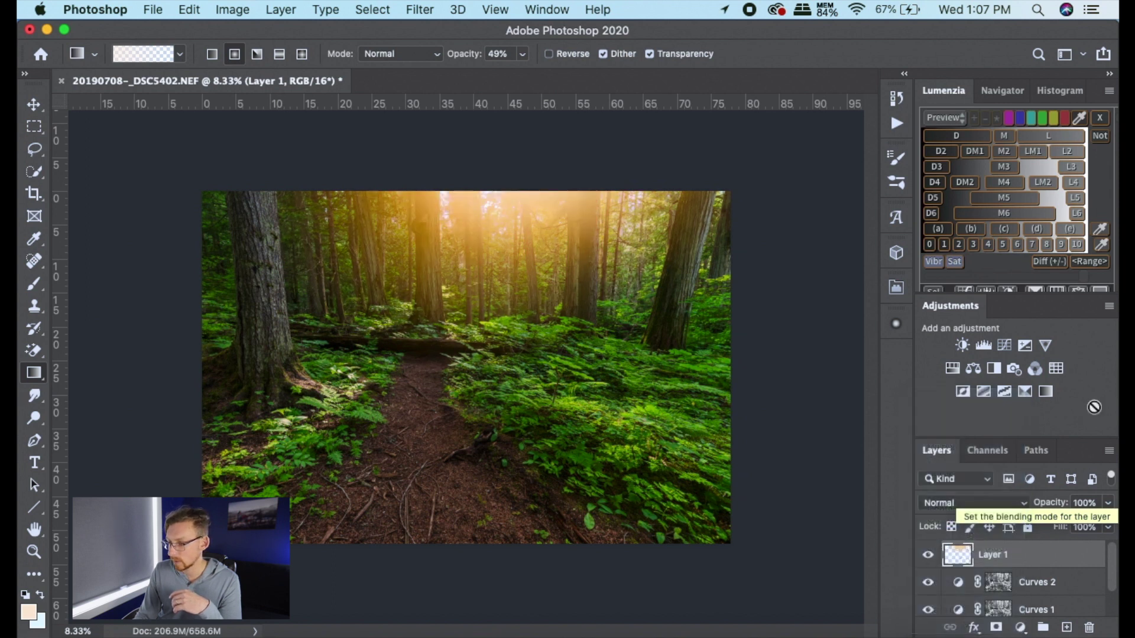
Mask Layer 1 with a selection from Lumenzia's L mask, made while the layer is hidden, and compare the image with and without the layer.
{"action": "left_click", "coordinate": [927, 555]}
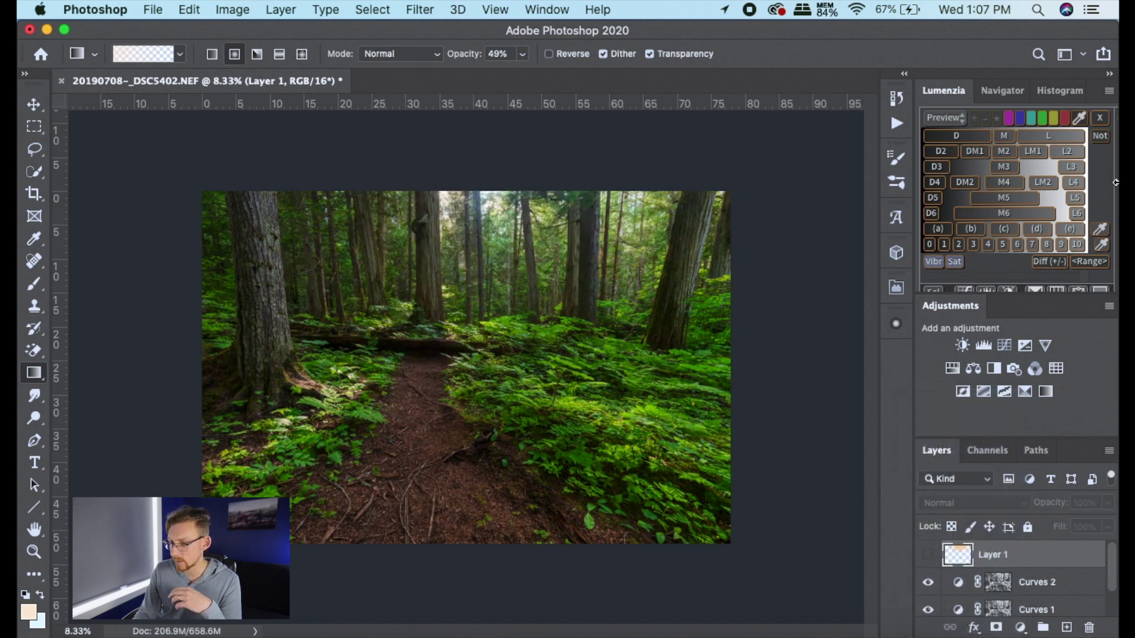
{"action": "left_click", "coordinate": [1056, 134]}
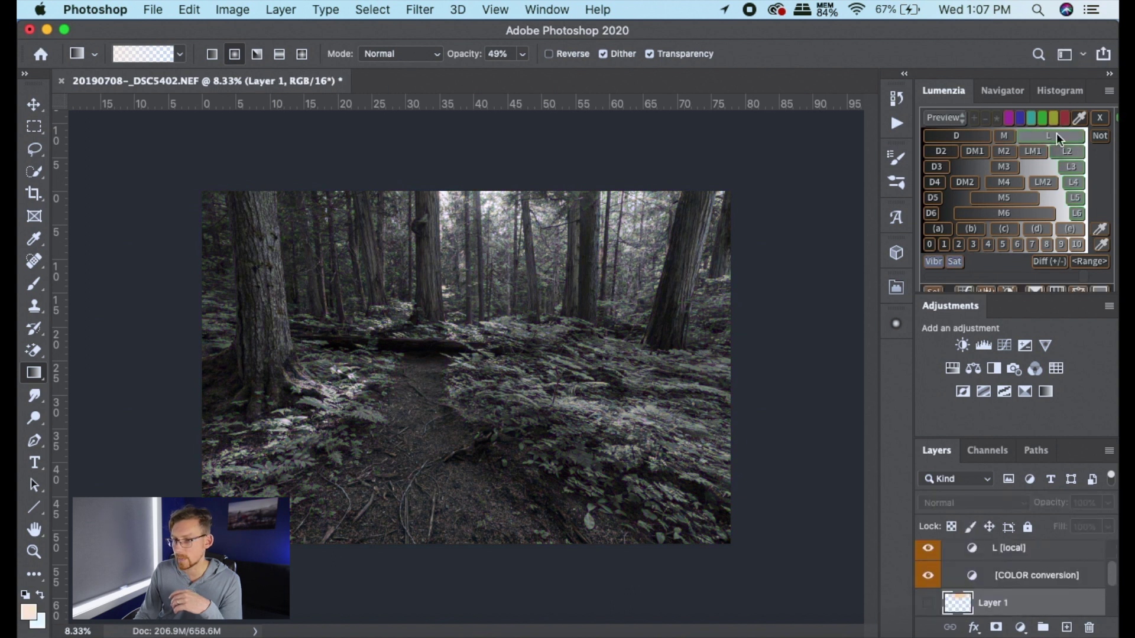
{"action": "left_click", "coordinate": [927, 286]}
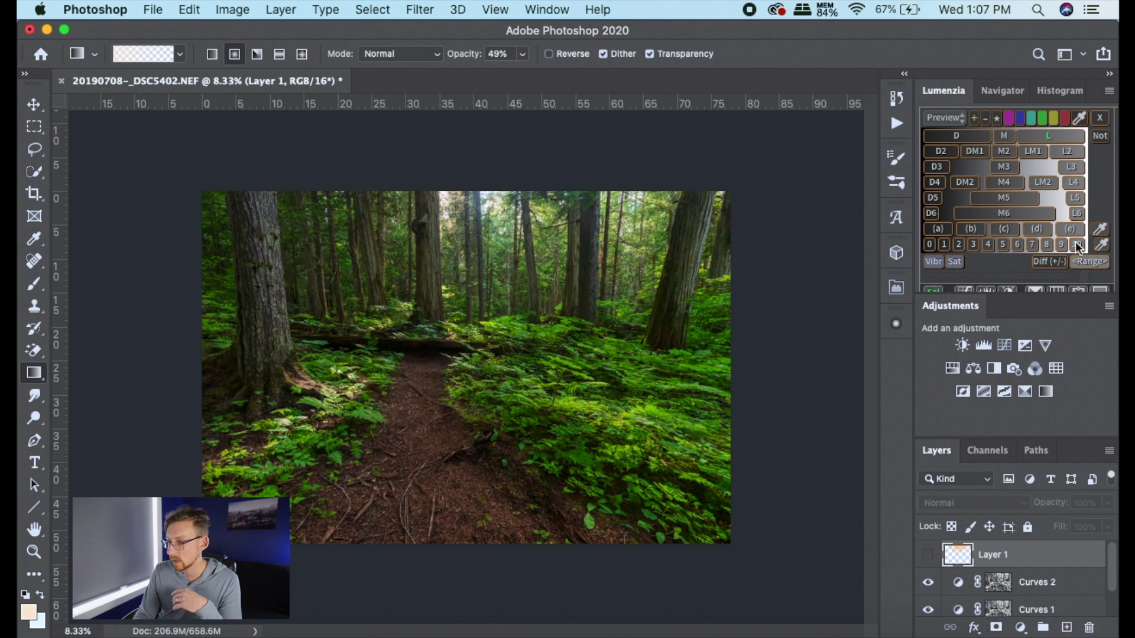
{"action": "left_click", "coordinate": [996, 628]}
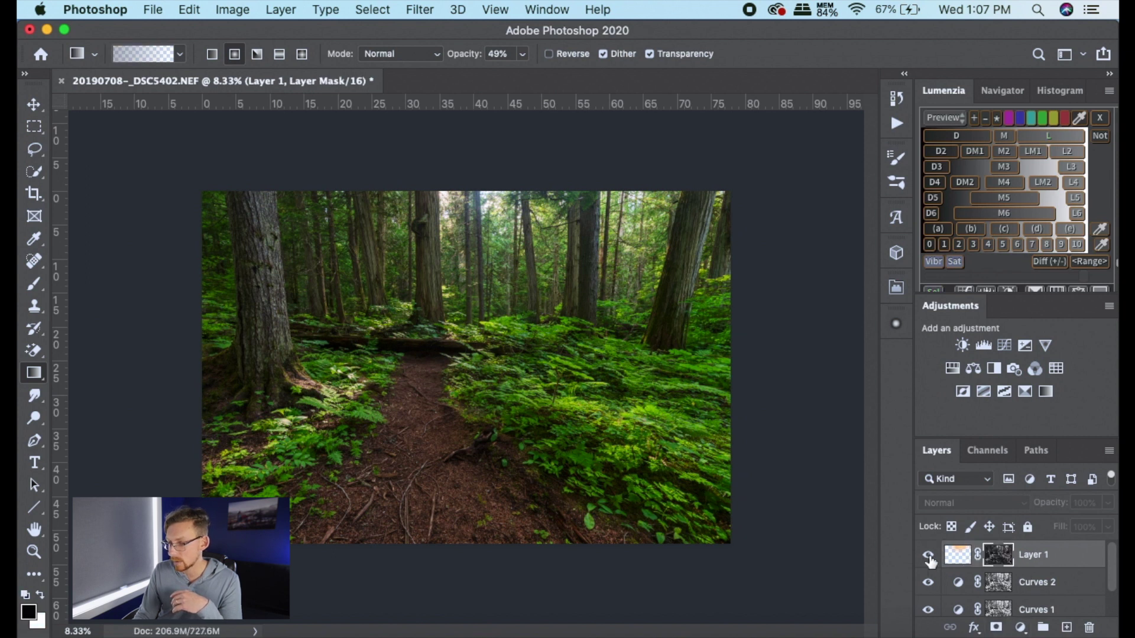
{"action": "left_click", "coordinate": [927, 555]}
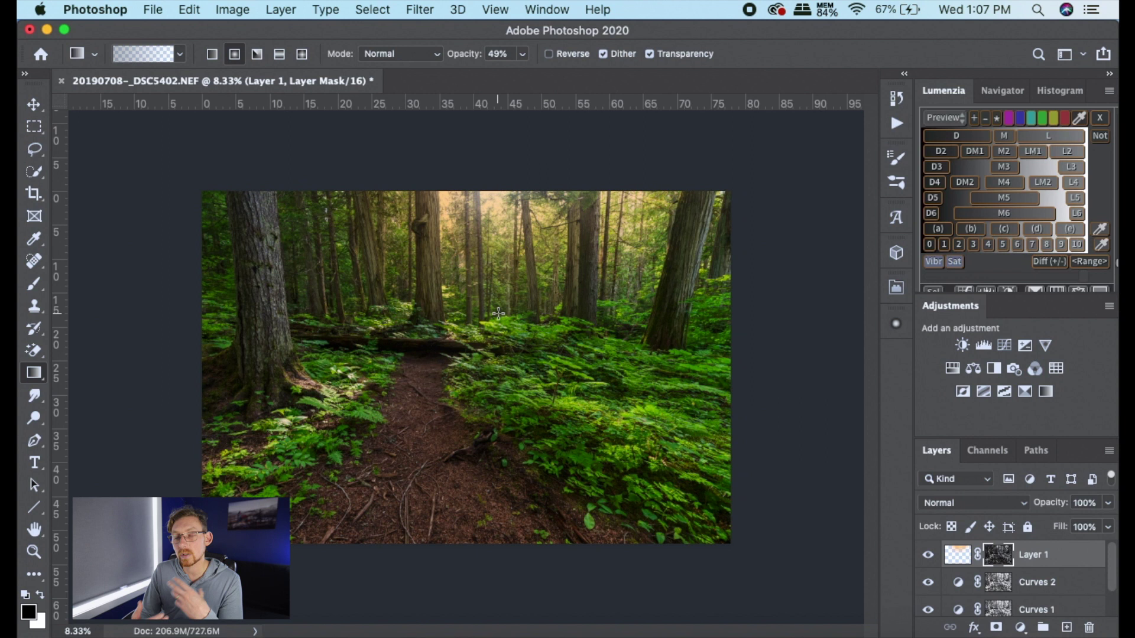
{"action": "left_click", "coordinate": [928, 556]}
{"action": "left_click", "coordinate": [928, 558]}
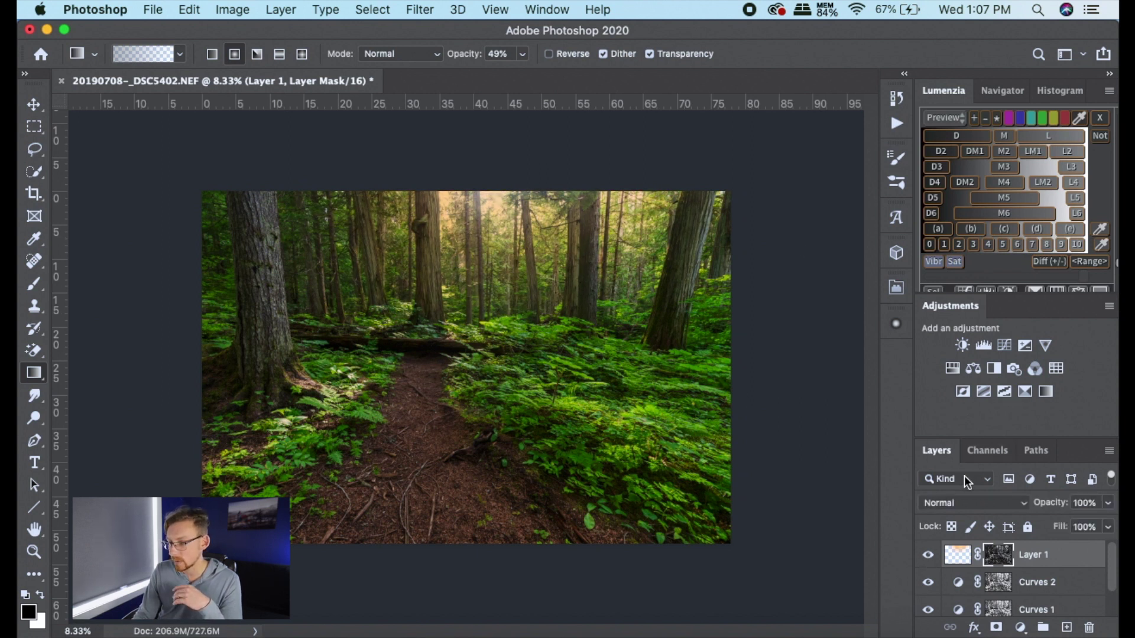
Try the Lighten blend mode on Layer 1, and settle on Lighter Color.
{"action": "left_click", "coordinate": [947, 501]}
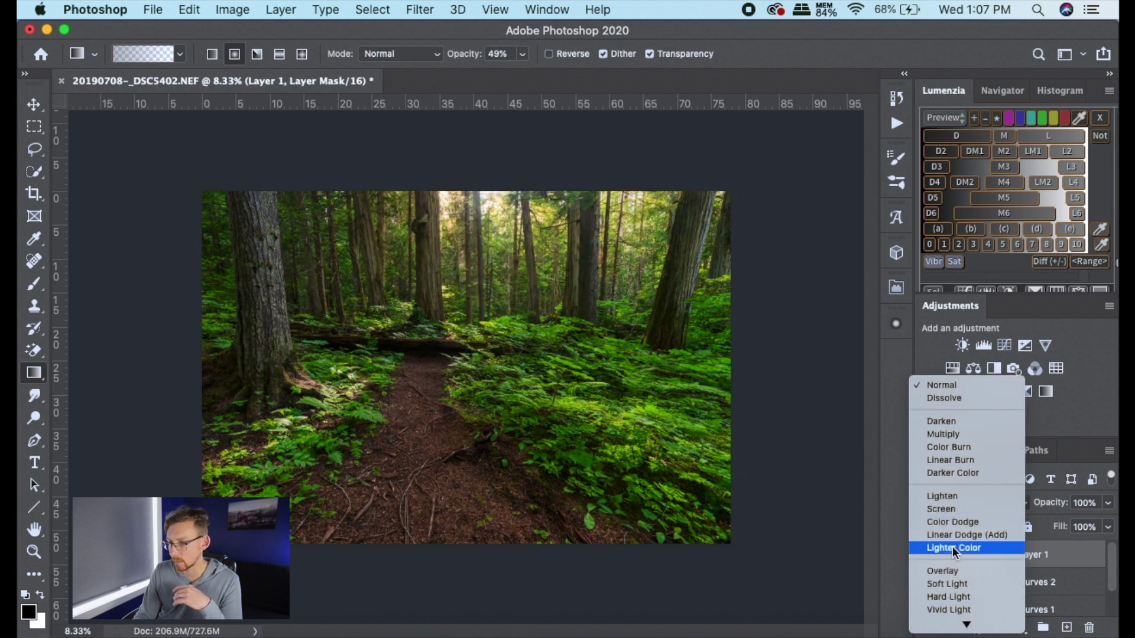
{"action": "left_click", "coordinate": [959, 497]}
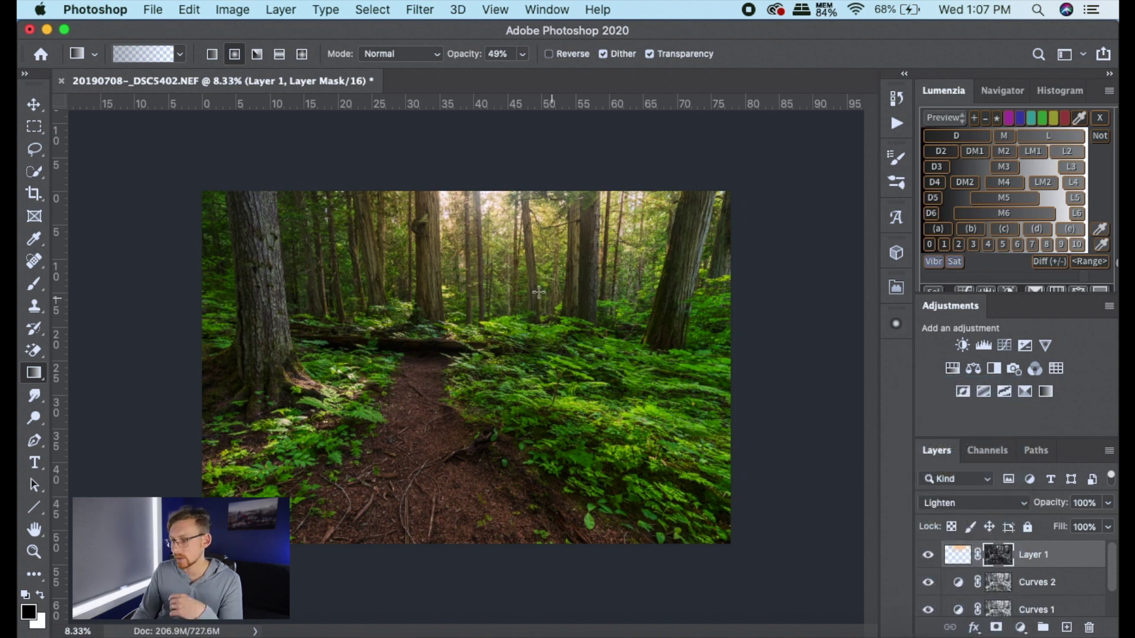
{"action": "left_click", "coordinate": [946, 499]}
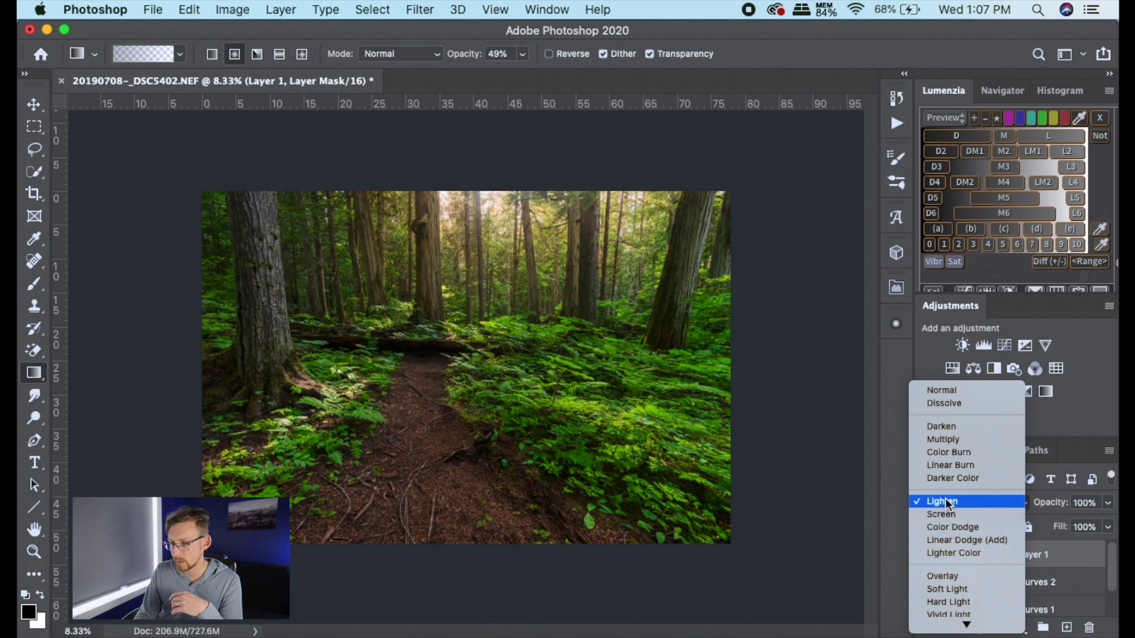
{"action": "left_click", "coordinate": [941, 552]}
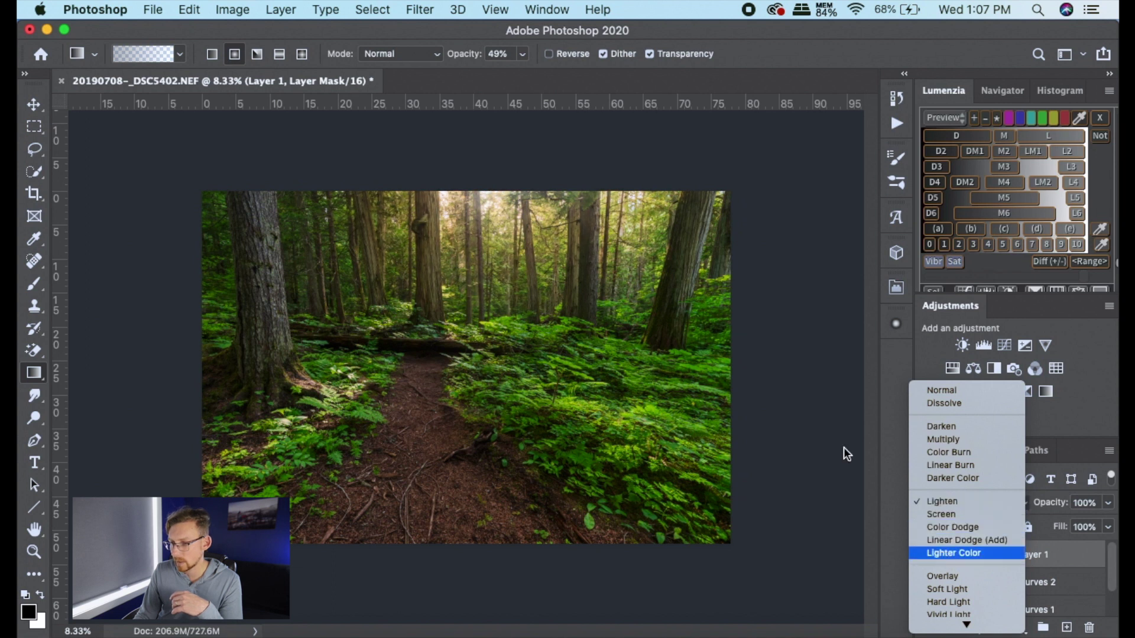
Inspect the sunlit trees at 100% with Layer 1 hidden and shown, and return to the full image view.
{"action": "key", "text": "super+equal"}
{"action": "key", "text": "super+equal"}
{"action": "key", "text": "super+equal"}
{"action": "key", "text": "super+equal"}
{"action": "key", "text": "super+equal"}
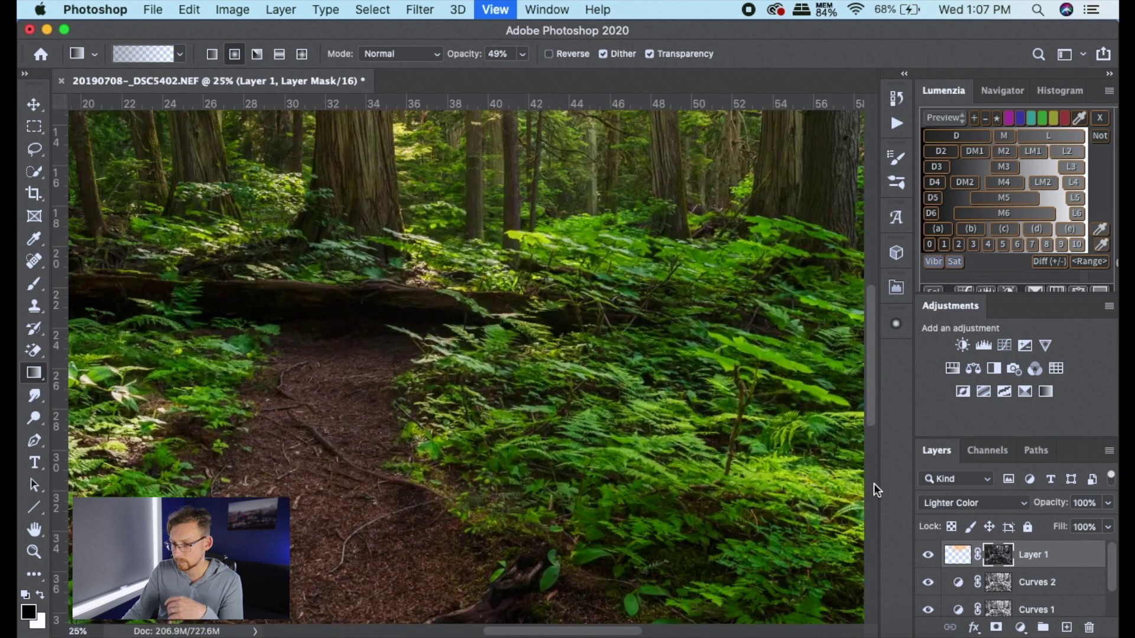
{"action": "left_click", "coordinate": [999, 91]}
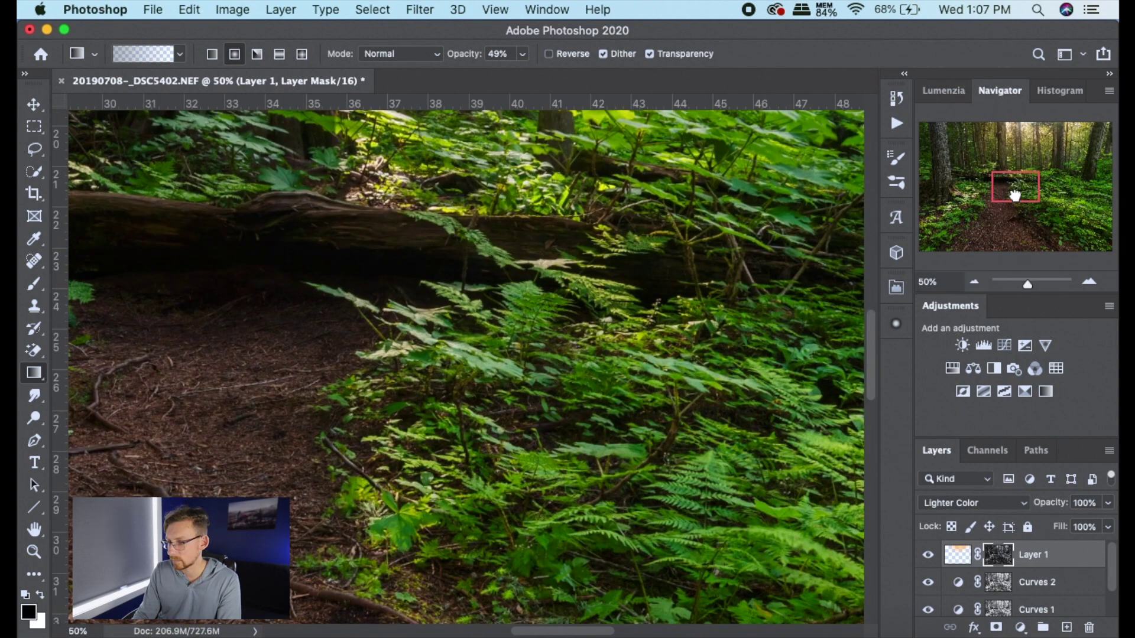
{"action": "left_click_drag", "start_coordinate": [1015, 188], "coordinate": [1015, 152]}
{"action": "key", "text": "super+equal"}
{"action": "key", "text": "super+equal"}
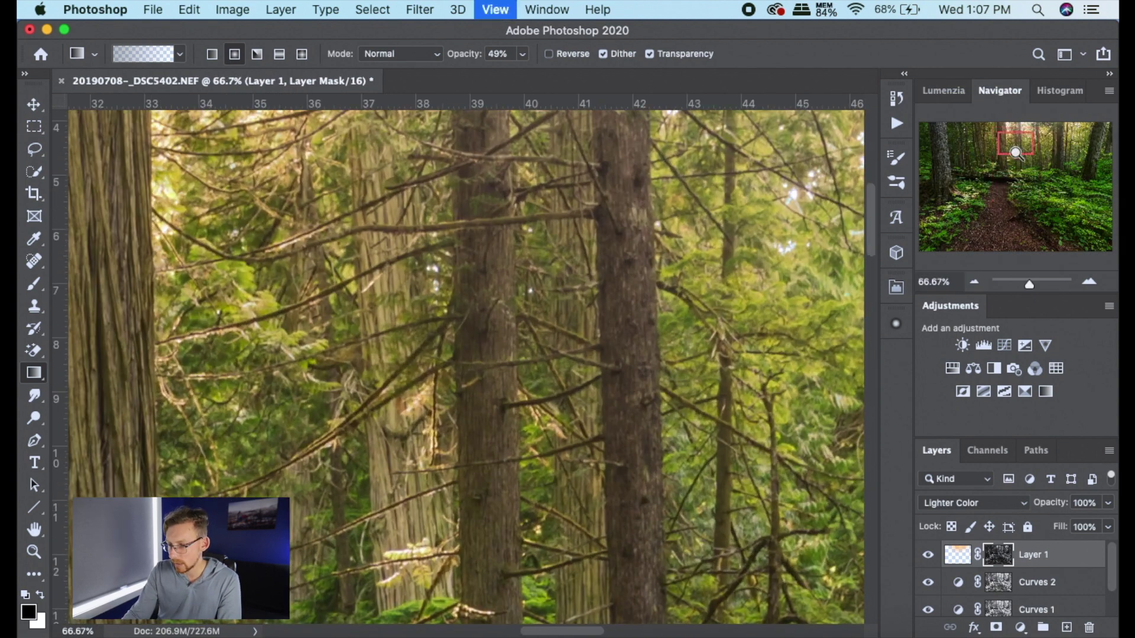
{"action": "left_click", "coordinate": [926, 555]}
{"action": "left_click", "coordinate": [927, 557]}
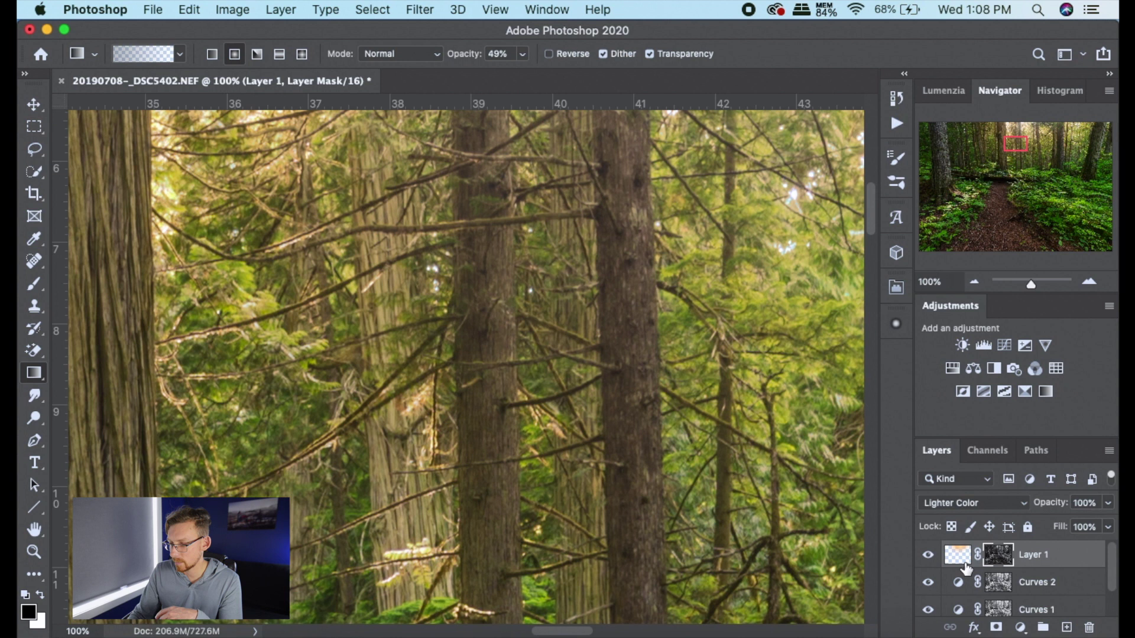
{"action": "key", "text": "super+0"}
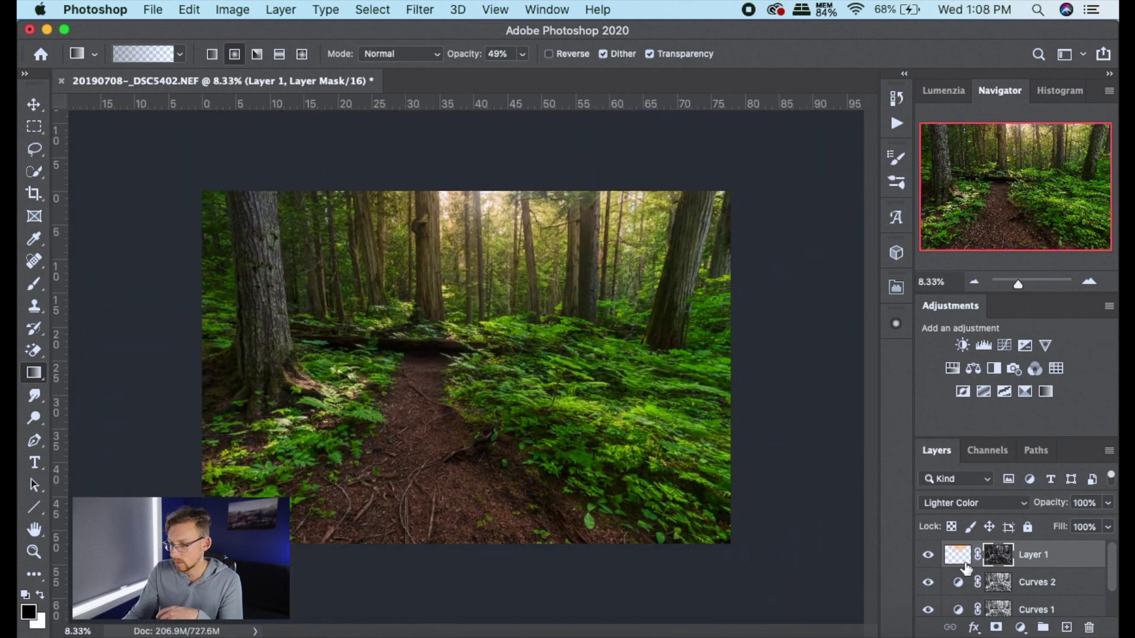
Add a new layer above Layer 1 and set the foreground colour to a saturated orange.
{"action": "left_click", "coordinate": [1066, 627]}
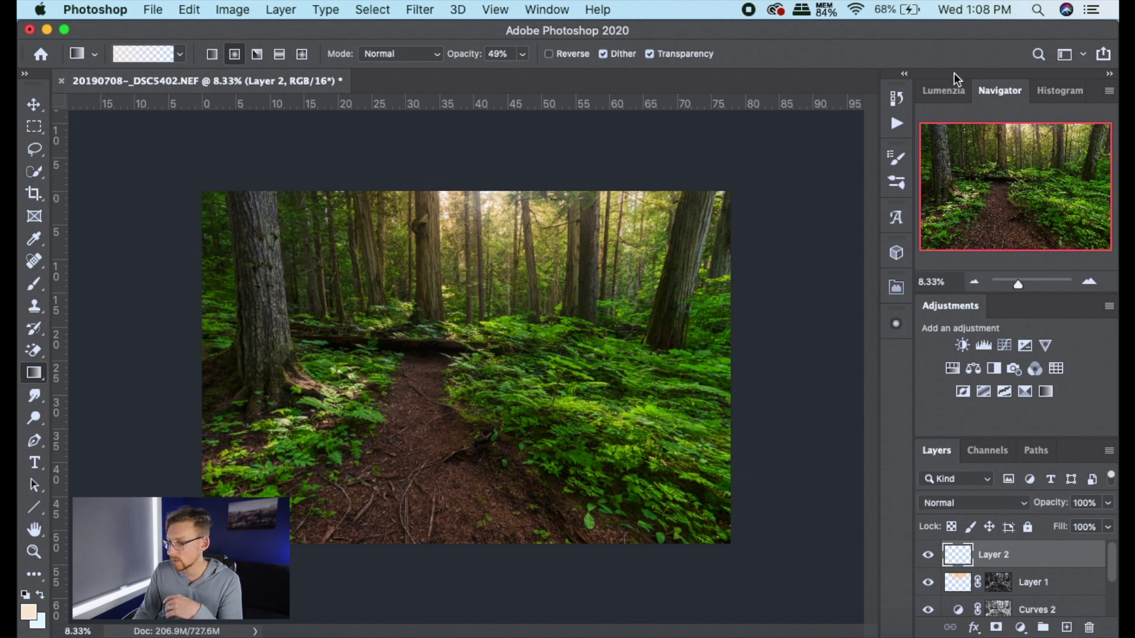
{"action": "left_click", "coordinate": [955, 92]}
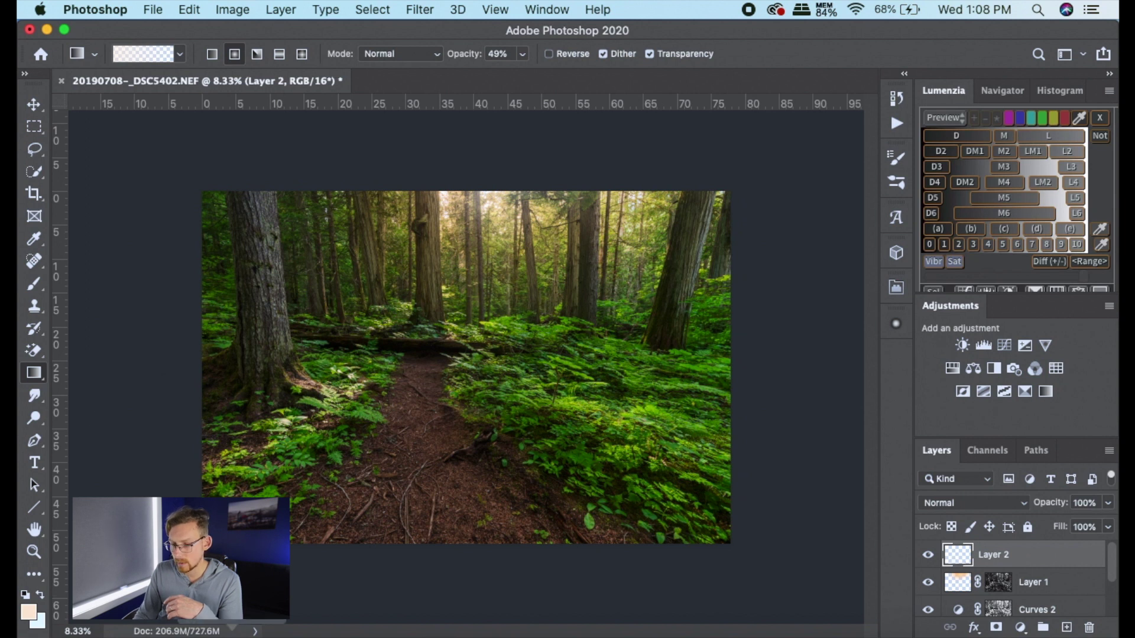
{"action": "left_click", "coordinate": [29, 611]}
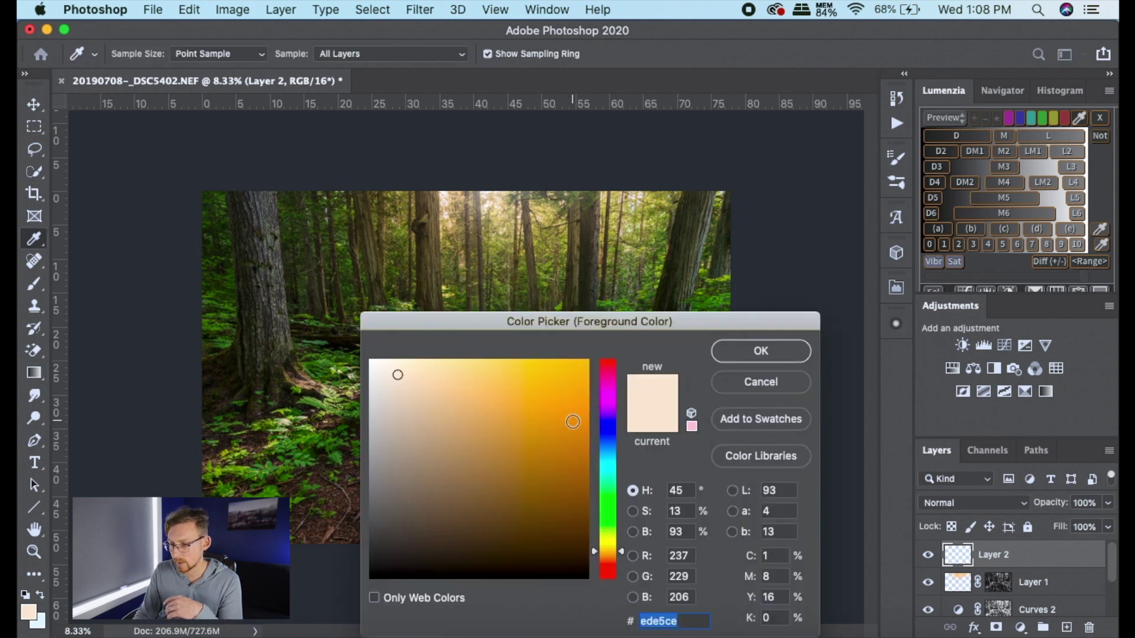
{"action": "left_click", "coordinate": [574, 424]}
{"action": "left_click", "coordinate": [763, 352]}
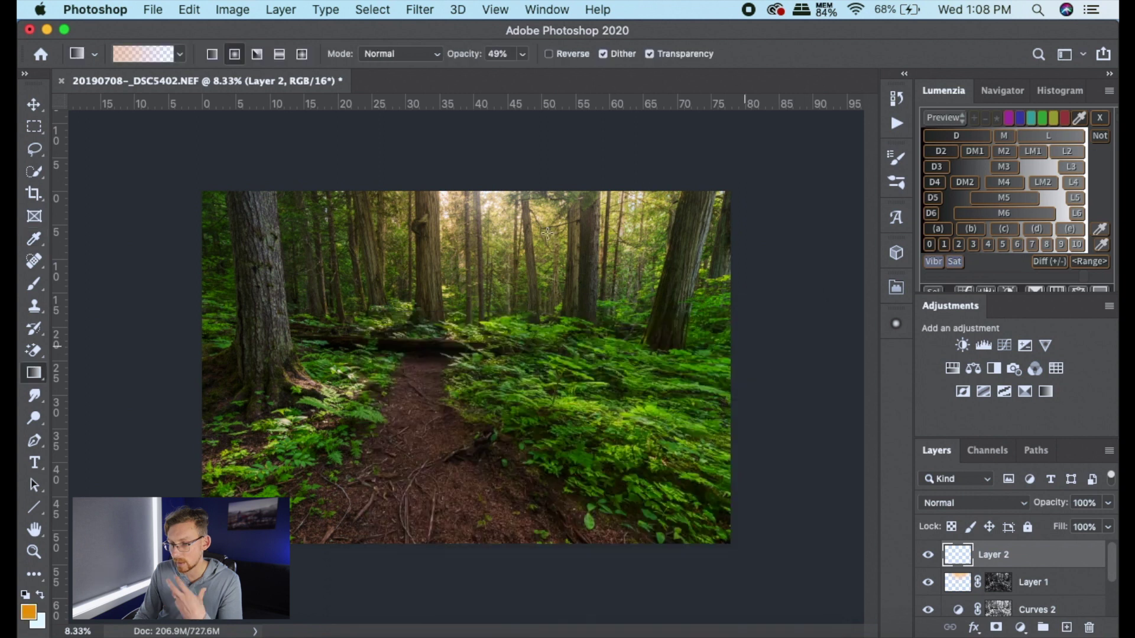
Draw three orange radial gradients on Layer 2, starting just above the photo's upper edge and spreading down over the bright trees.
{"action": "left_click_drag", "start_coordinate": [463, 158], "coordinate": [743, 309]}
{"action": "left_click_drag", "start_coordinate": [627, 158], "coordinate": [705, 262]}
{"action": "left_click_drag", "start_coordinate": [487, 167], "coordinate": [486, 296]}
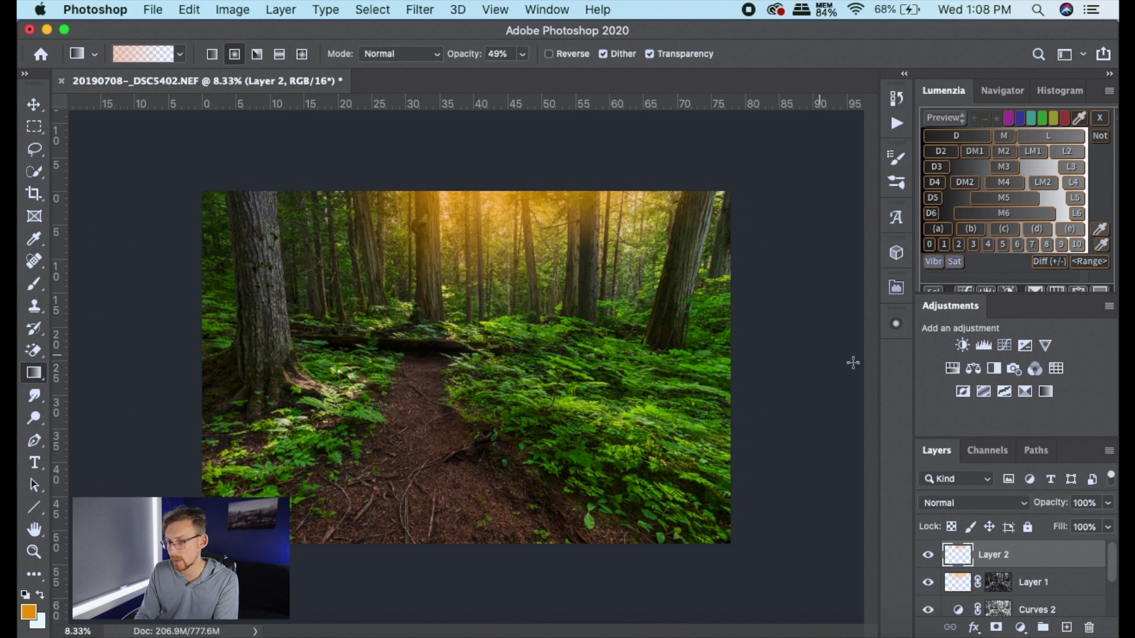
Hide Layer 2, mask it with Lumenzia's L2 luminosity mask, and show the layer again.
{"action": "left_click", "coordinate": [927, 554]}
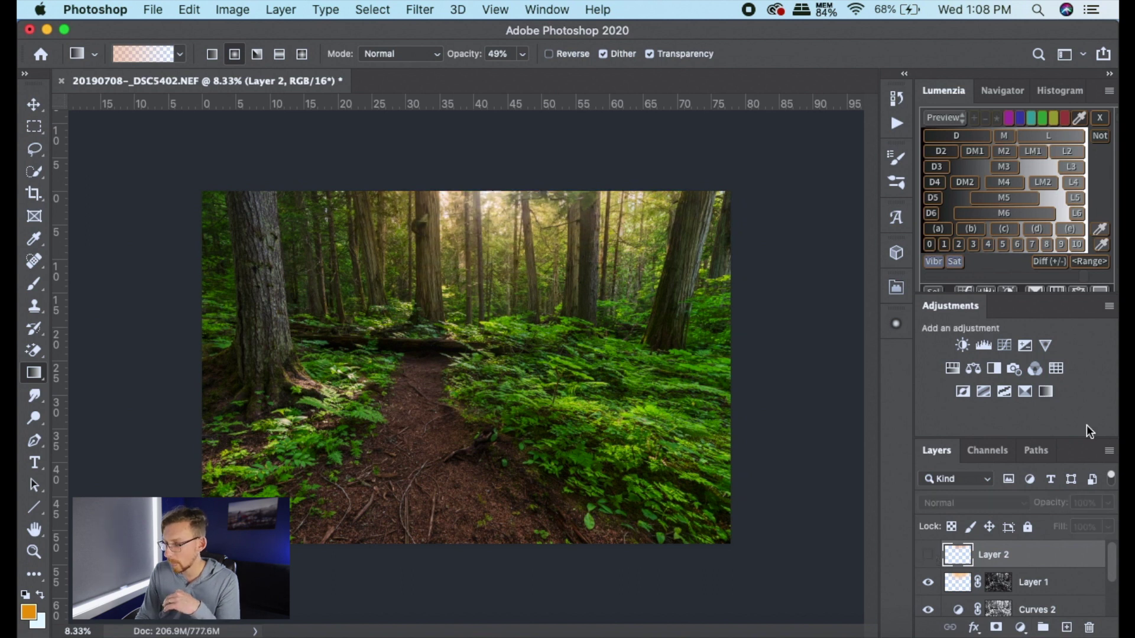
{"action": "left_click", "coordinate": [1063, 148]}
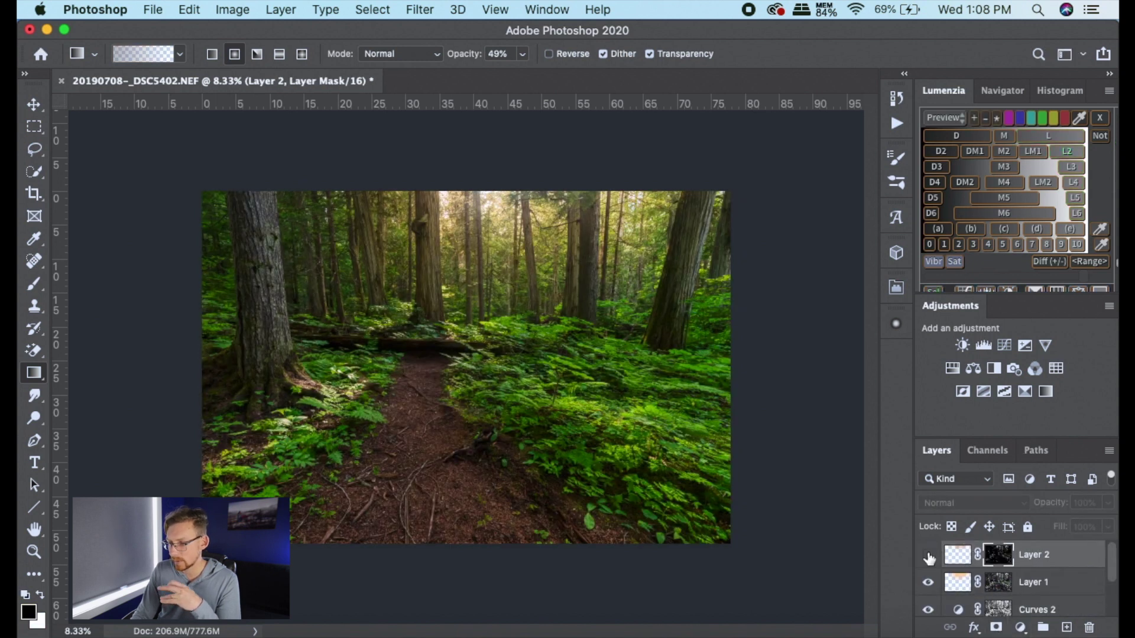
{"action": "left_click", "coordinate": [927, 556]}
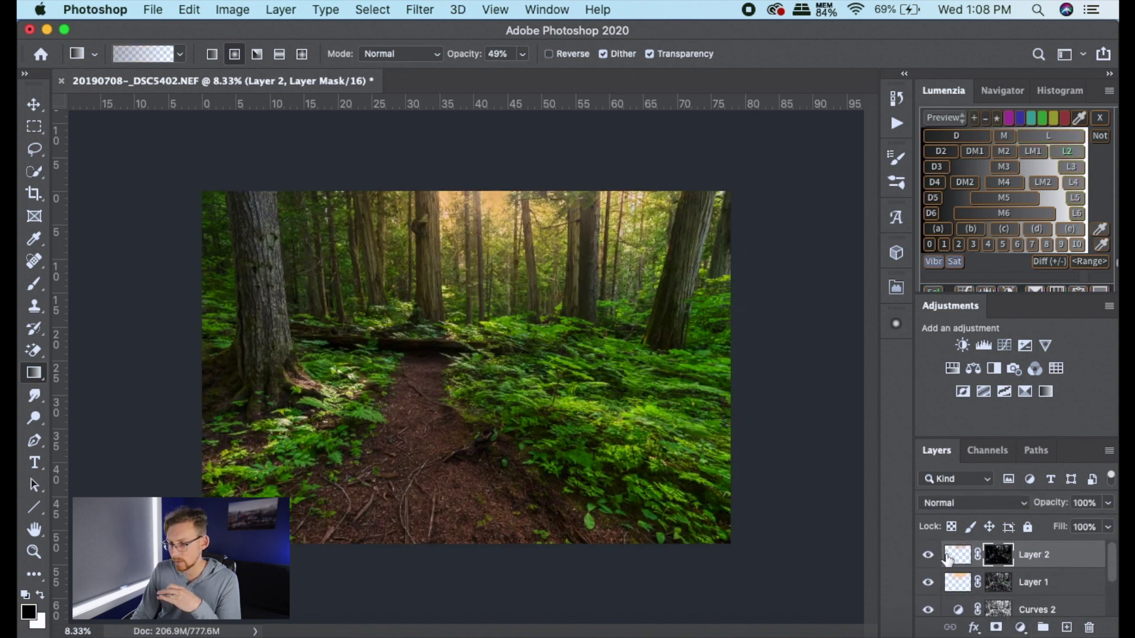
Keep Layer 2's blend mode at Normal and lower its opacity to 33%.
{"action": "left_click", "coordinate": [970, 501]}
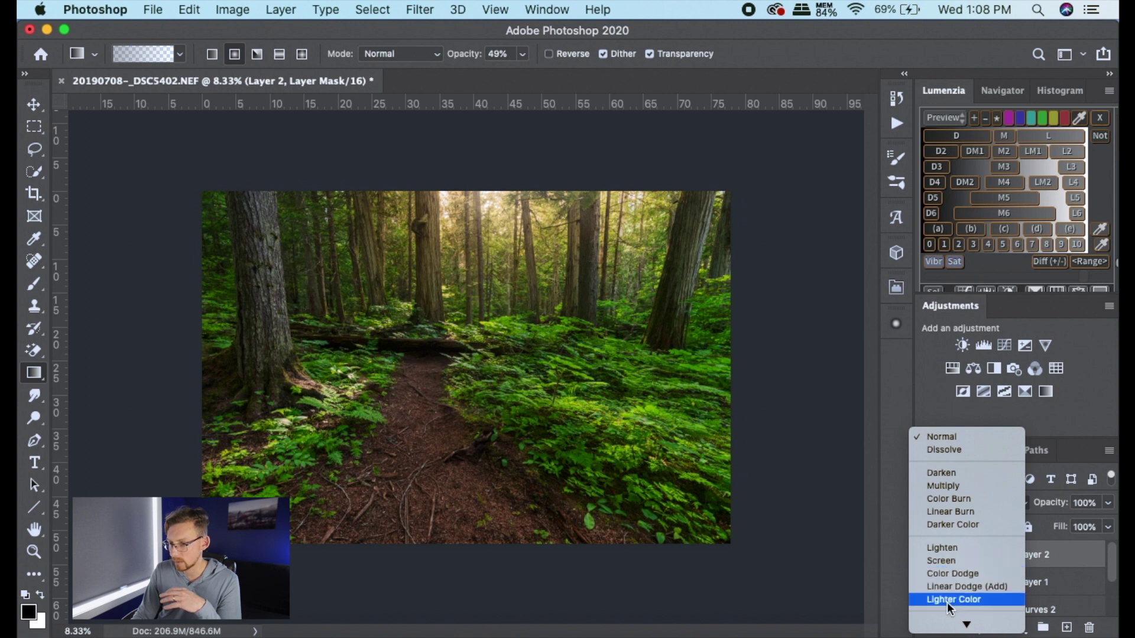
{"action": "left_click", "coordinate": [948, 437]}
{"action": "left_click", "coordinate": [1109, 503]}
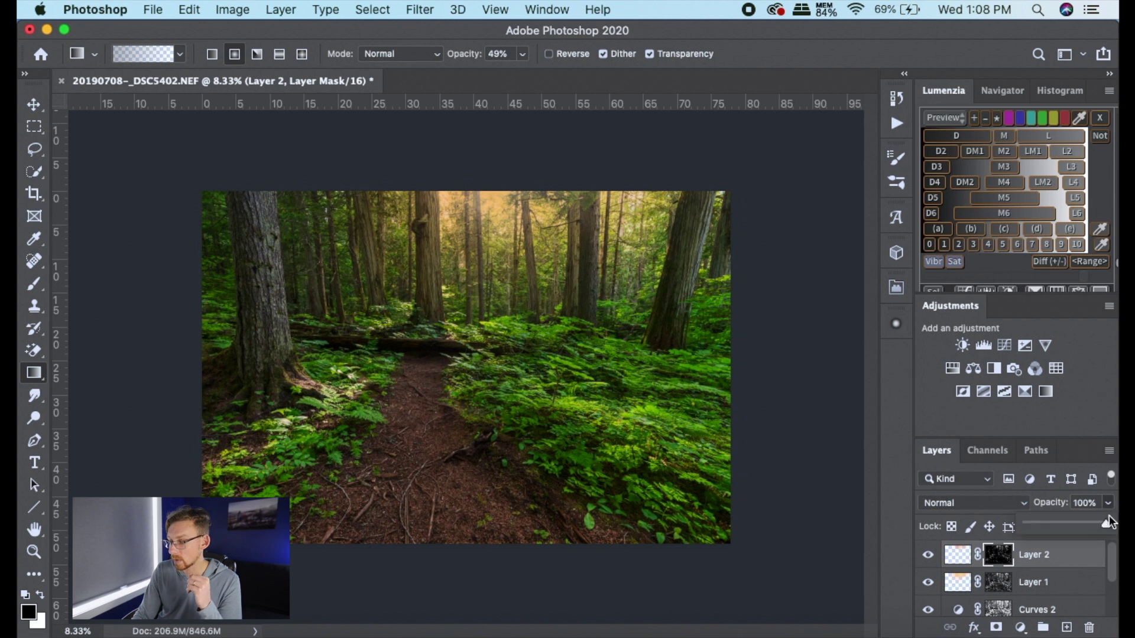
{"action": "left_click_drag", "start_coordinate": [1103, 523], "coordinate": [1049, 518]}
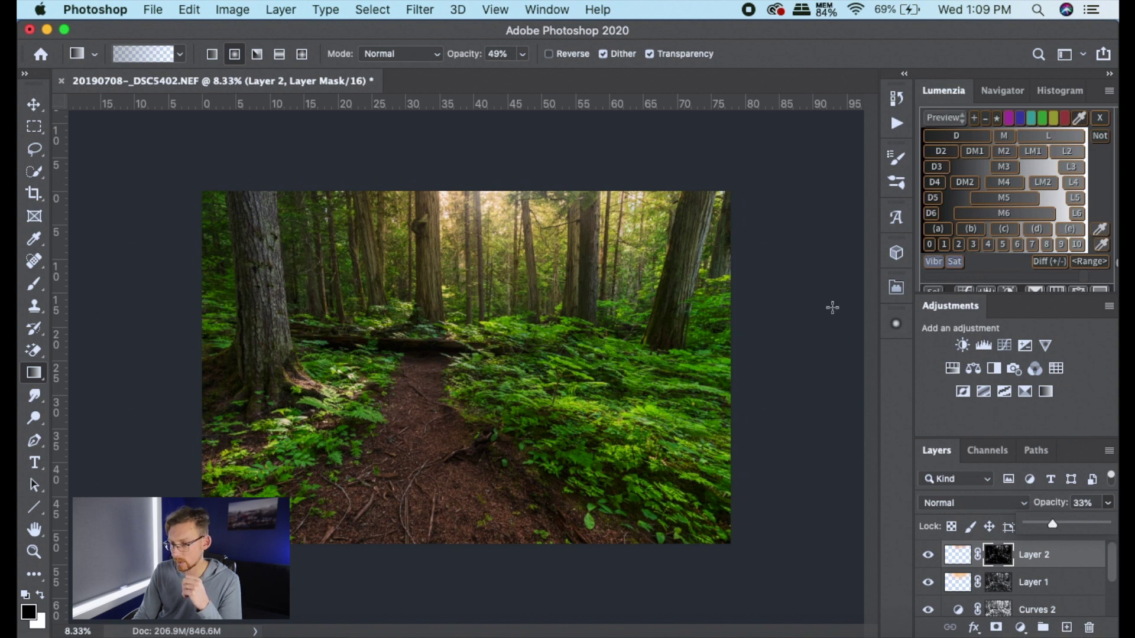
Examine the glow between the upper tree trunks at 66.67% with Layer 2 hidden and shown, and return to the full image.
{"action": "key", "text": "super+equal"}
{"action": "key", "text": "super+equal"}
{"action": "key", "text": "super+equal"}
{"action": "key", "text": "super+equal"}
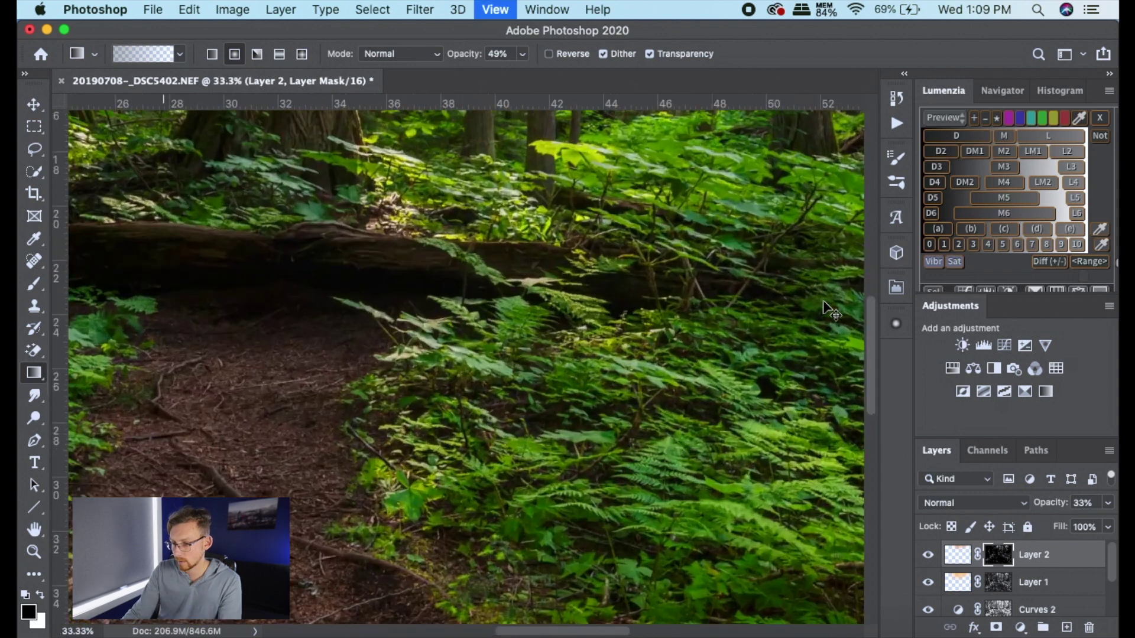
{"action": "key", "text": "super+equal"}
{"action": "key", "text": "super+equal"}
{"action": "left_click", "coordinate": [1002, 87]}
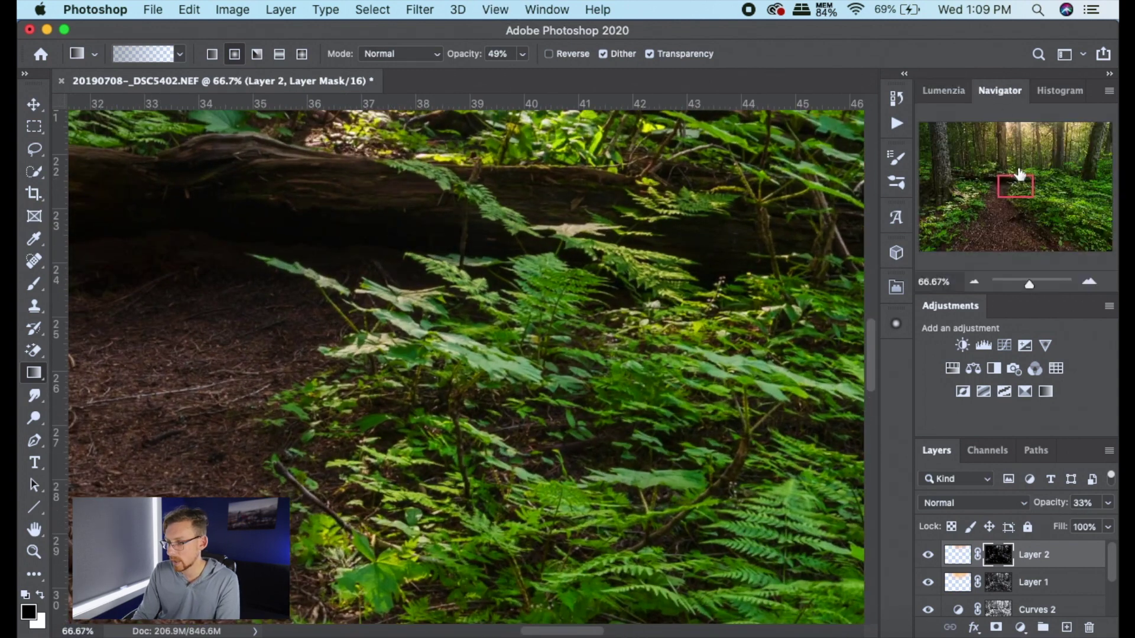
{"action": "left_click_drag", "start_coordinate": [1018, 178], "coordinate": [1015, 91]}
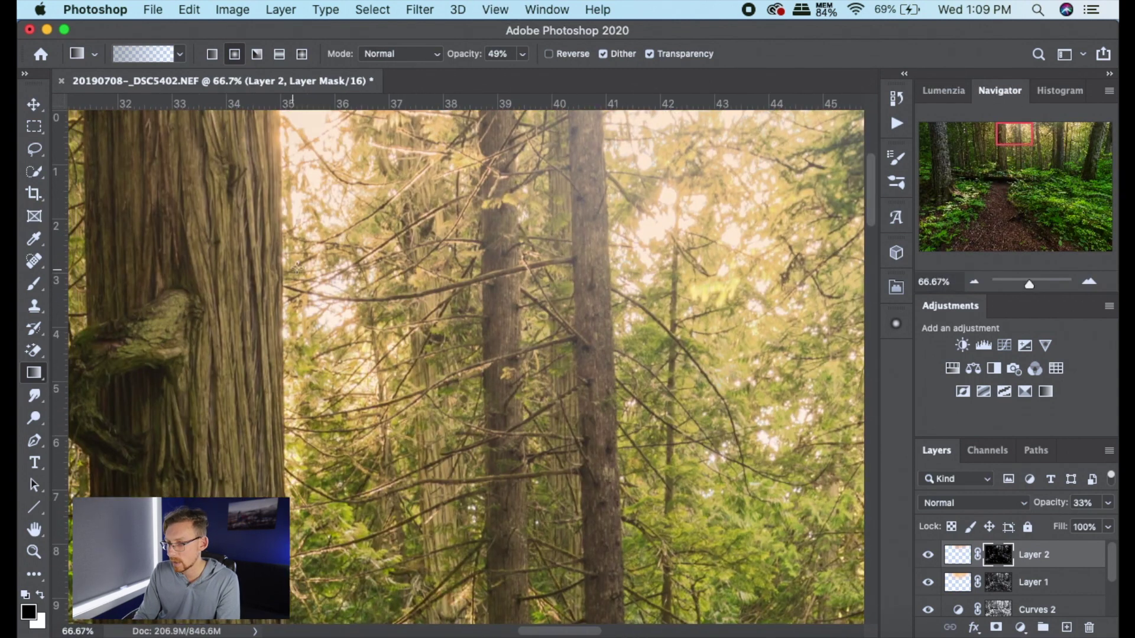
{"action": "left_click", "coordinate": [927, 555]}
{"action": "left_click", "coordinate": [927, 554]}
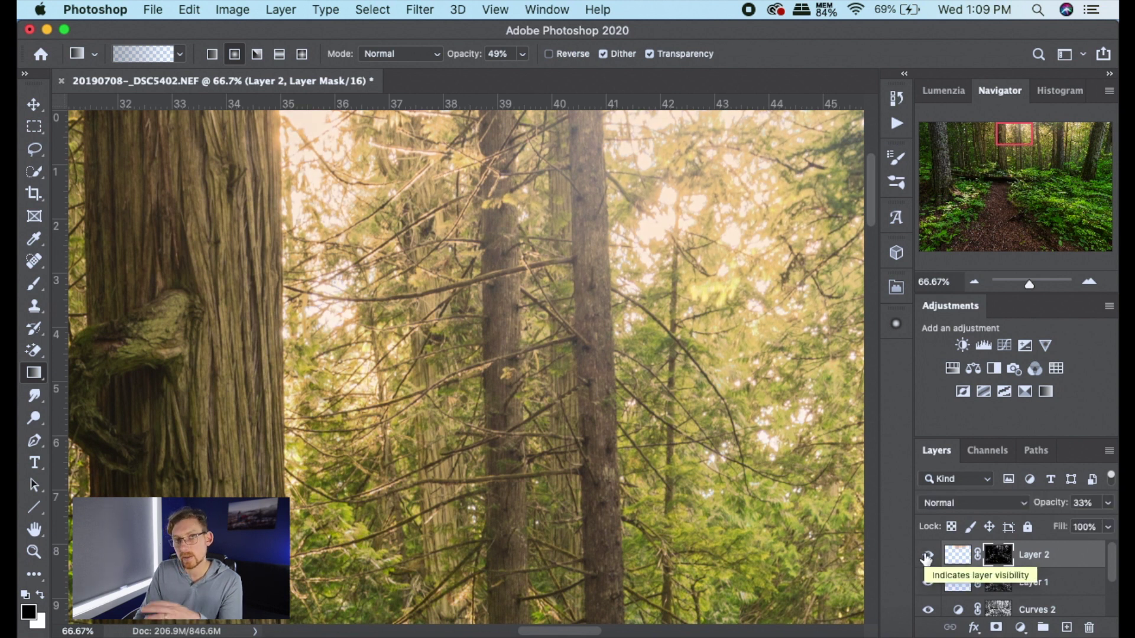
{"action": "key", "text": "super+minus"}
{"action": "key", "text": "super+minus"}
{"action": "key", "text": "super+minus"}
{"action": "key", "text": "super+minus"}
{"action": "key", "text": "super+minus"}
{"action": "key", "text": "super+minus"}
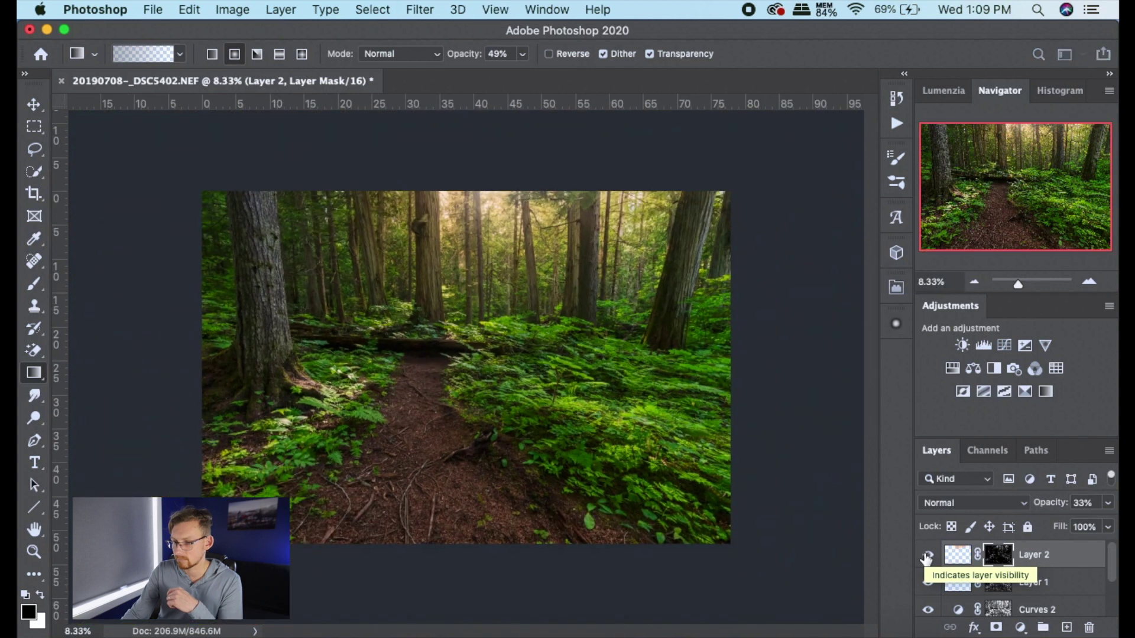
Group Layer 1 and Layer 2, and compare the image with the group hidden and shown.
{"action": "left_click", "coordinate": [1040, 583]}
{"action": "left_click", "coordinate": [1057, 557], "text": "shift"}
{"action": "left_click_drag", "start_coordinate": [1057, 557], "coordinate": [1042, 627]}
{"action": "left_click", "coordinate": [929, 552]}
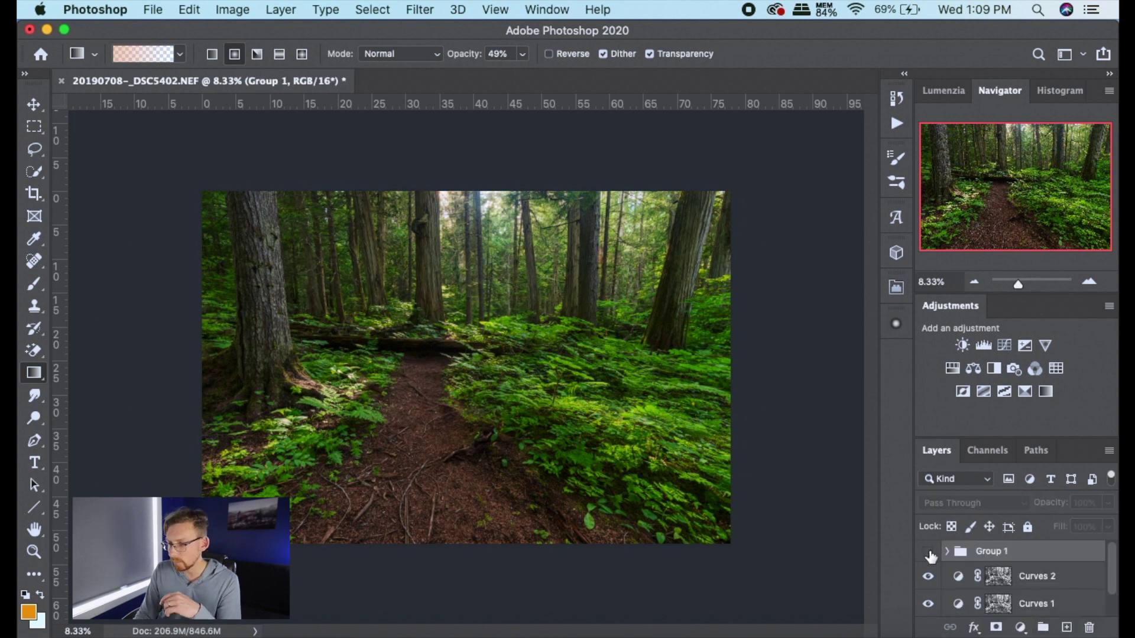
{"action": "left_click", "coordinate": [928, 552]}
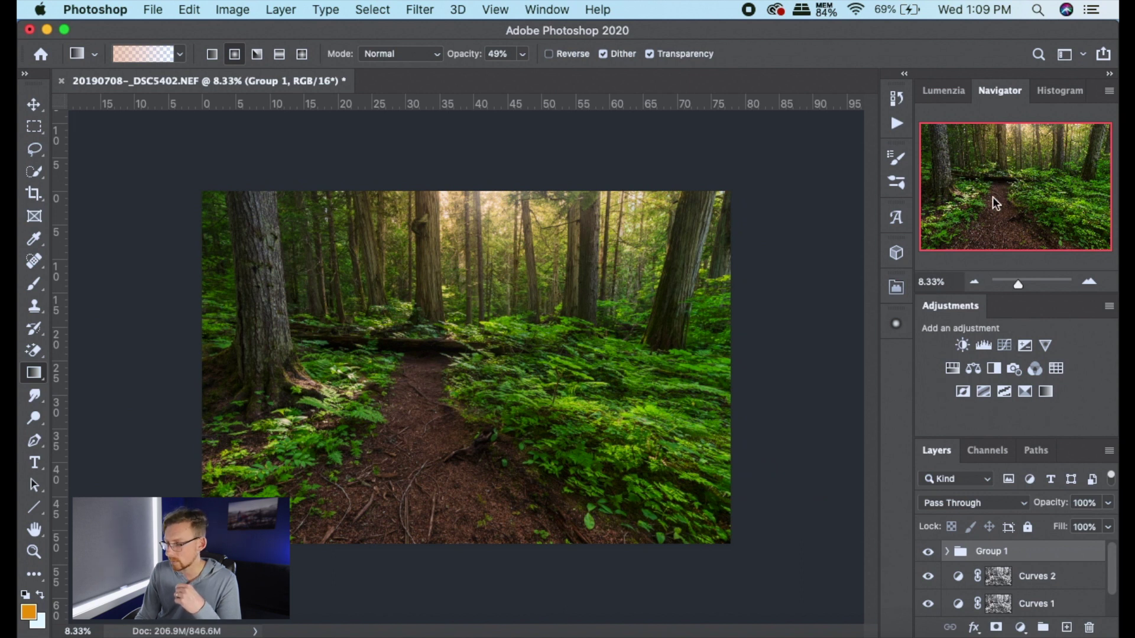
Add a white mask to Group 1, hide the group, and load Lumenzia's D4 mask as a selection after previewing D3.
{"action": "left_click", "coordinate": [948, 91]}
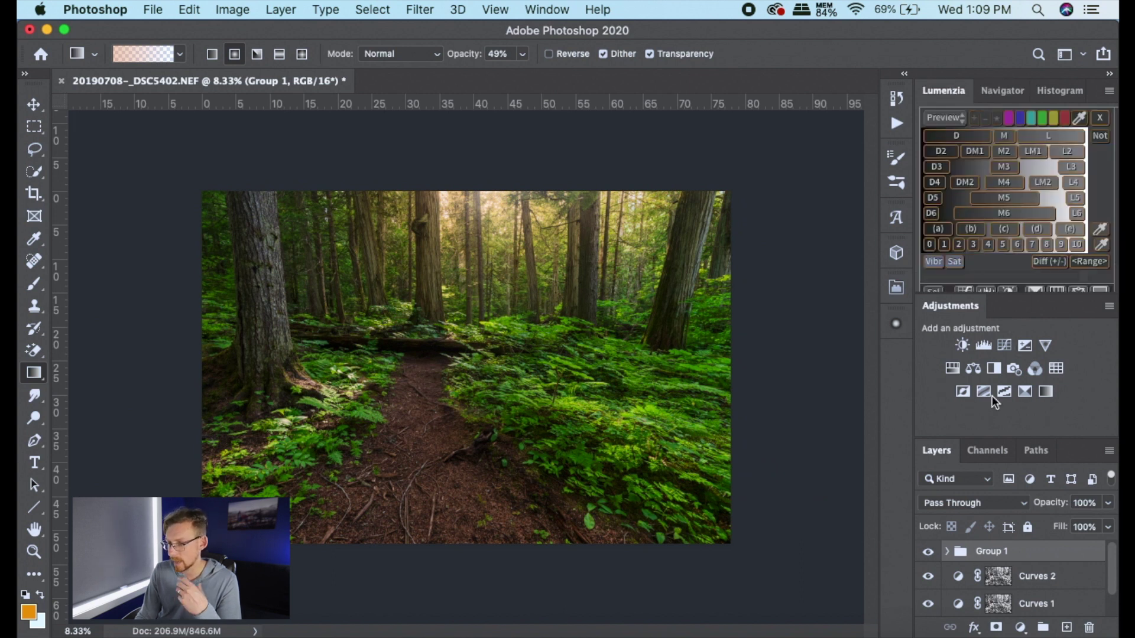
{"action": "left_click", "coordinate": [996, 627]}
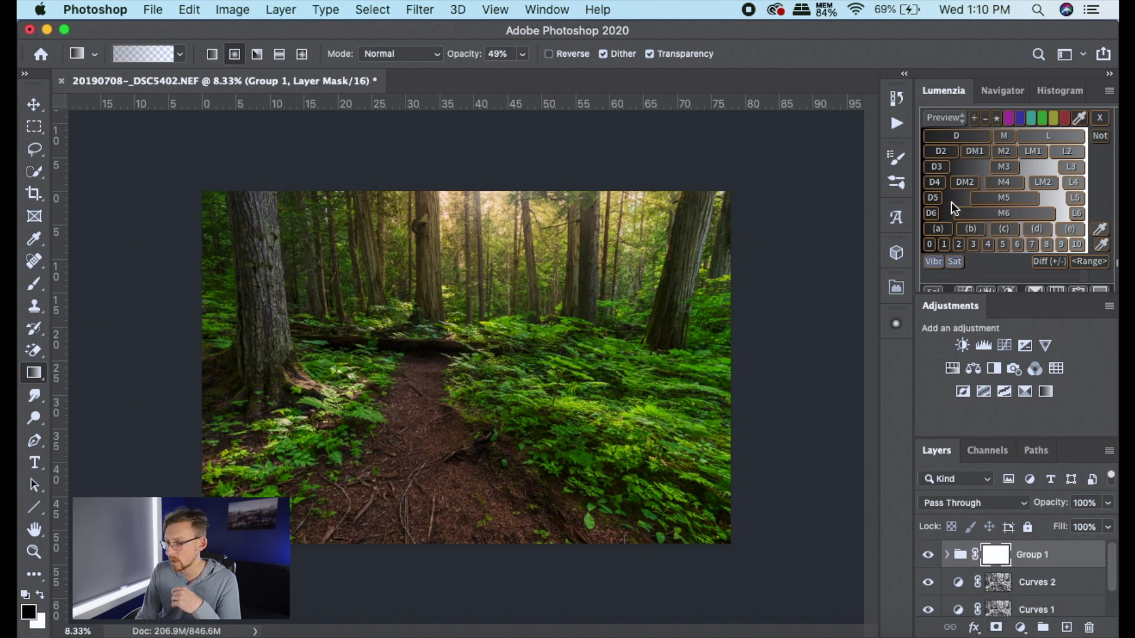
{"action": "left_click", "coordinate": [927, 557]}
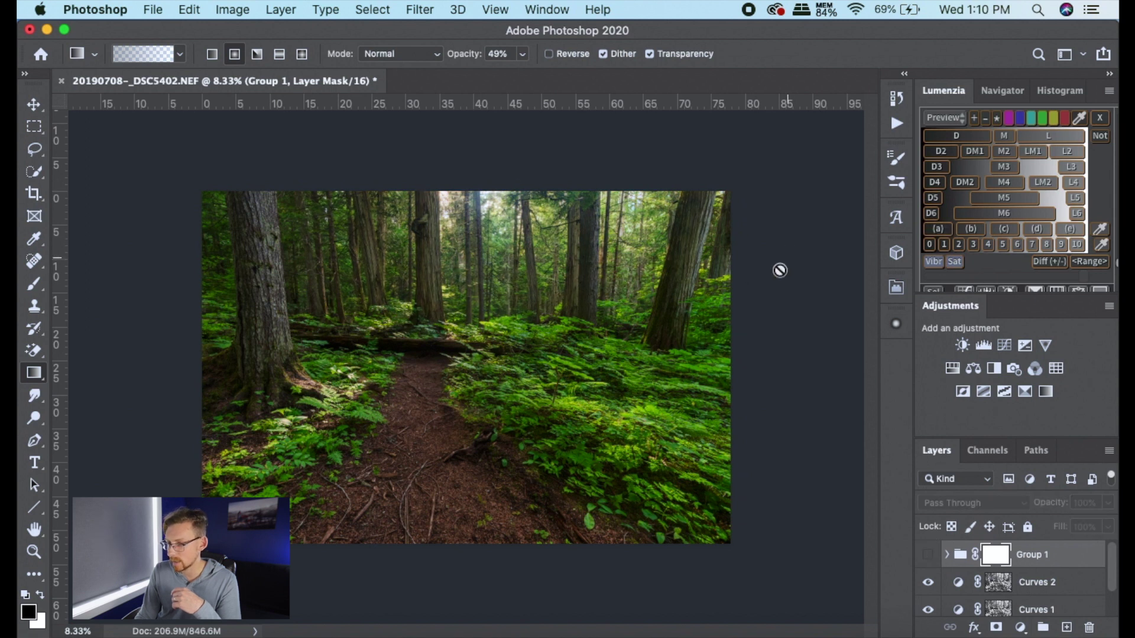
{"action": "left_click", "coordinate": [928, 168]}
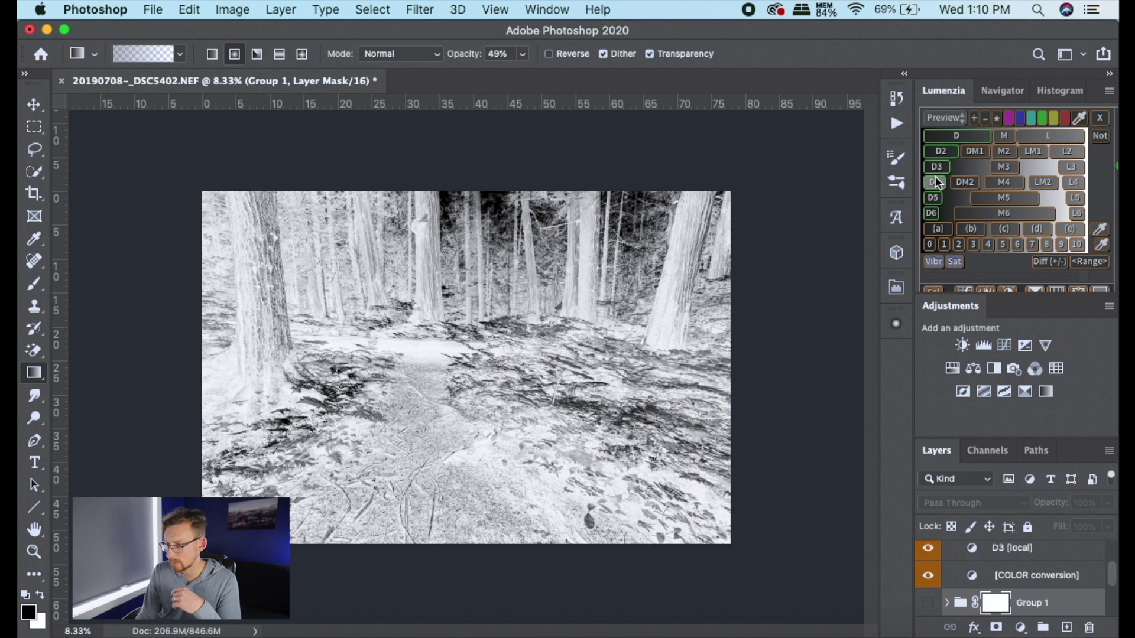
{"action": "left_click", "coordinate": [935, 178]}
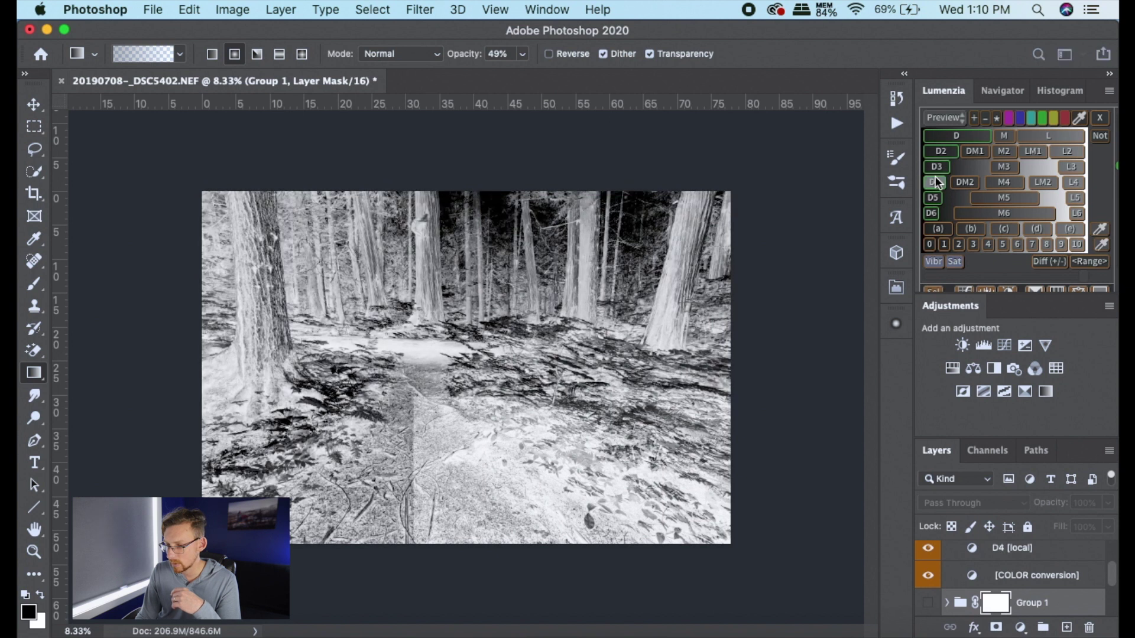
{"action": "left_click", "coordinate": [931, 289]}
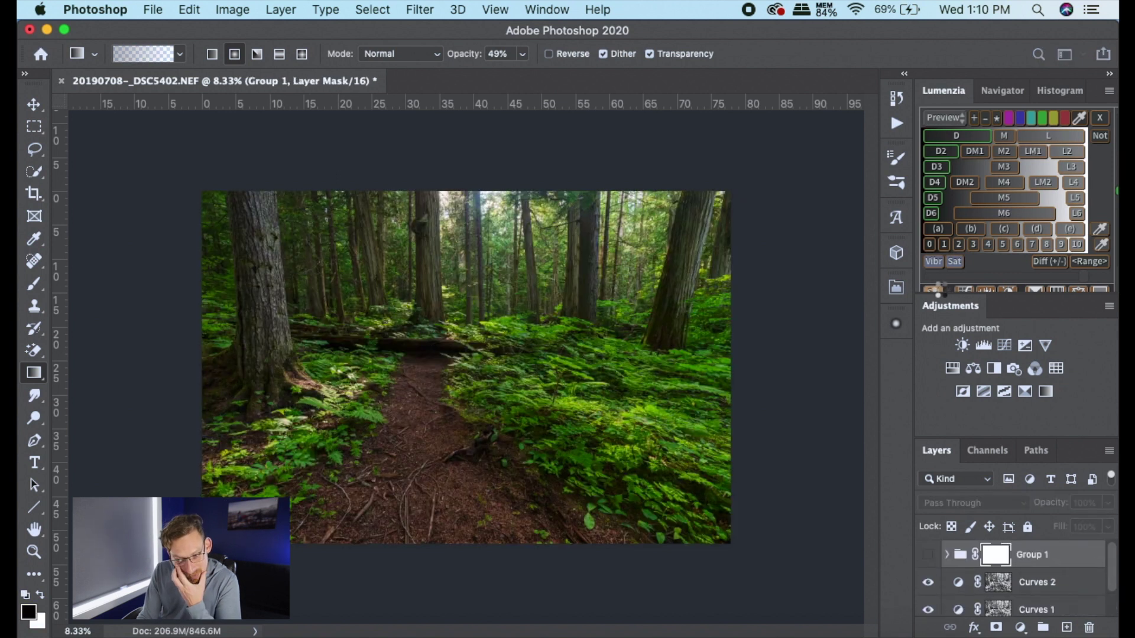
Switch to the Brush tool and set its flow to 38%.
{"action": "left_click", "coordinate": [31, 282]}
{"action": "left_click", "coordinate": [517, 58]}
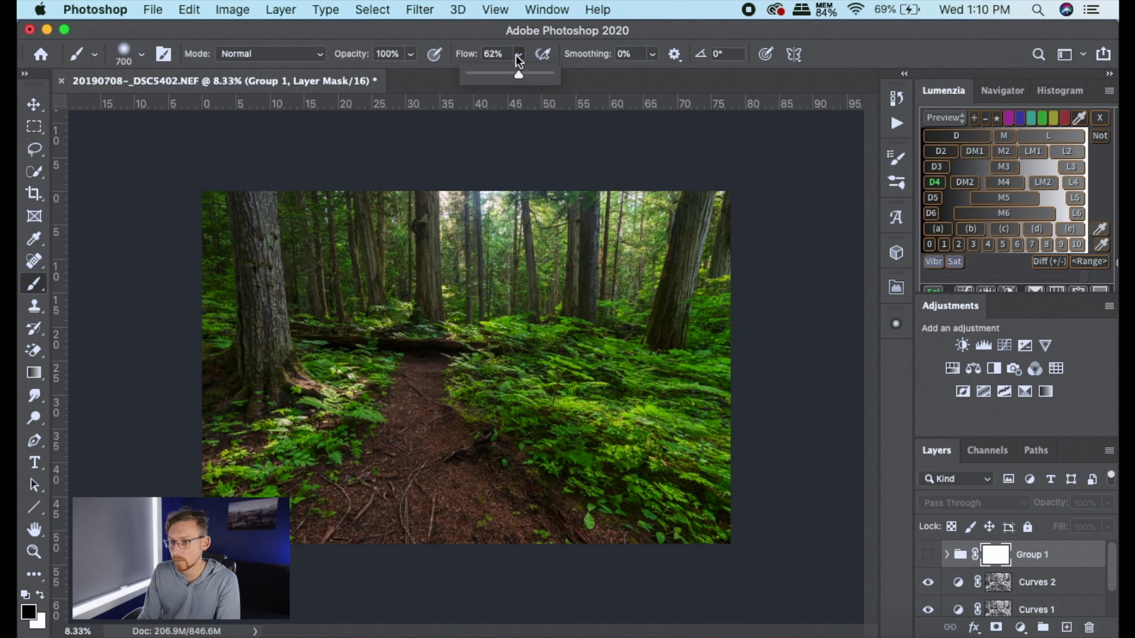
{"action": "left_click_drag", "start_coordinate": [515, 73], "coordinate": [500, 72]}
{"action": "left_click", "coordinate": [527, 140]}
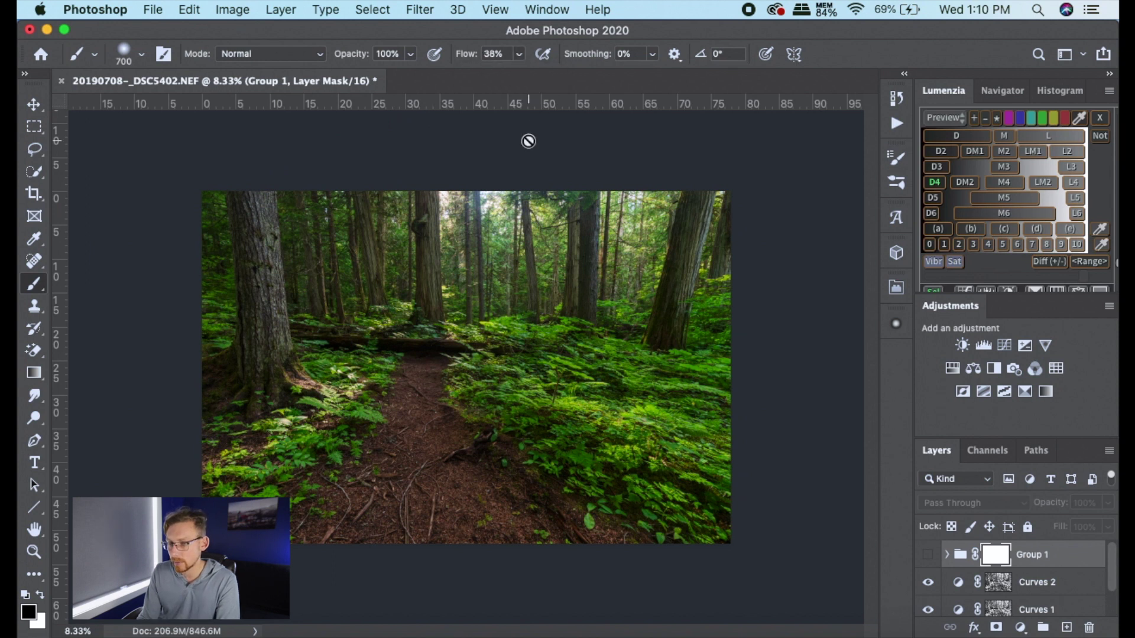
Show Group 1 and paint black on its mask through the selection over the central tree trunk, using a 300 px brush.
{"action": "left_click", "coordinate": [652, 265]}
{"action": "left_click", "coordinate": [693, 249]}
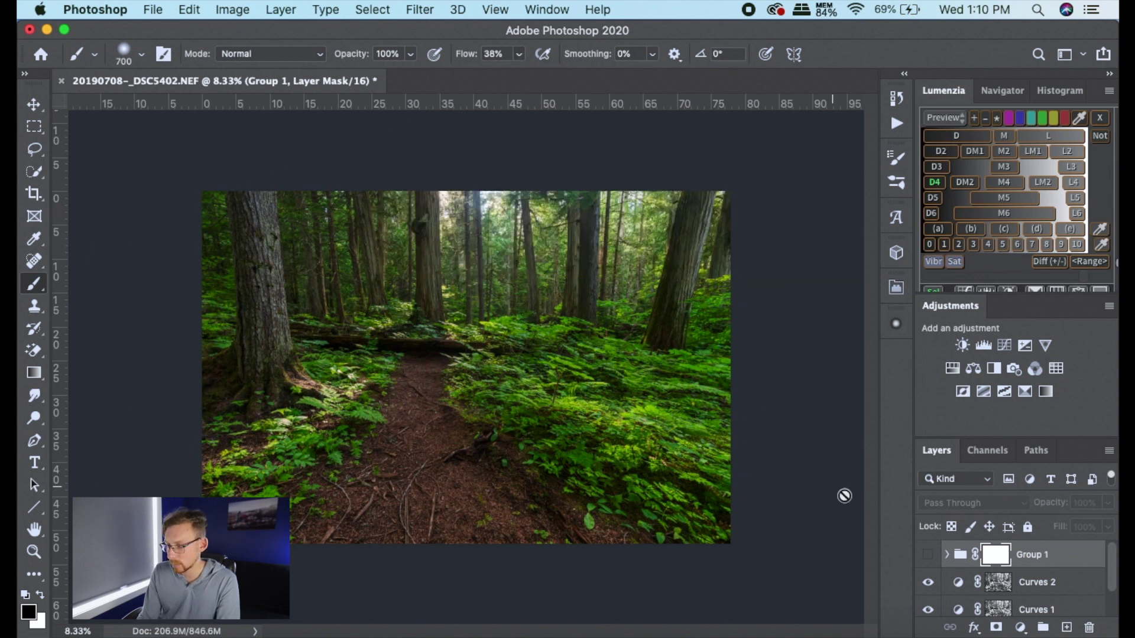
{"action": "left_click", "coordinate": [927, 555]}
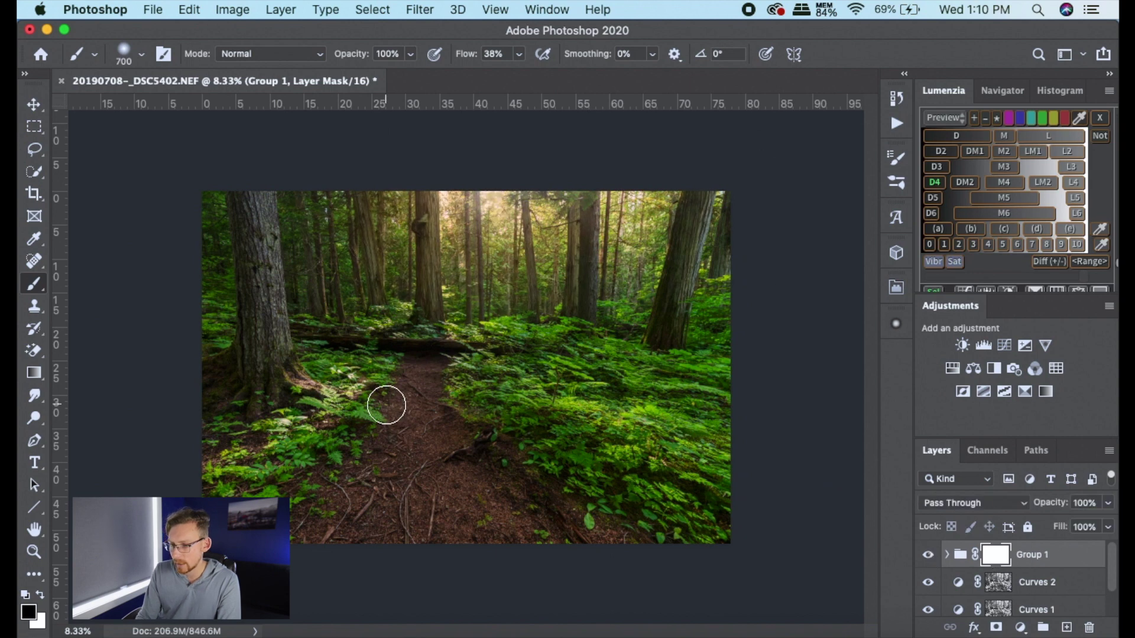
{"action": "scroll", "coordinate": [401, 339], "scroll_direction": "up", "scroll_amount": 4}
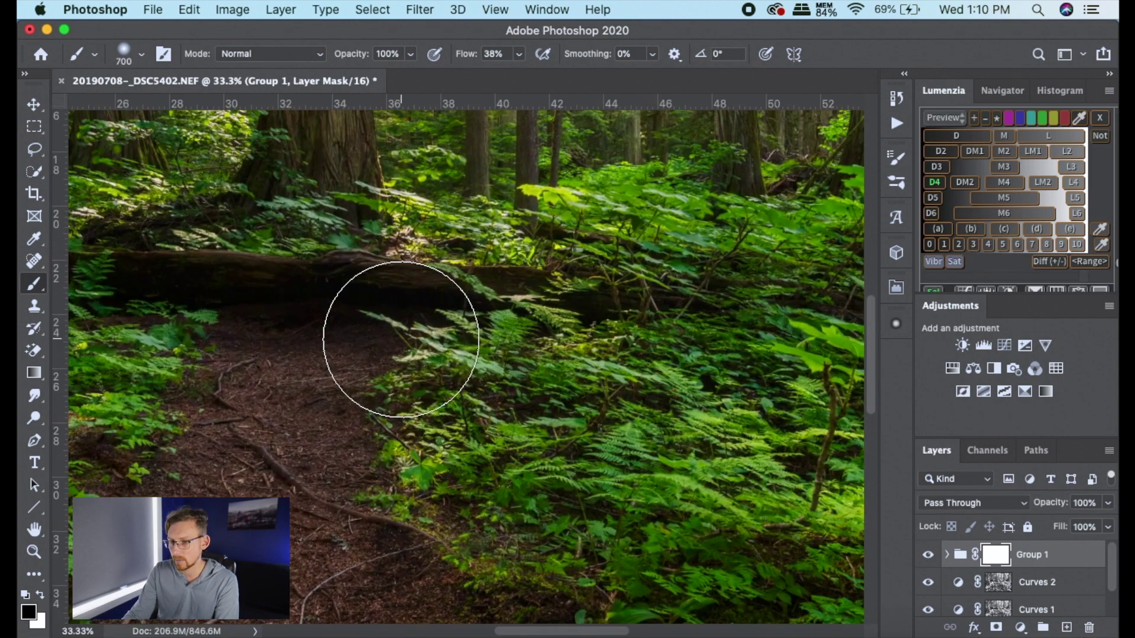
{"action": "left_click_drag", "start_coordinate": [393, 329], "coordinate": [416, 511]}
{"action": "scroll", "coordinate": [416, 511], "scroll_direction": "up", "scroll_amount": 5}
{"action": "key", "text": "bracketleft"}
{"action": "key", "text": "bracketleft"}
{"action": "key", "text": "bracketleft"}
{"action": "key", "text": "bracketleft"}
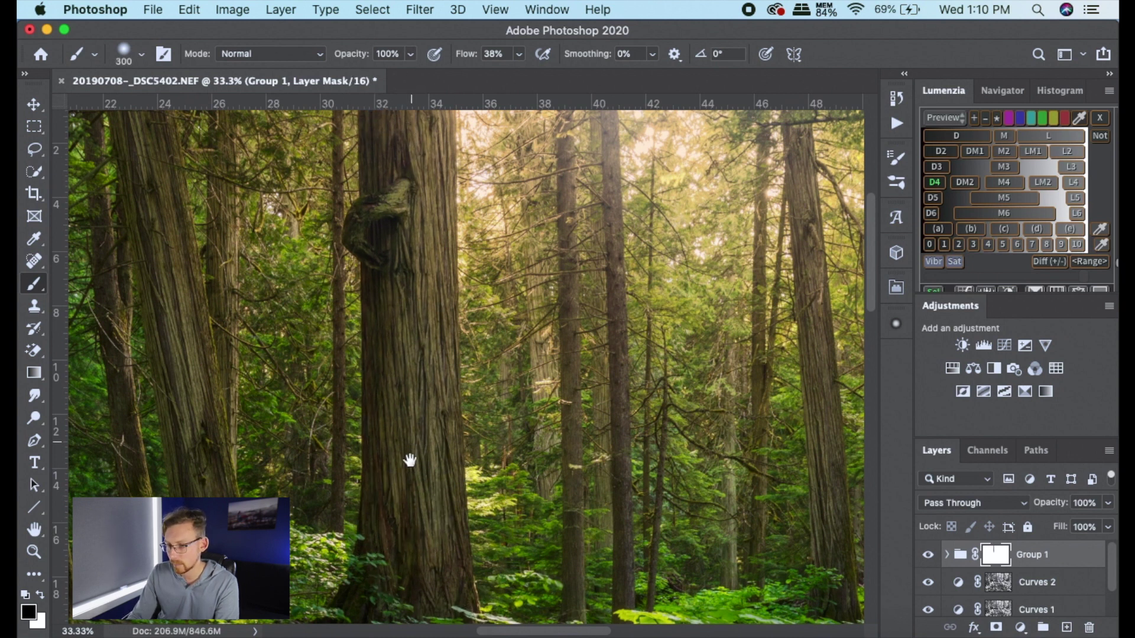
{"action": "scroll", "coordinate": [407, 459], "scroll_direction": "up", "scroll_amount": 3}
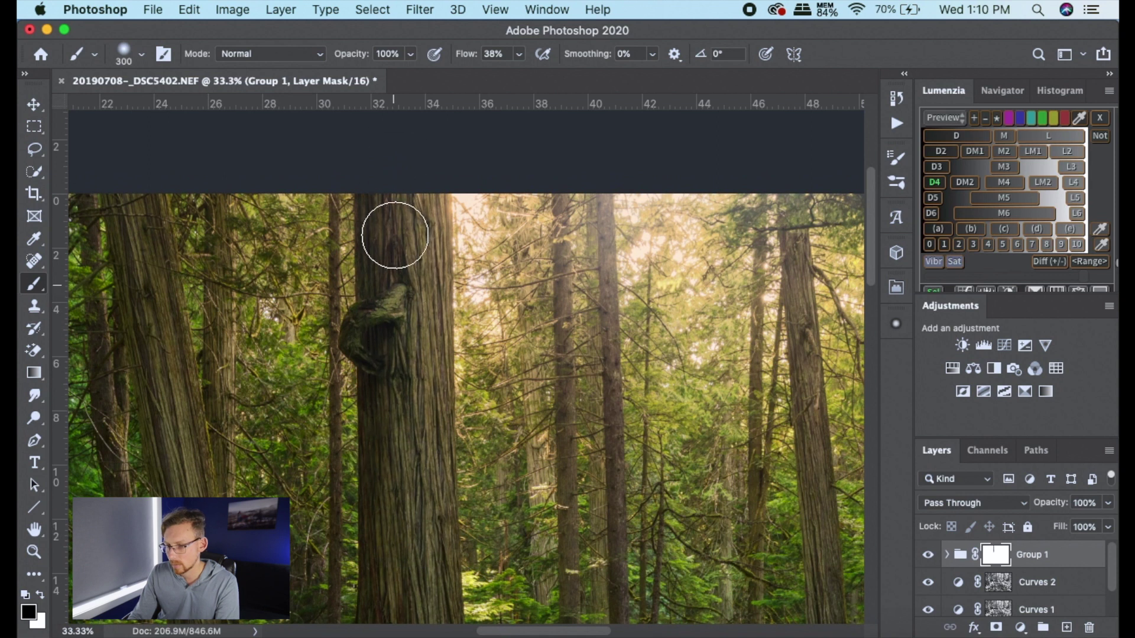
{"action": "left_click_drag", "start_coordinate": [417, 330], "coordinate": [407, 213]}
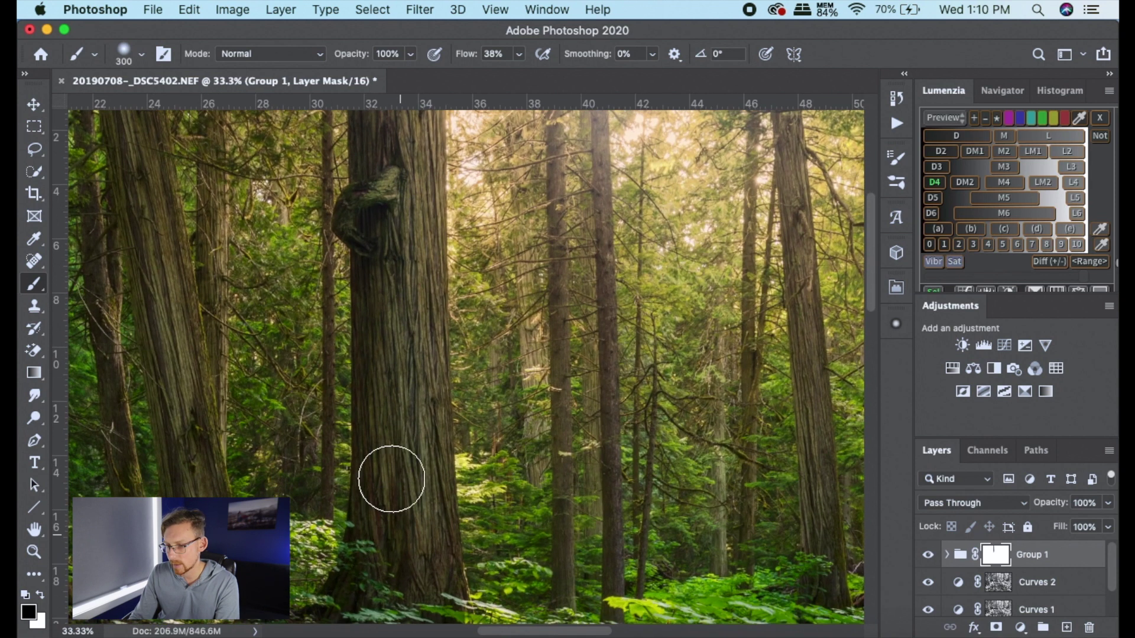
Display Group 1's mask on its own, extend the black painting over the tree trunks, and return to the full image.
{"action": "left_click", "coordinate": [996, 554], "text": "alt"}
{"action": "mouse_move", "coordinate": [443, 417]}
{"action": "left_mouse_down"}
{"action": "mouse_move", "coordinate": [400, 101]}
{"action": "mouse_move", "coordinate": [405, 487]}
{"action": "mouse_move", "coordinate": [396, 432]}
{"action": "left_mouse_up"}
{"action": "scroll", "coordinate": [398, 352], "scroll_direction": "up", "scroll_amount": 5}
{"action": "mouse_move", "coordinate": [397, 352]}
{"action": "left_mouse_down"}
{"action": "mouse_move", "coordinate": [386, 270]}
{"action": "mouse_move", "coordinate": [384, 350]}
{"action": "left_mouse_up"}
{"action": "key", "text": "super+0"}
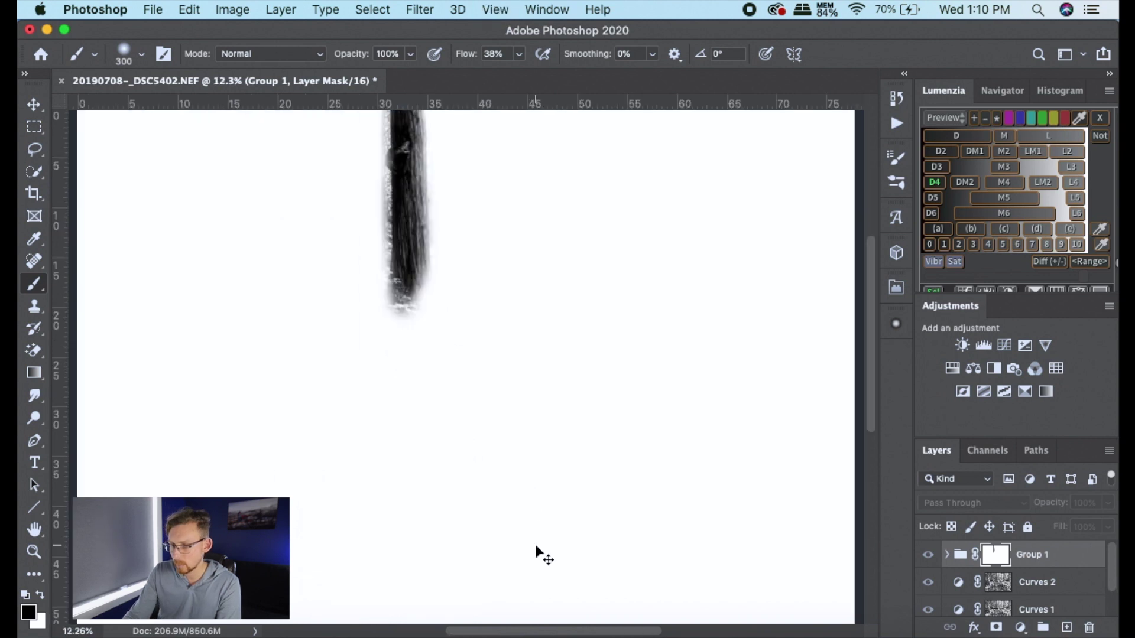
{"action": "left_click", "coordinate": [997, 555], "text": "alt"}
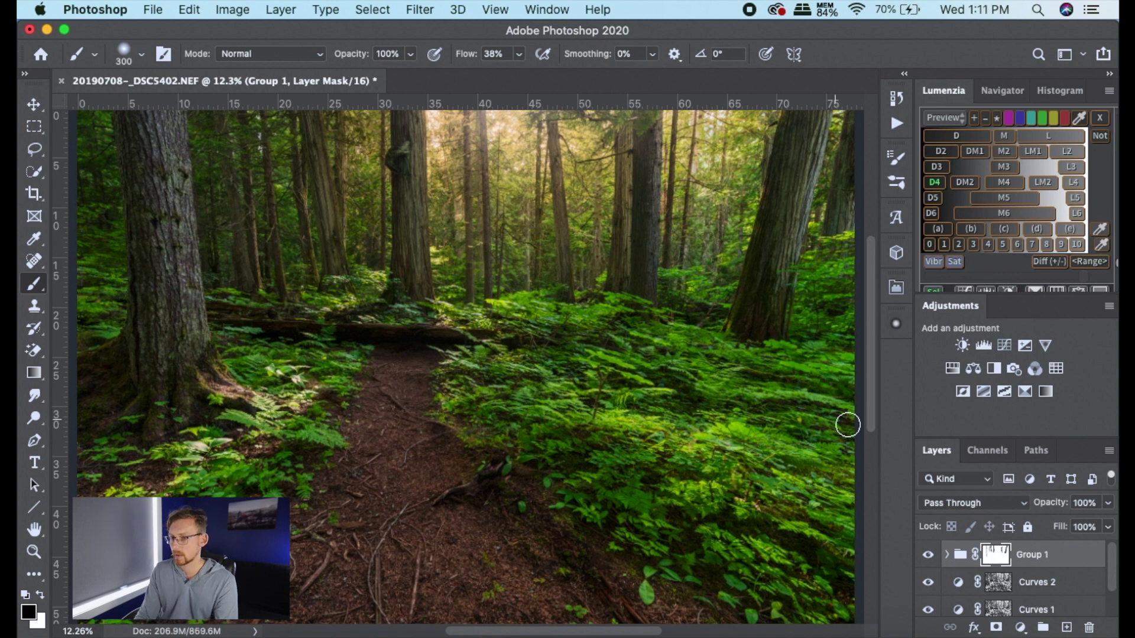
Compare the forest image with Group 1 hidden and shown.
{"action": "left_click", "coordinate": [928, 555]}
{"action": "left_click", "coordinate": [928, 555]}
{"action": "left_click", "coordinate": [930, 554]}
{"action": "left_click", "coordinate": [928, 554]}
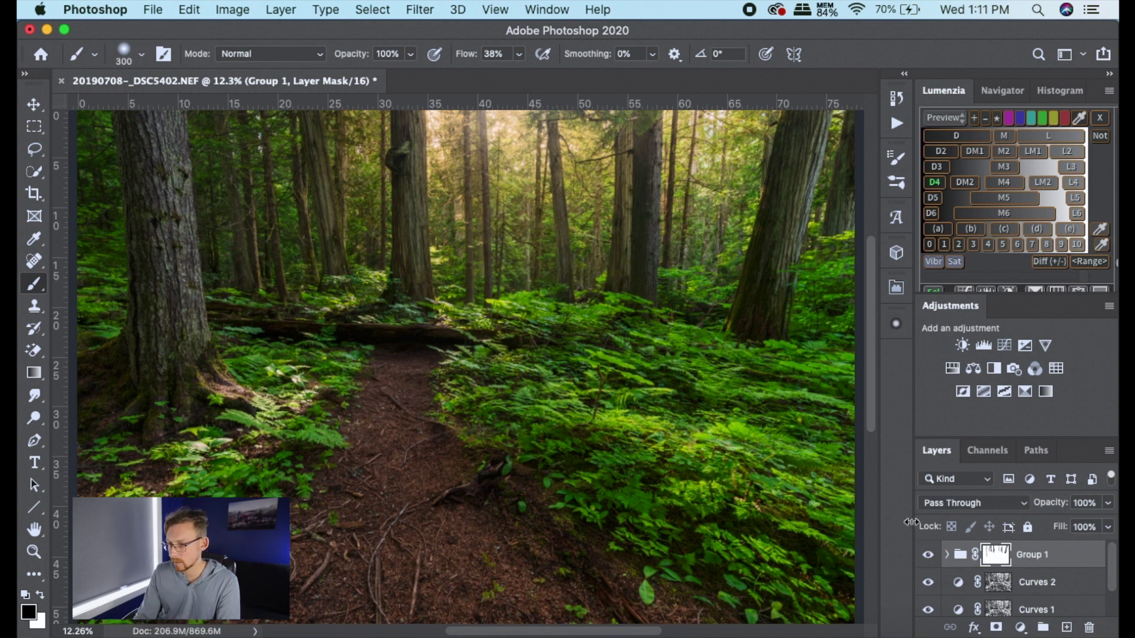
{"action": "left_click", "coordinate": [928, 555]}
{"action": "left_click", "coordinate": [928, 555]}
Reduce the brush to 125 px for the thin trunks on Group 1's mask and check the image without and with the group.
{"action": "key", "text": "bracketleft"}
{"action": "key", "text": "bracketleft"}
{"action": "key", "text": "bracketleft"}
{"action": "key", "text": "bracketleft"}
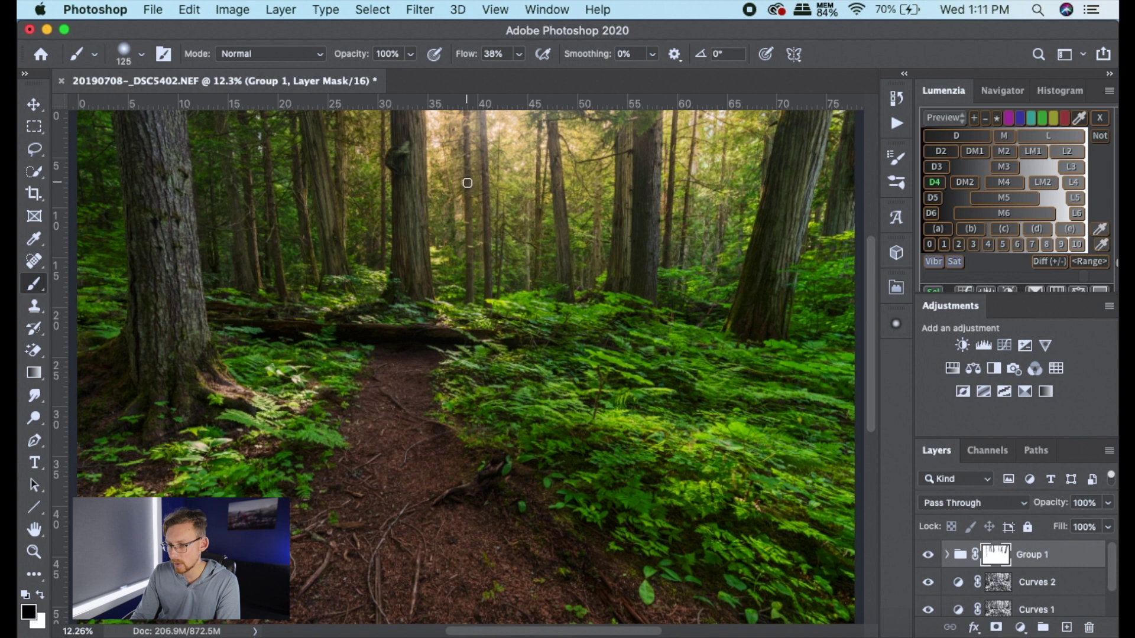
{"action": "left_click", "coordinate": [927, 553]}
{"action": "left_click", "coordinate": [927, 556]}
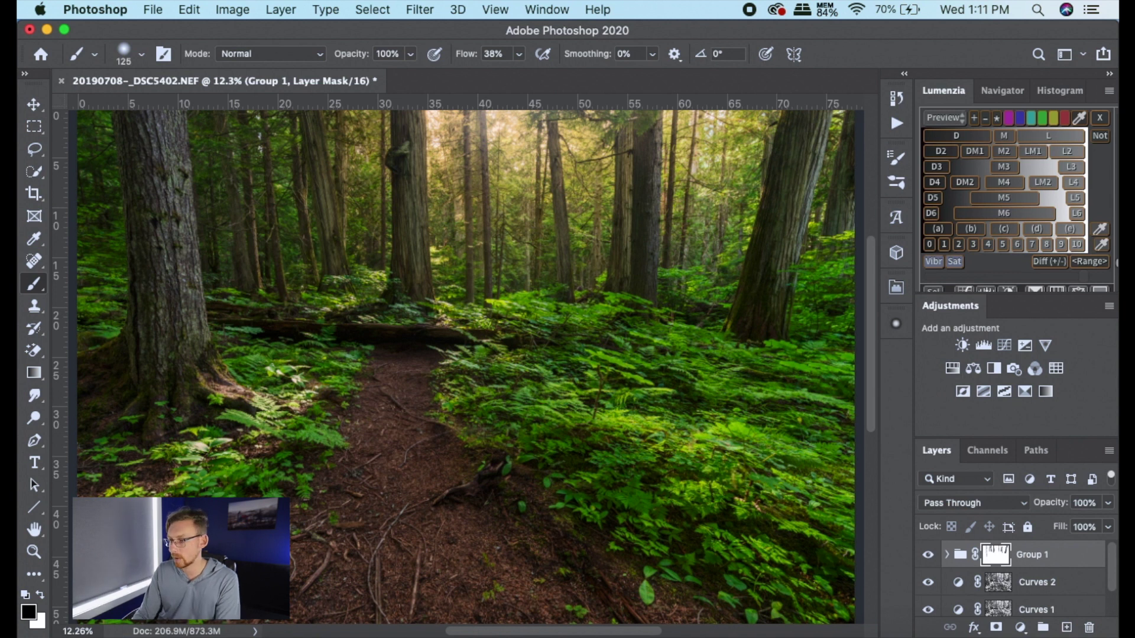
Create a new layer above Group 1 and set its blend mode to Soft Light.
{"action": "left_click", "coordinate": [1067, 628]}
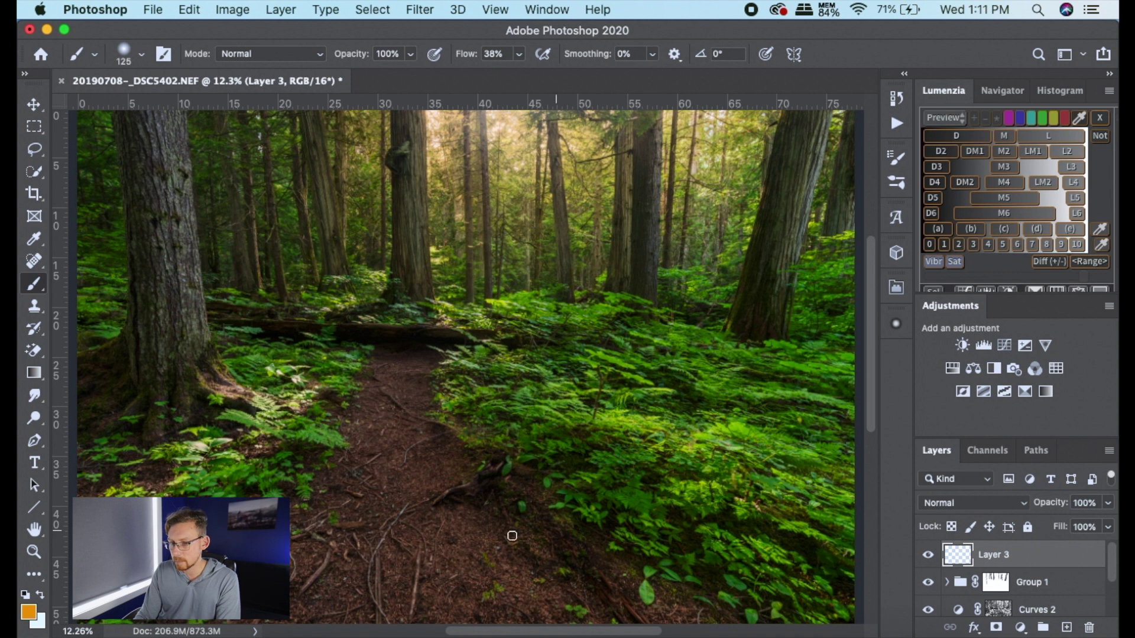
{"action": "left_click", "coordinate": [1009, 506]}
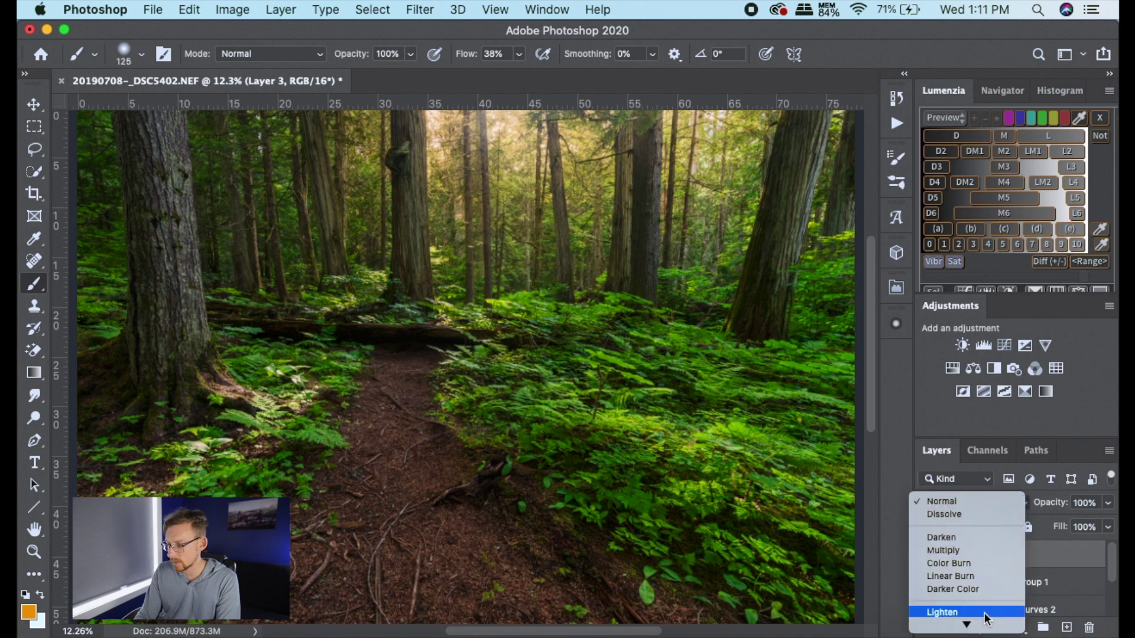
{"action": "left_click", "coordinate": [959, 545]}
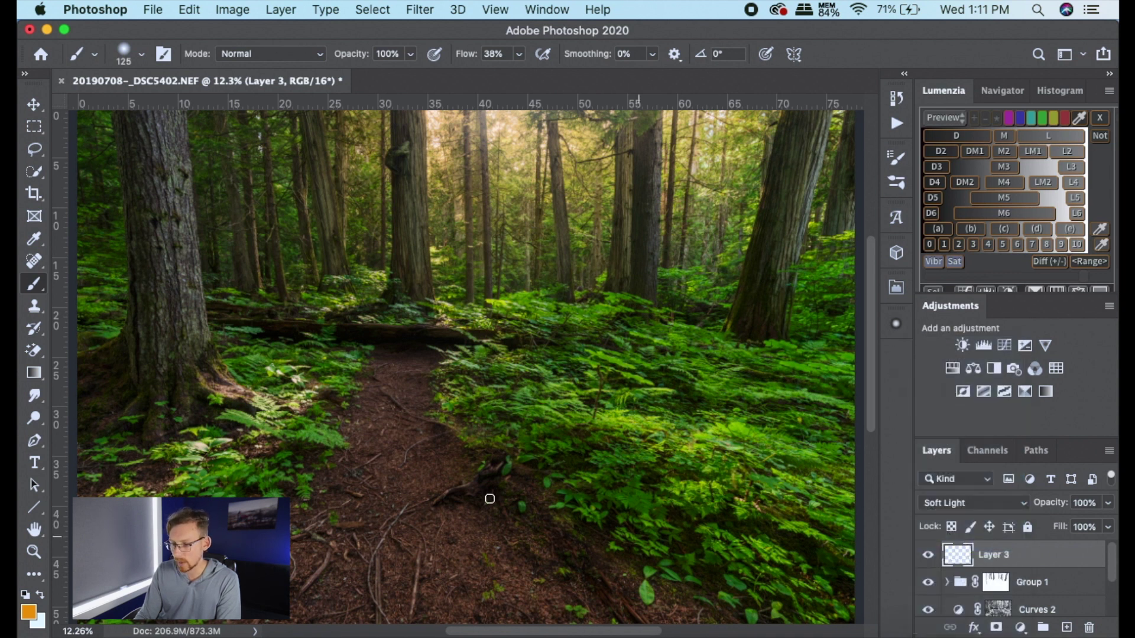
Set the foreground color to the pale warm yellow e4ce8b.
{"action": "left_click", "coordinate": [29, 611]}
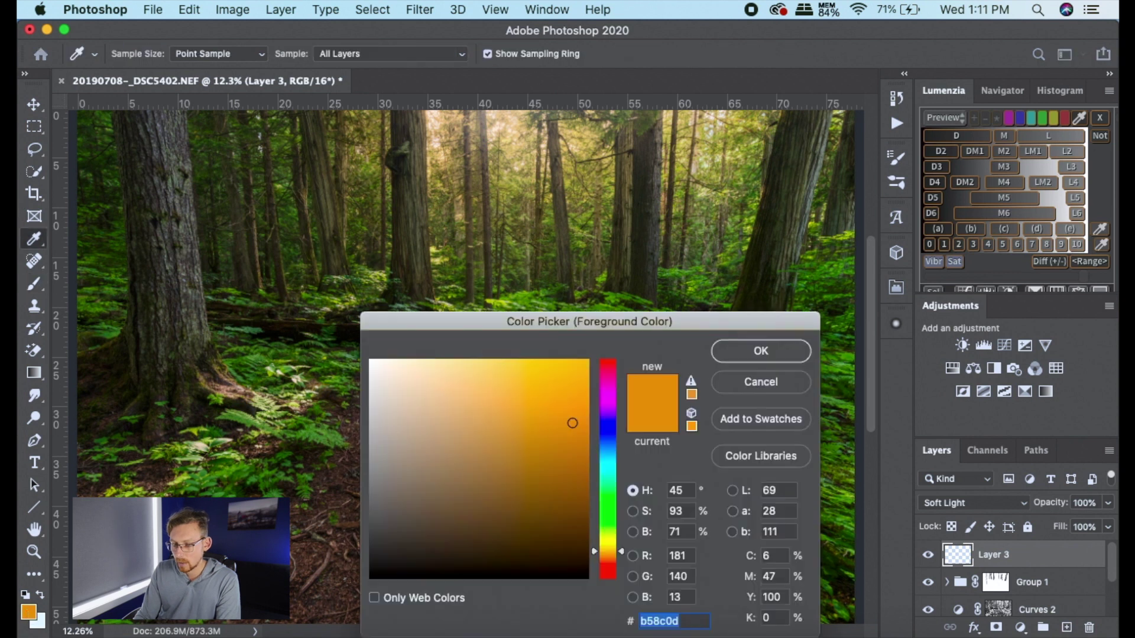
{"action": "left_click", "coordinate": [455, 383]}
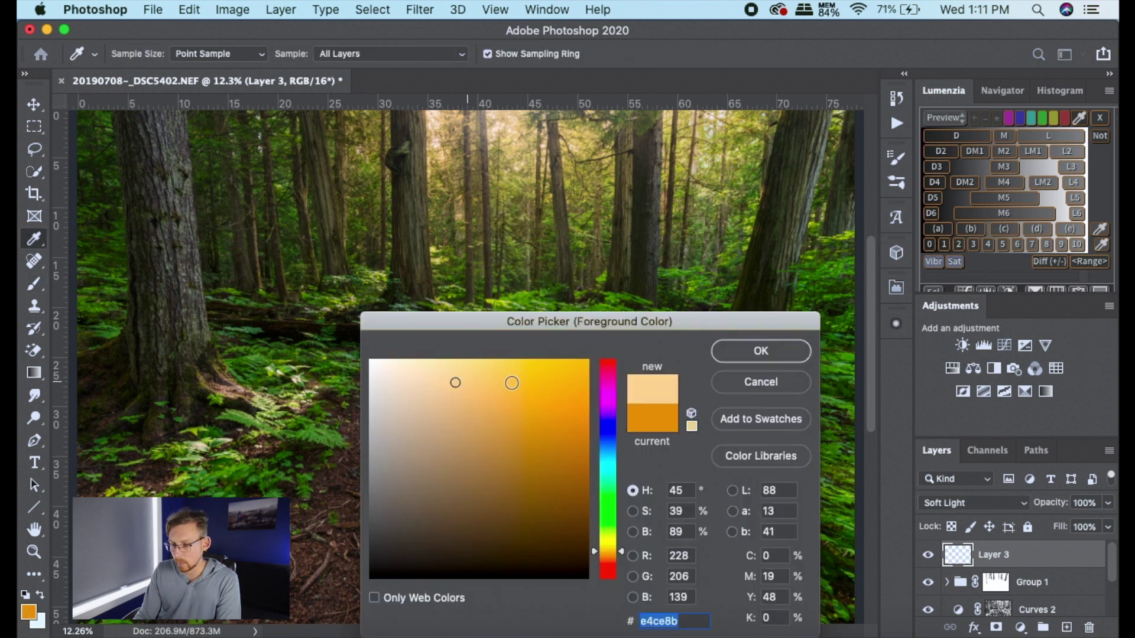
{"action": "left_click", "coordinate": [760, 349]}
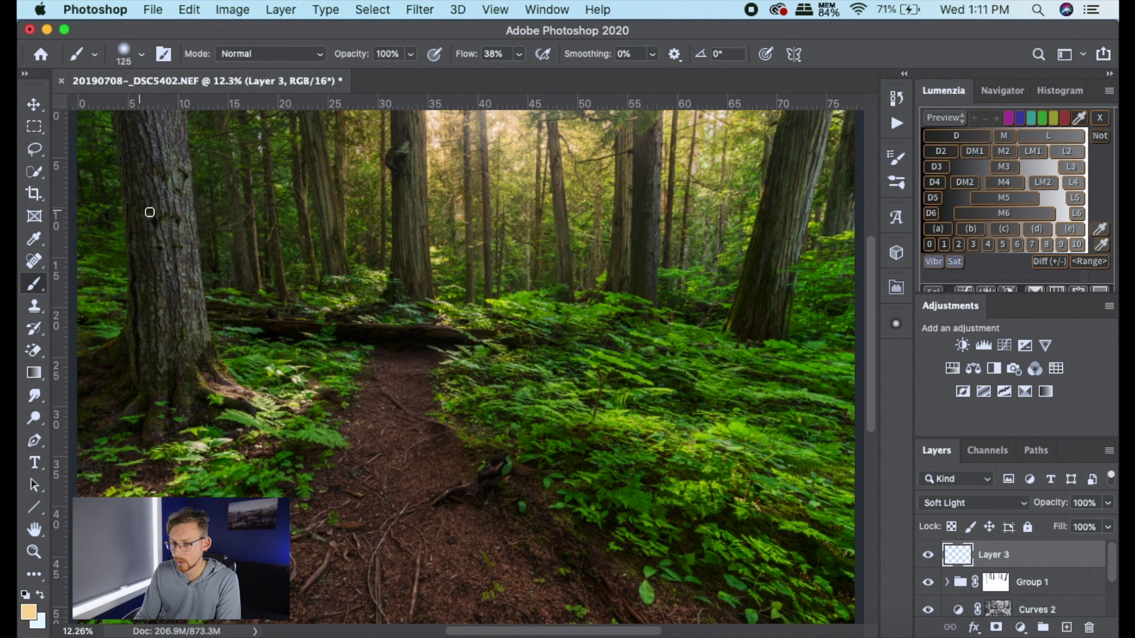
Draw reflected foreground-to-transparent gradients diagonally across the sunlit ferns on the left side of the path.
{"action": "key", "text": "g"}
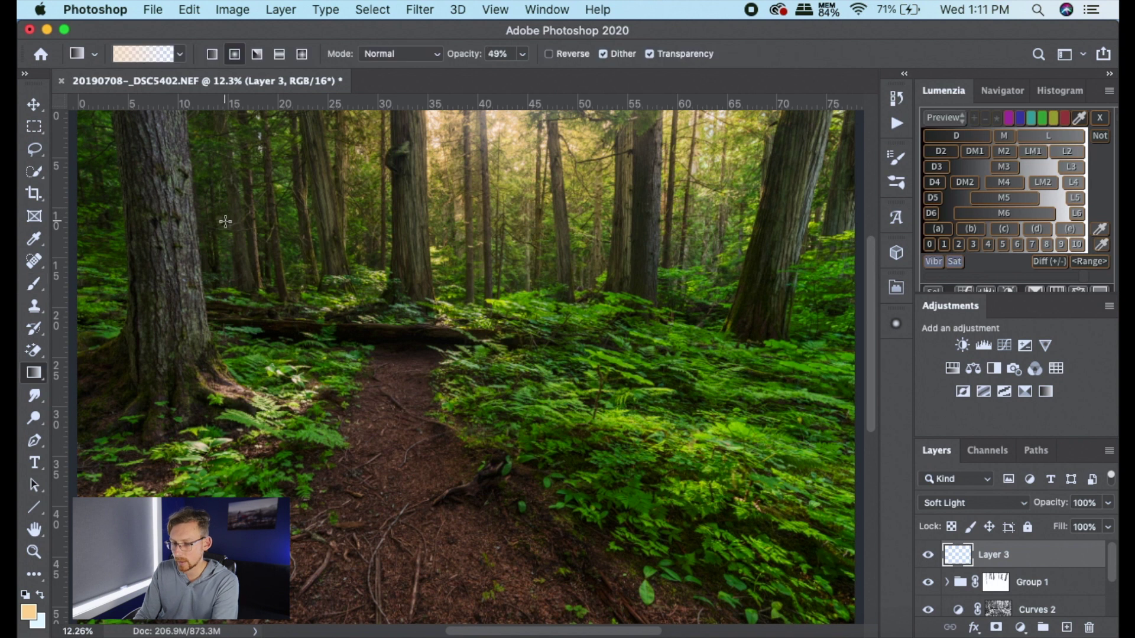
{"action": "left_click", "coordinate": [280, 55]}
{"action": "left_click_drag", "start_coordinate": [255, 447], "coordinate": [318, 500]}
{"action": "mouse_move", "coordinate": [243, 441]}
{"action": "left_mouse_down"}
{"action": "mouse_move", "coordinate": [279, 479]}
{"action": "mouse_move", "coordinate": [322, 498]}
{"action": "mouse_move", "coordinate": [313, 489]}
{"action": "left_mouse_up"}
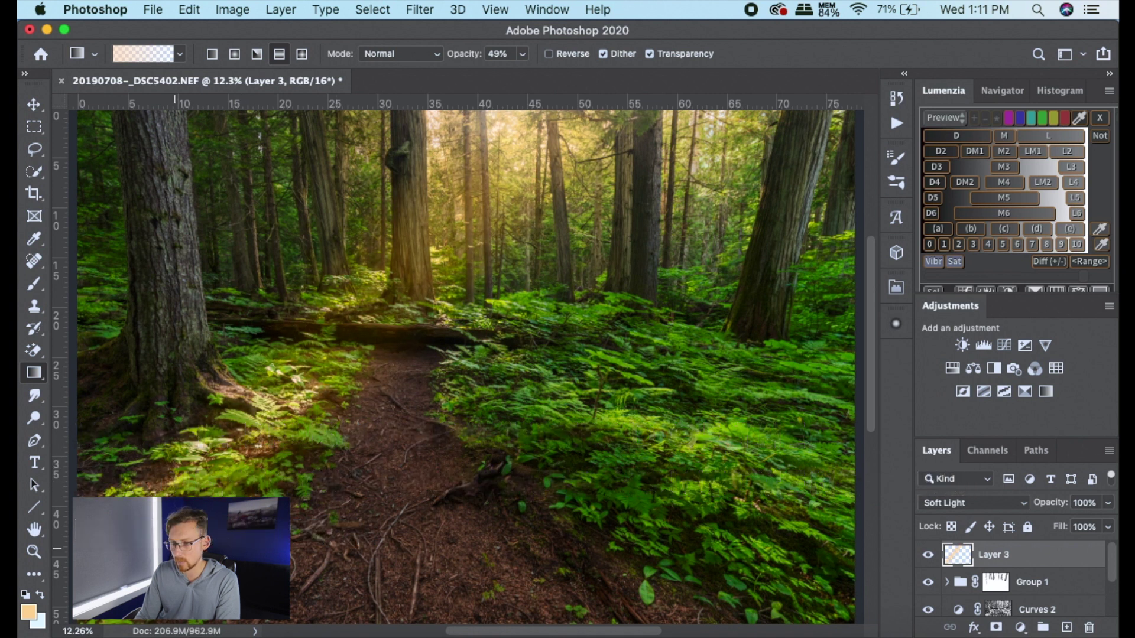
Add diagonal reflected gradients across the ferns on the right side of the path on Layer 3.
{"action": "mouse_move", "coordinate": [640, 442]}
{"action": "left_mouse_down"}
{"action": "mouse_move", "coordinate": [596, 490]}
{"action": "mouse_move", "coordinate": [673, 504]}
{"action": "left_mouse_up"}
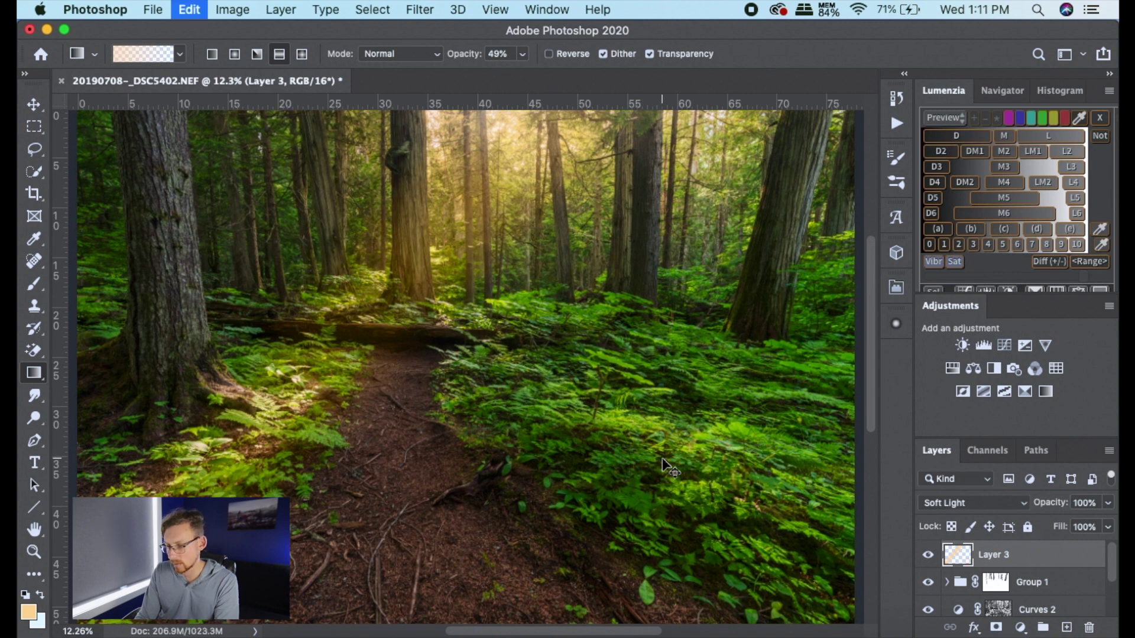
{"action": "left_click_drag", "start_coordinate": [648, 445], "coordinate": [612, 509]}
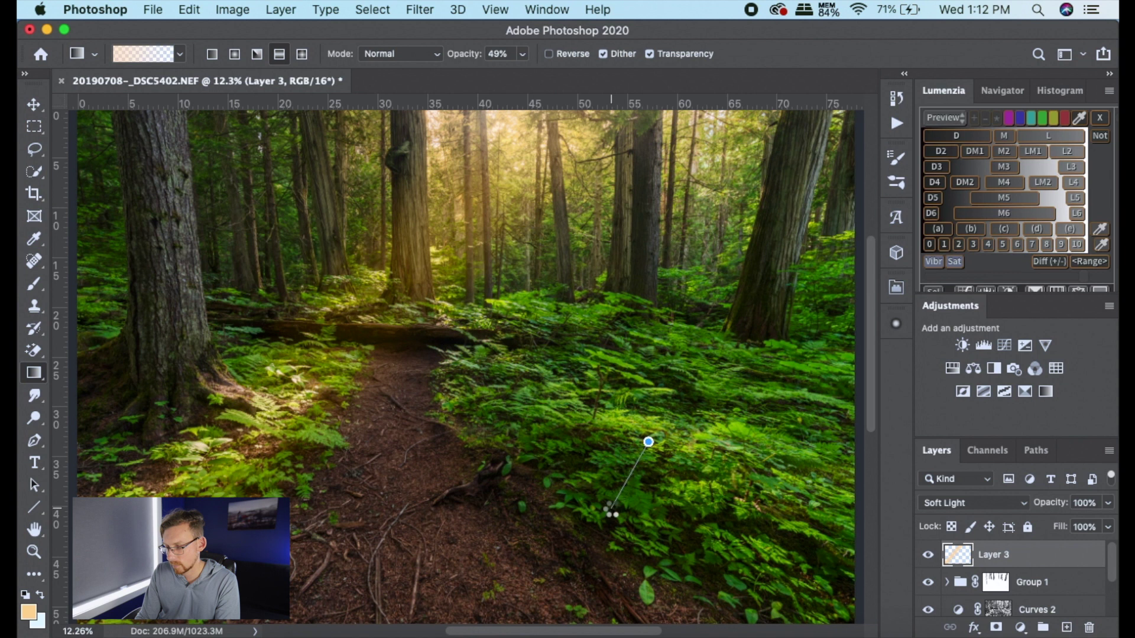
{"action": "mouse_move", "coordinate": [656, 450]}
{"action": "left_mouse_down"}
{"action": "mouse_move", "coordinate": [608, 499]}
{"action": "mouse_move", "coordinate": [628, 584]}
{"action": "left_mouse_up"}
{"action": "left_click_drag", "start_coordinate": [660, 460], "coordinate": [624, 522]}
{"action": "left_click_drag", "start_coordinate": [671, 439], "coordinate": [697, 401]}
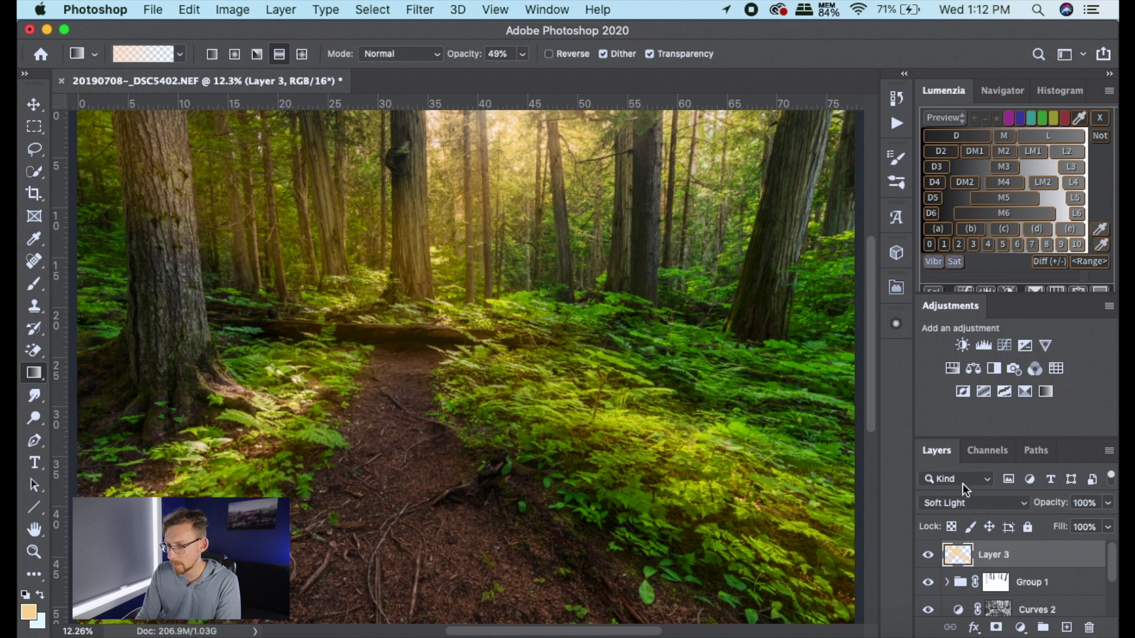
Hide Layer 3, preview Lumenzia's LM1 mask, apply it as Layer 3's layer mask, and show the layer again.
{"action": "left_click", "coordinate": [930, 555]}
{"action": "left_click", "coordinate": [1030, 153]}
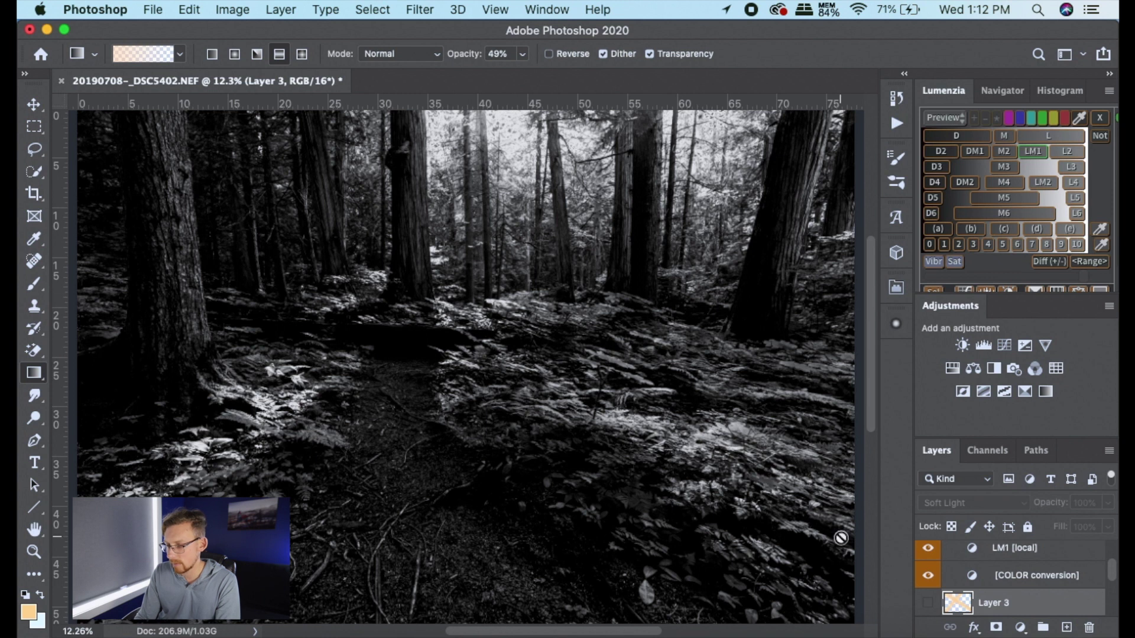
{"action": "left_click", "coordinate": [931, 289]}
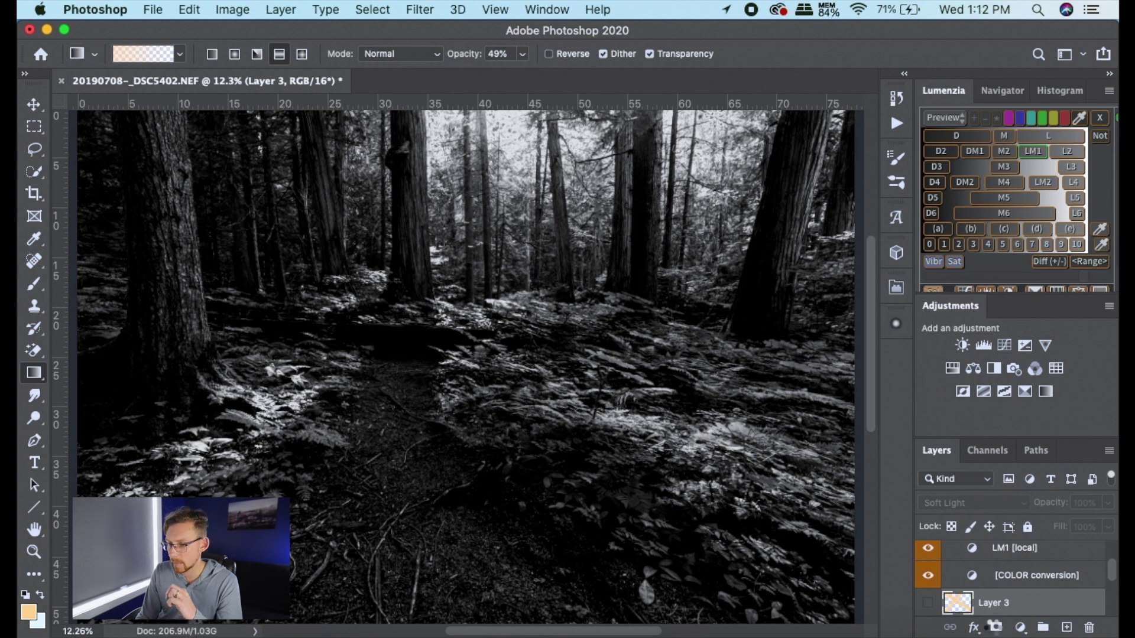
{"action": "left_click", "coordinate": [997, 628]}
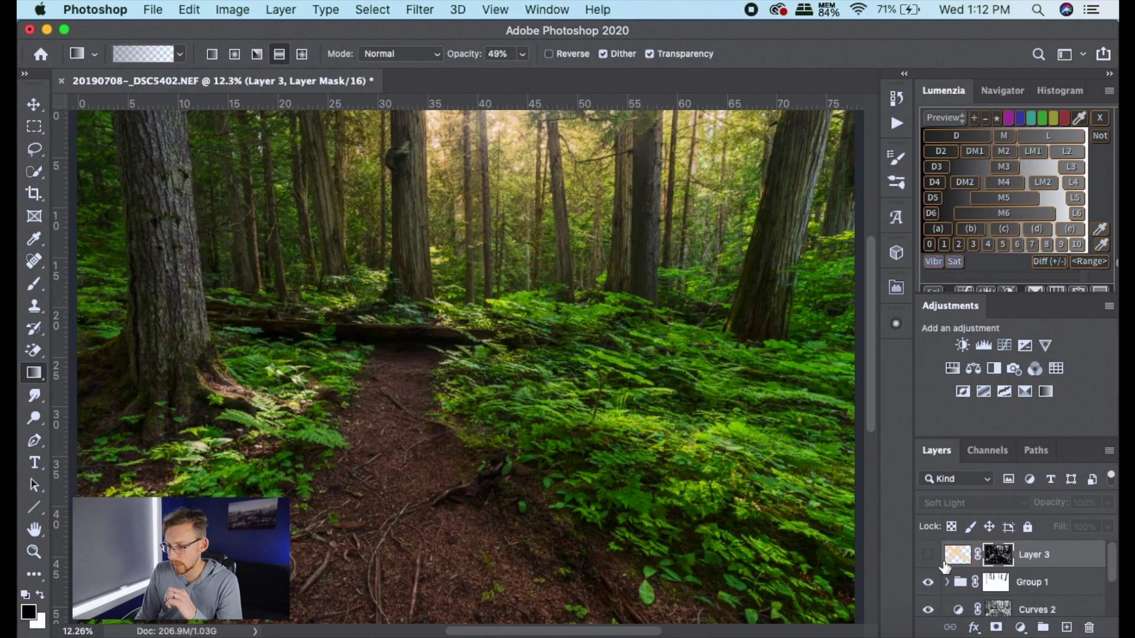
{"action": "left_click", "coordinate": [928, 557]}
Compare the image with Layer 3 hidden and shown, and inspect its luminosity mask on its own.
{"action": "left_click", "coordinate": [929, 557]}
{"action": "left_click", "coordinate": [929, 557]}
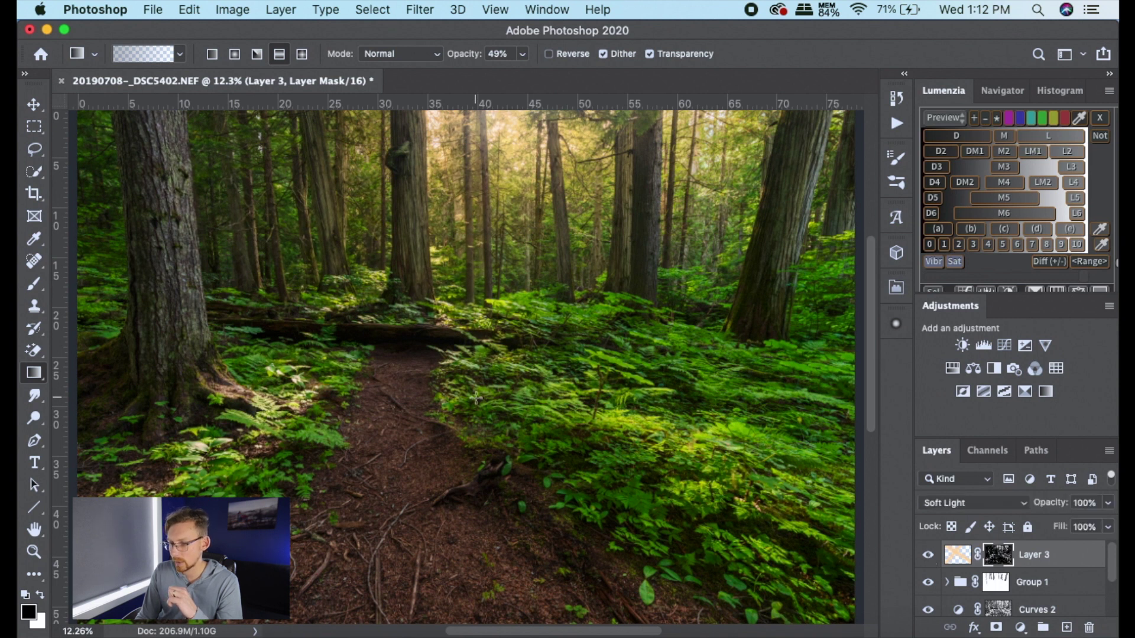
{"action": "left_click", "coordinate": [1003, 560], "text": "alt"}
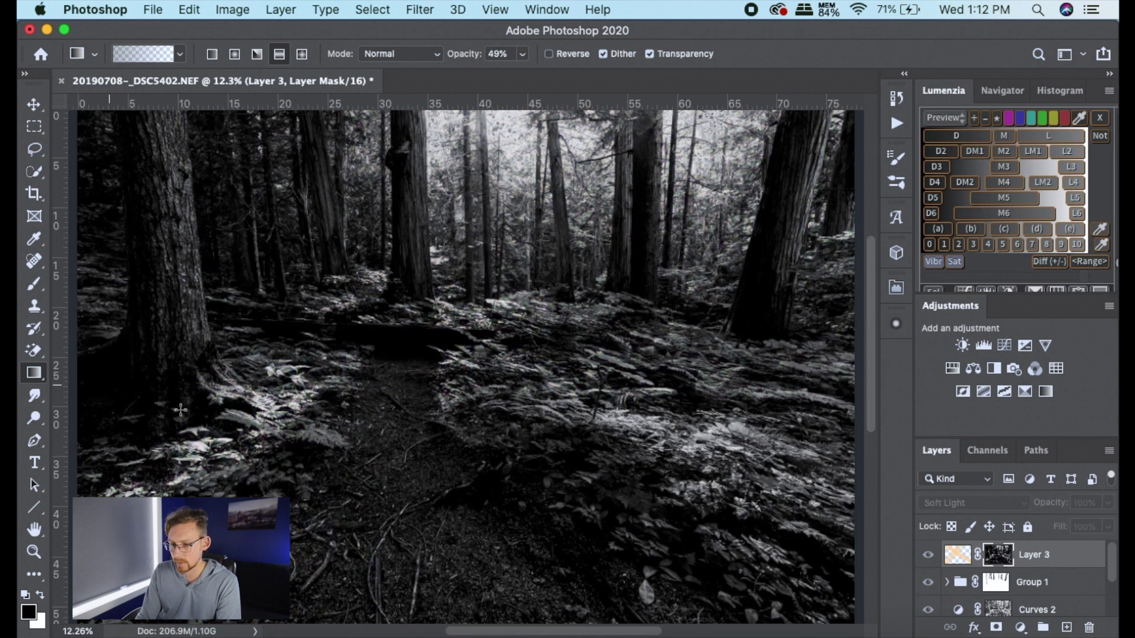
{"action": "left_click", "coordinate": [995, 555], "text": "alt"}
{"action": "left_click", "coordinate": [928, 555]}
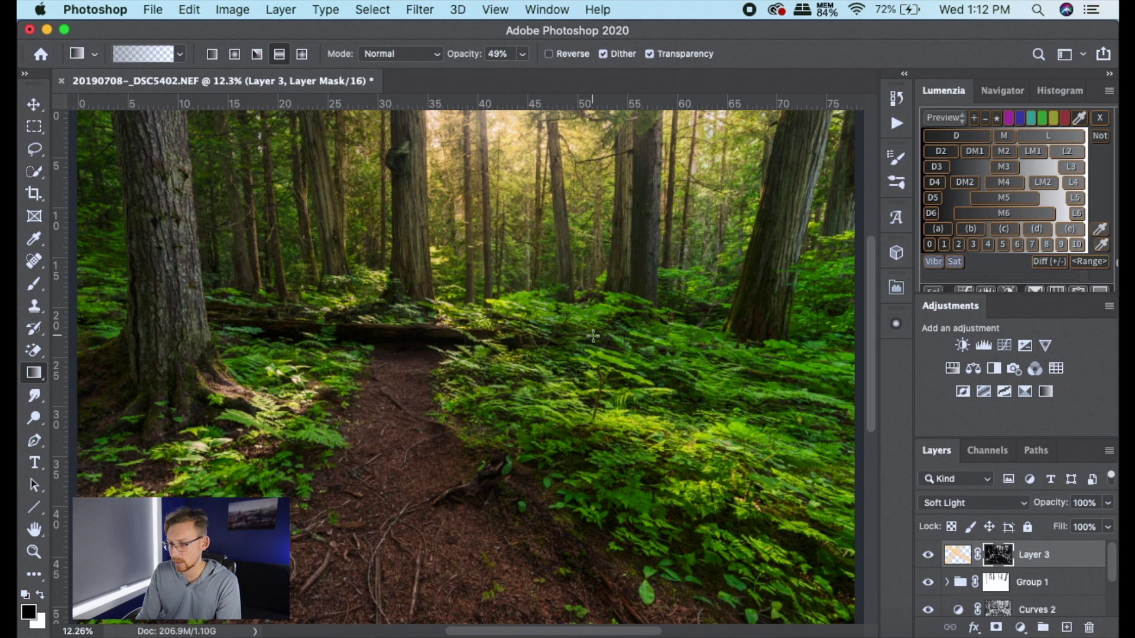
Black out the area above the ferns on Layer 3's mask with a short vertical linear gradient at 100% opacity.
{"action": "left_click", "coordinate": [995, 556], "text": "alt"}
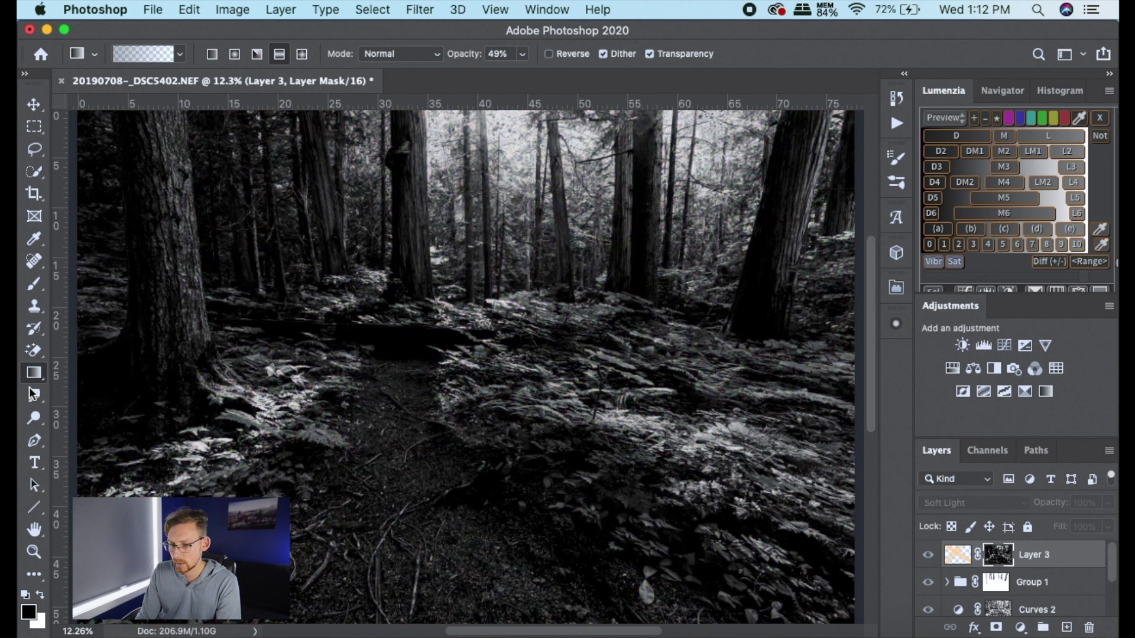
{"action": "left_click", "coordinate": [211, 54]}
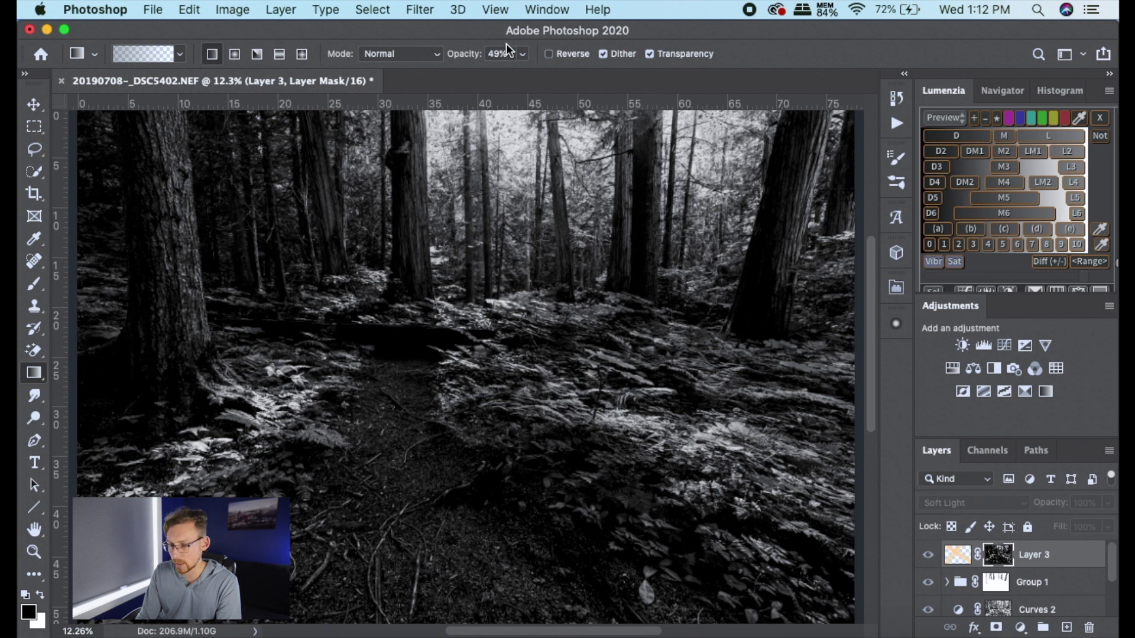
{"action": "left_click", "coordinate": [522, 55]}
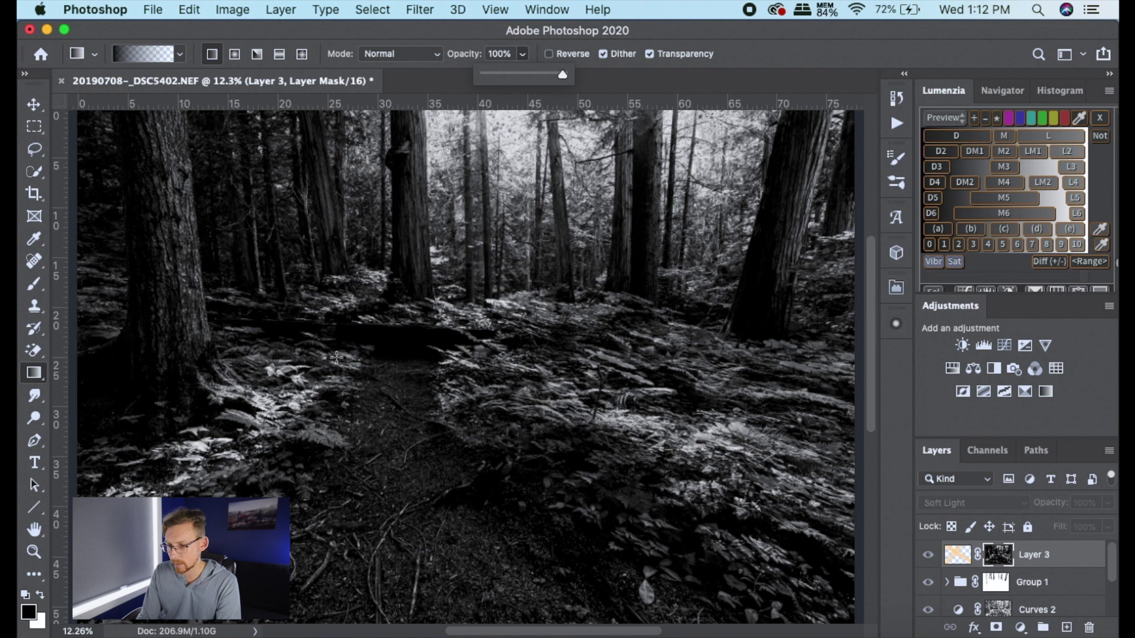
{"action": "left_click_drag", "start_coordinate": [437, 271], "coordinate": [440, 294]}
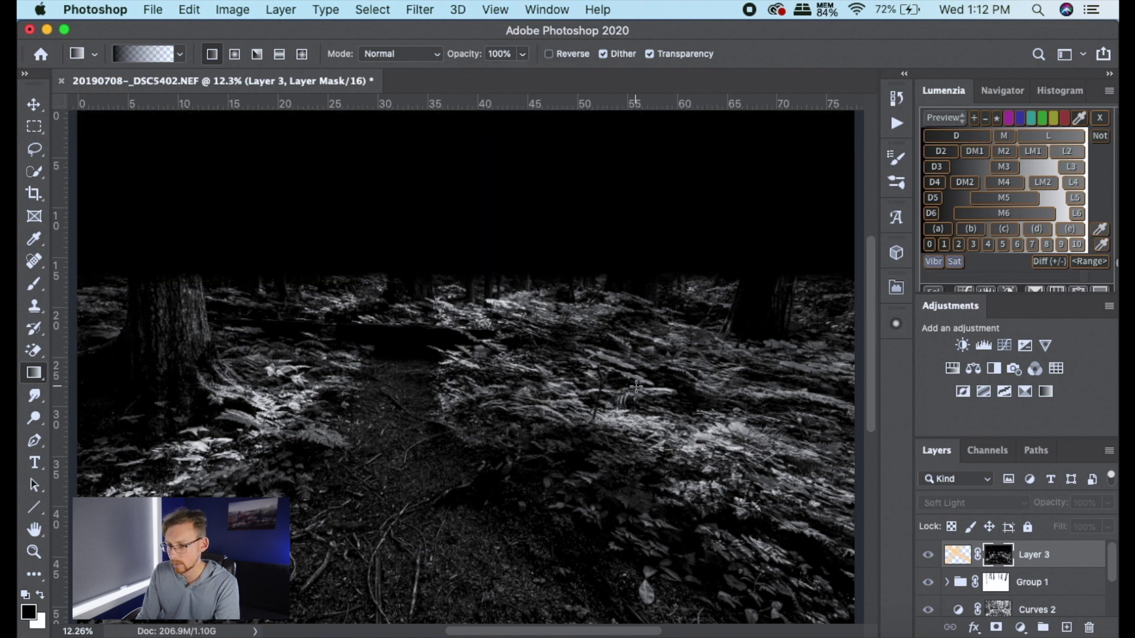
{"action": "left_click", "coordinate": [998, 558], "text": "alt"}
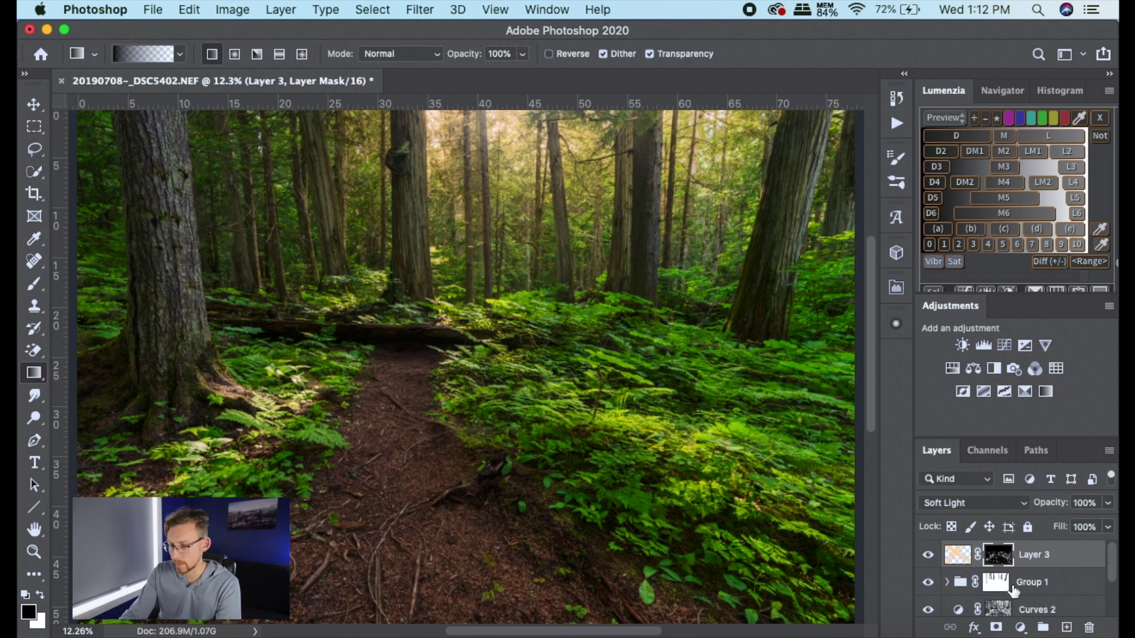
Duplicate Layer 3 with its mask and set the copy's blend mode to Overlay.
{"action": "key", "text": "super+j"}
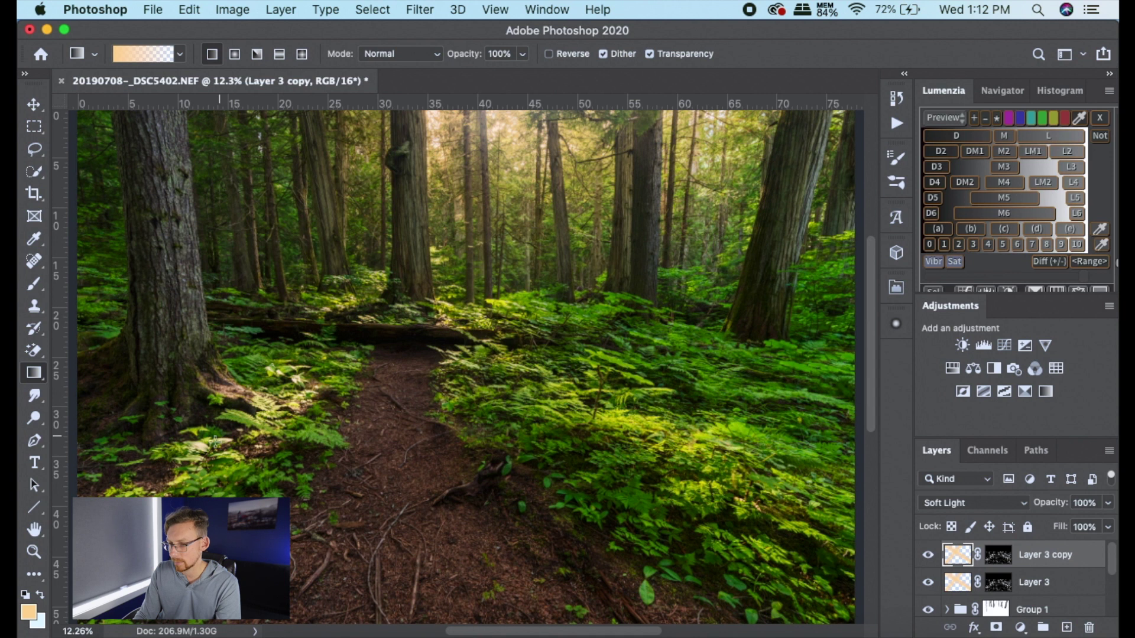
{"action": "left_click", "coordinate": [970, 503]}
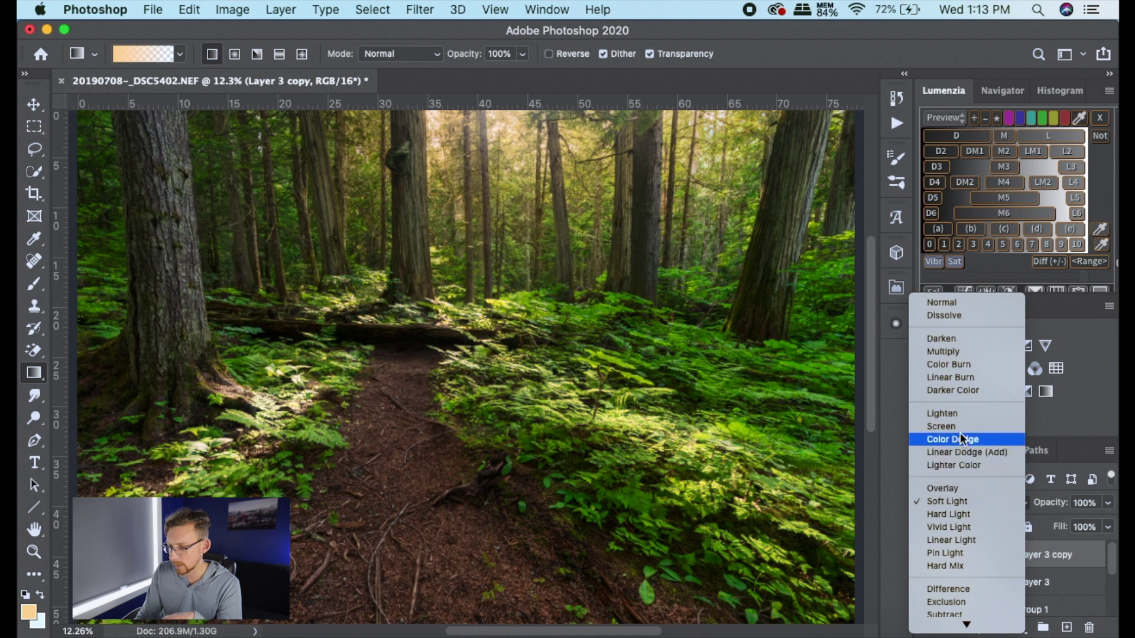
{"action": "left_click", "coordinate": [956, 490]}
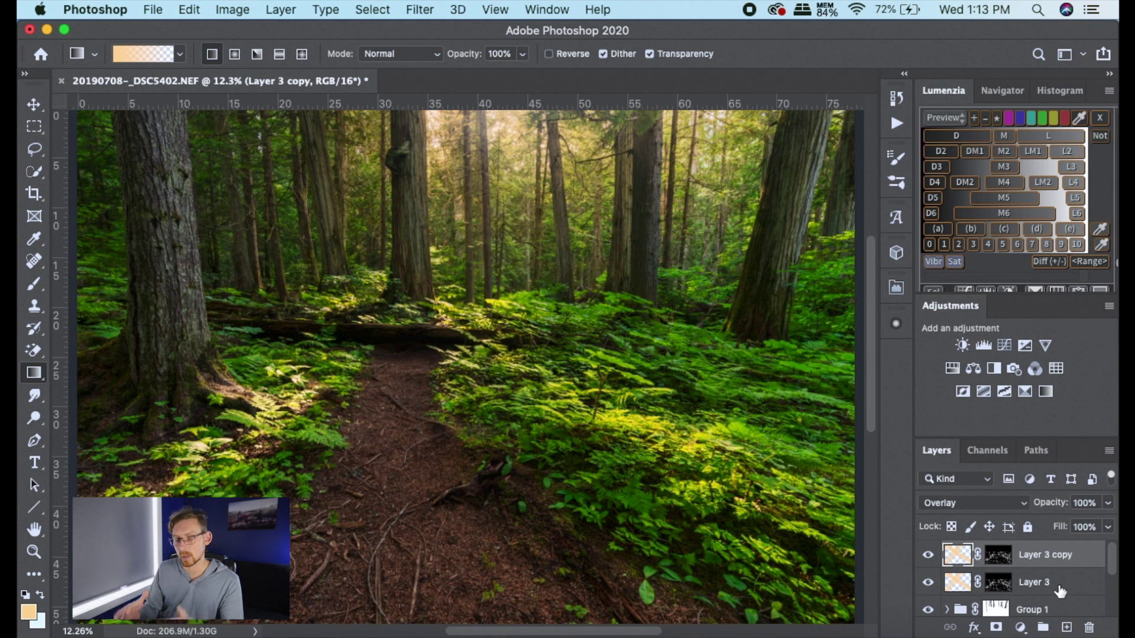
Add a Curves layer masked with Lumenzia's DM2 selection, lowering the shadows slightly and anchoring the curve near the midtones.
{"action": "left_click", "coordinate": [963, 182]}
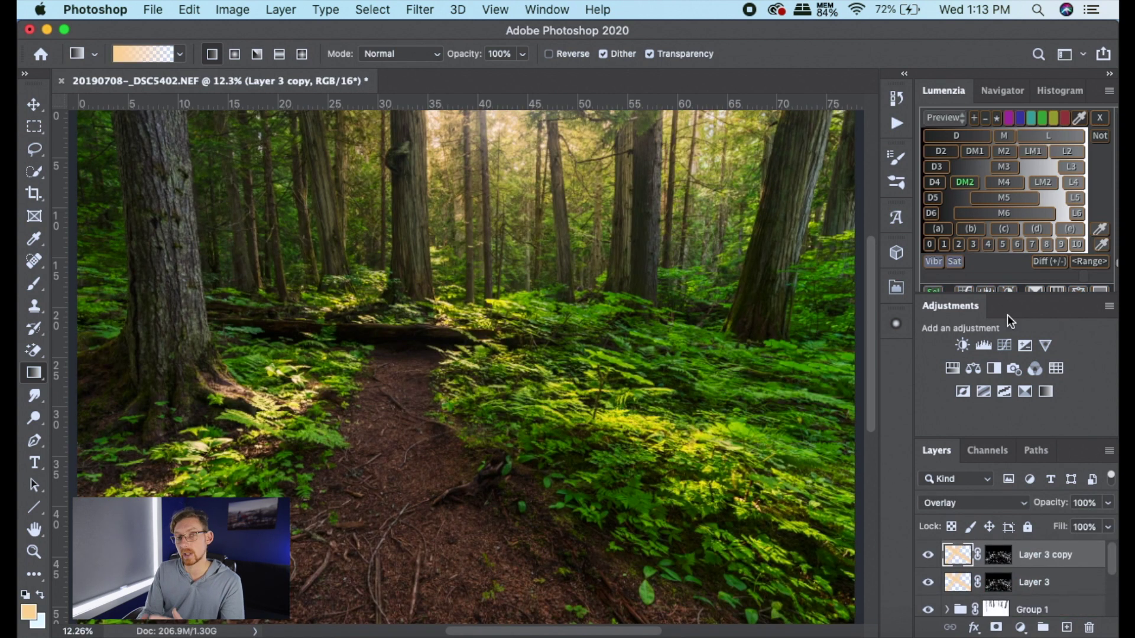
{"action": "left_click", "coordinate": [1005, 345]}
{"action": "left_click_drag", "start_coordinate": [123, 547], "coordinate": [160, 501]}
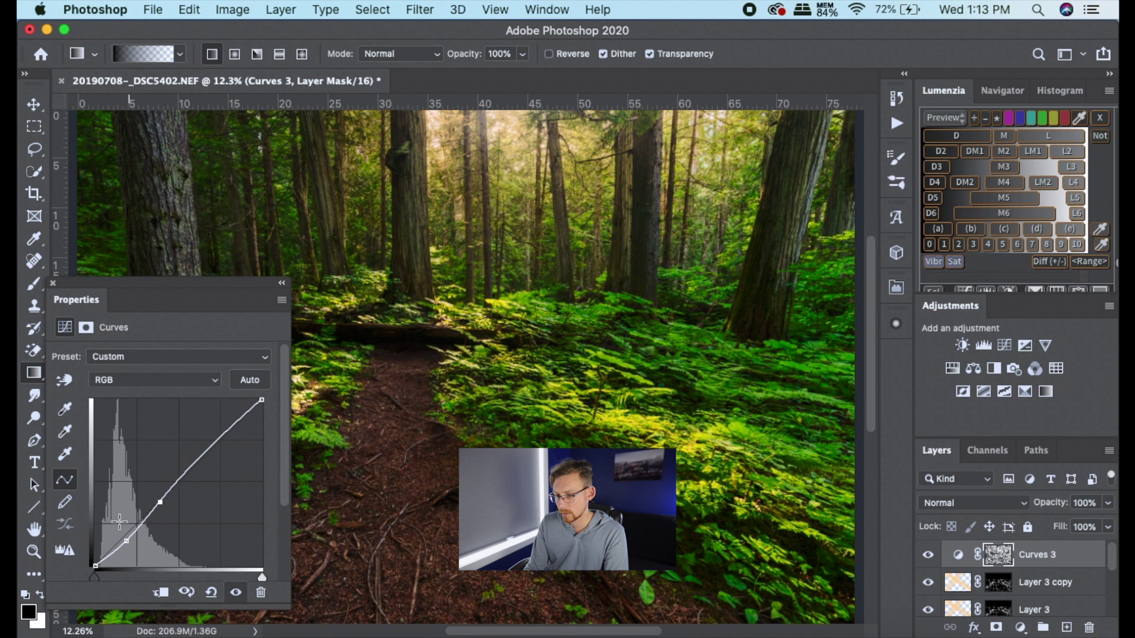
{"action": "left_click", "coordinate": [52, 286]}
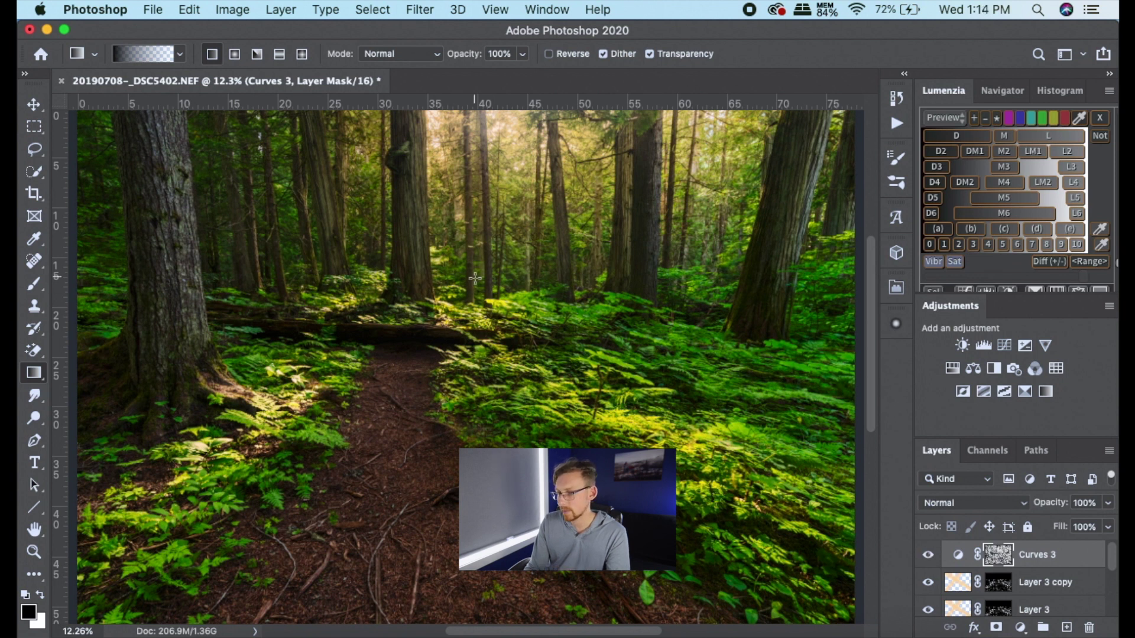
Display Curves 3's layer mask on its own and set up the Brush tool with 71% flow.
{"action": "left_click", "coordinate": [1002, 557], "text": "alt"}
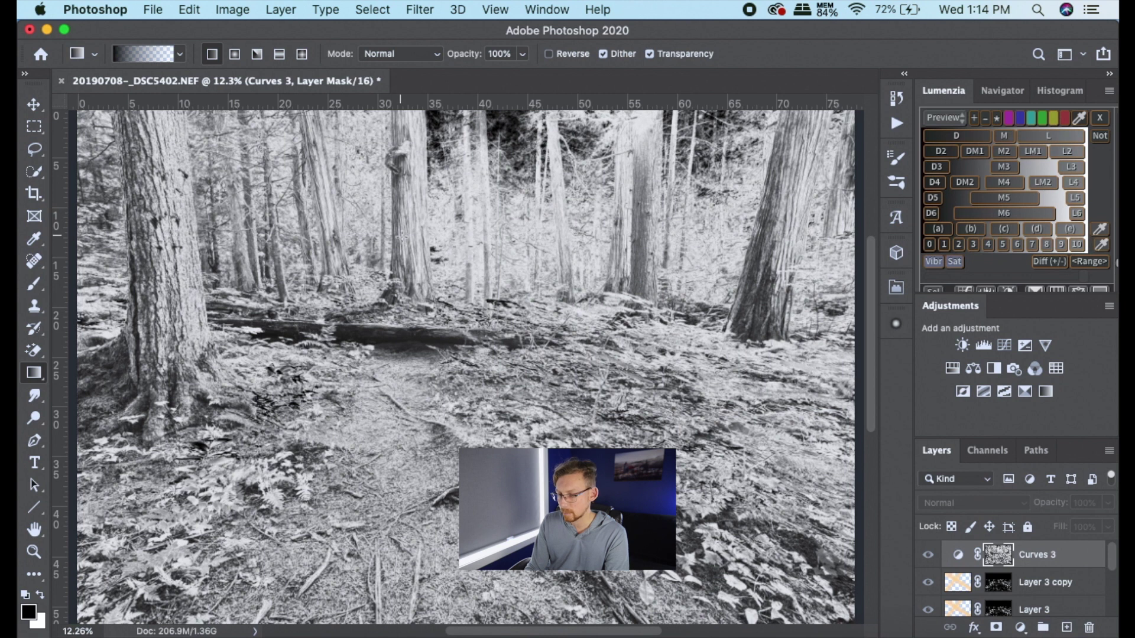
{"action": "key", "text": "bracketright"}
{"action": "key", "text": "bracketright"}
{"action": "key", "text": "bracketright"}
{"action": "key", "text": "bracketright"}
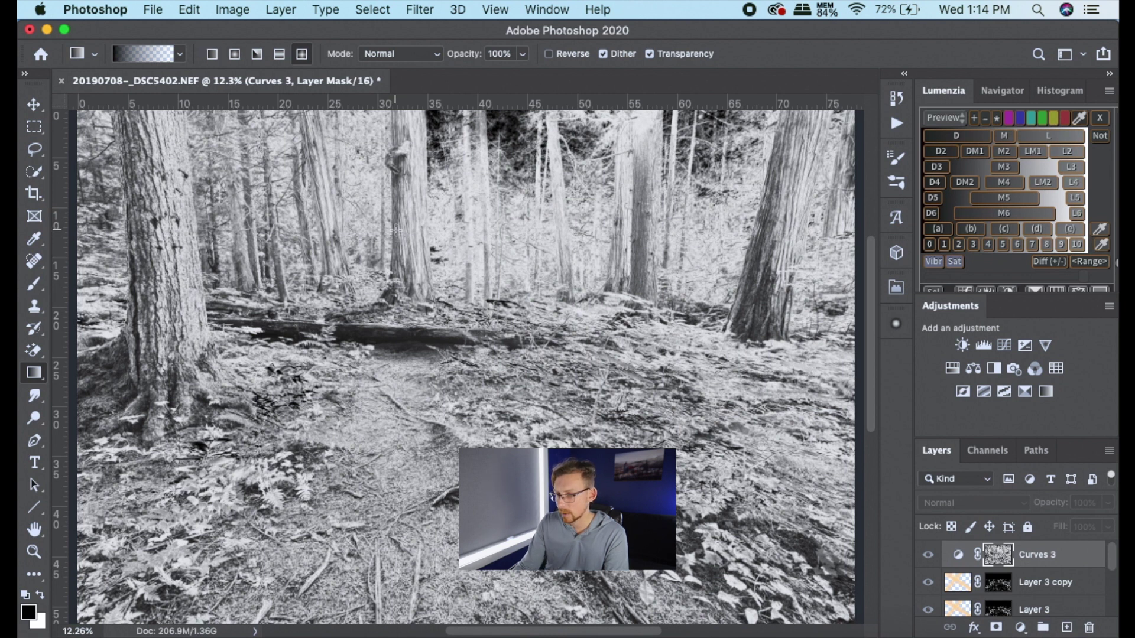
{"action": "left_click", "coordinate": [34, 284]}
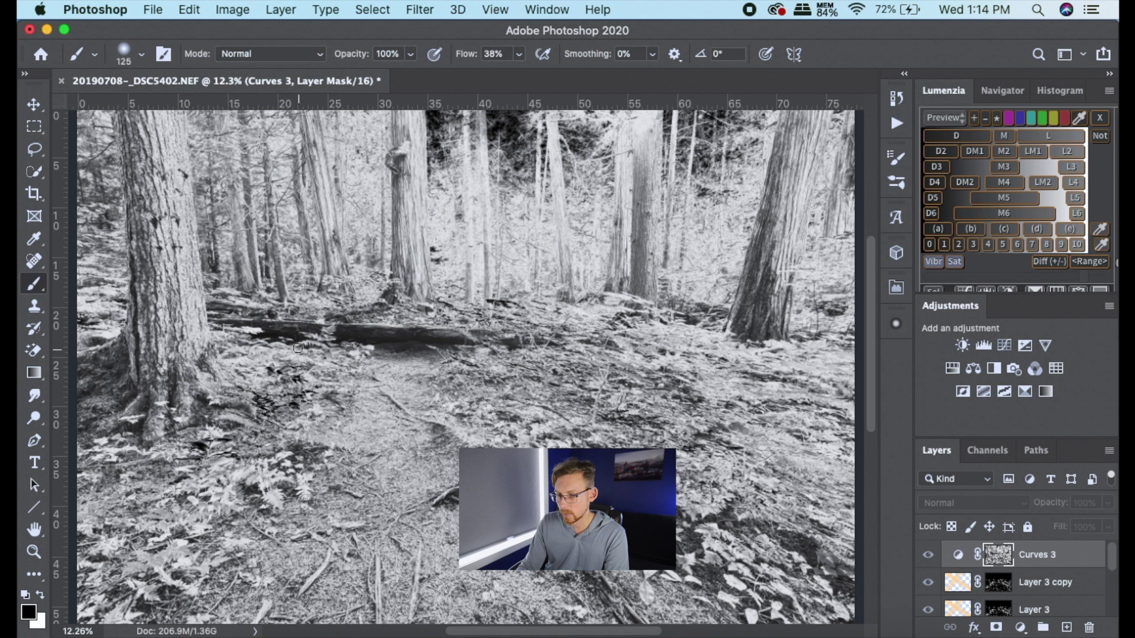
{"action": "left_click", "coordinate": [518, 54]}
{"action": "left_click_drag", "start_coordinate": [520, 71], "coordinate": [548, 72]}
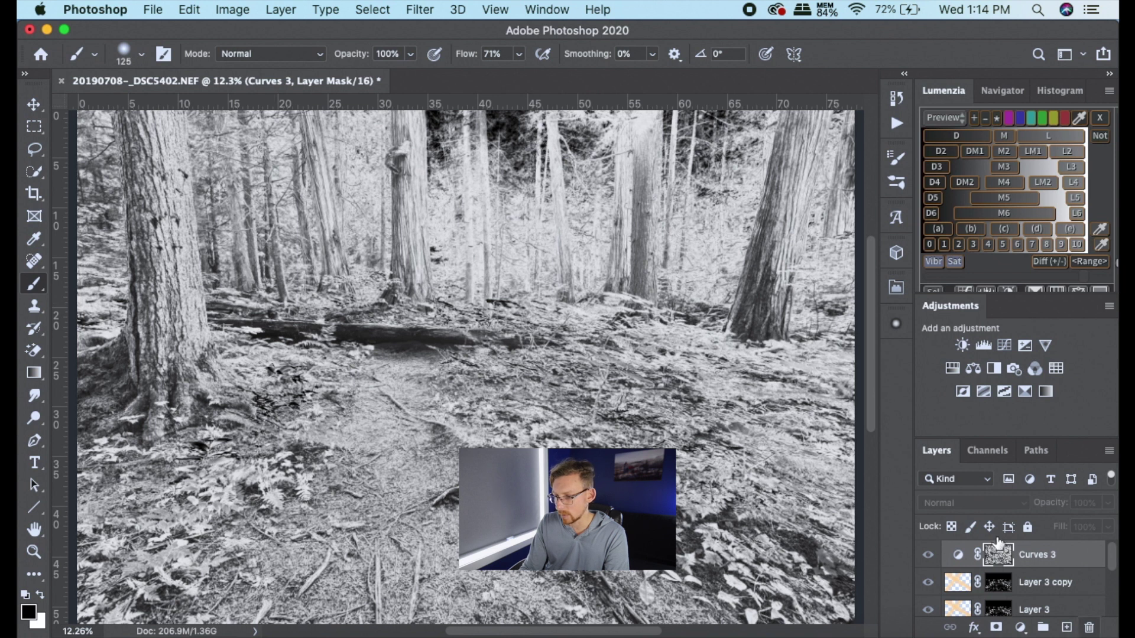
Try a black brush stroke on the mask between the central tree trunks and return to the normal image view.
{"action": "left_click_drag", "start_coordinate": [440, 262], "coordinate": [438, 184]}
{"action": "key", "text": "super+z"}
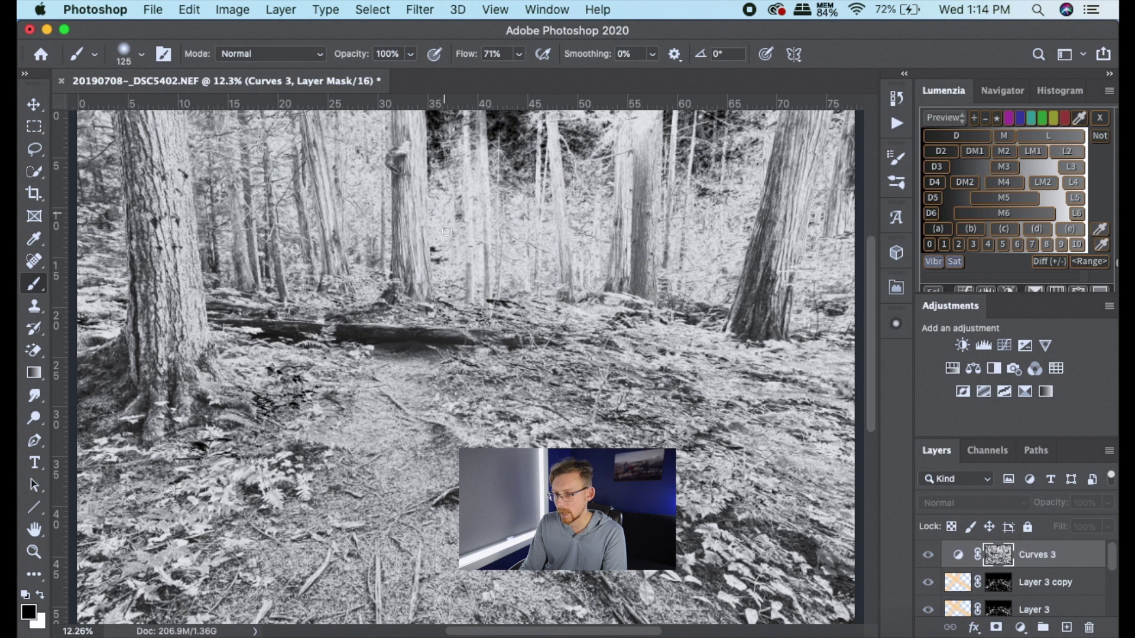
{"action": "left_click", "coordinate": [998, 554], "text": "alt"}
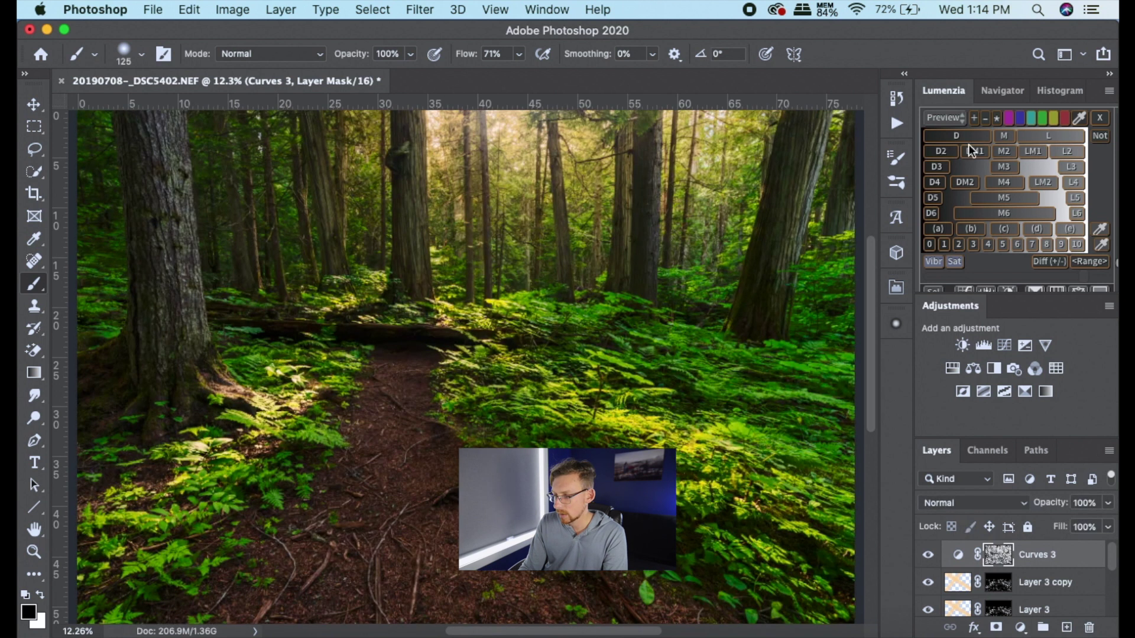
Load Lumenzia's M4 mask as a selection and paint black through it over the background trees on Curves 3's mask with a 500 px brush.
{"action": "left_click", "coordinate": [1005, 184]}
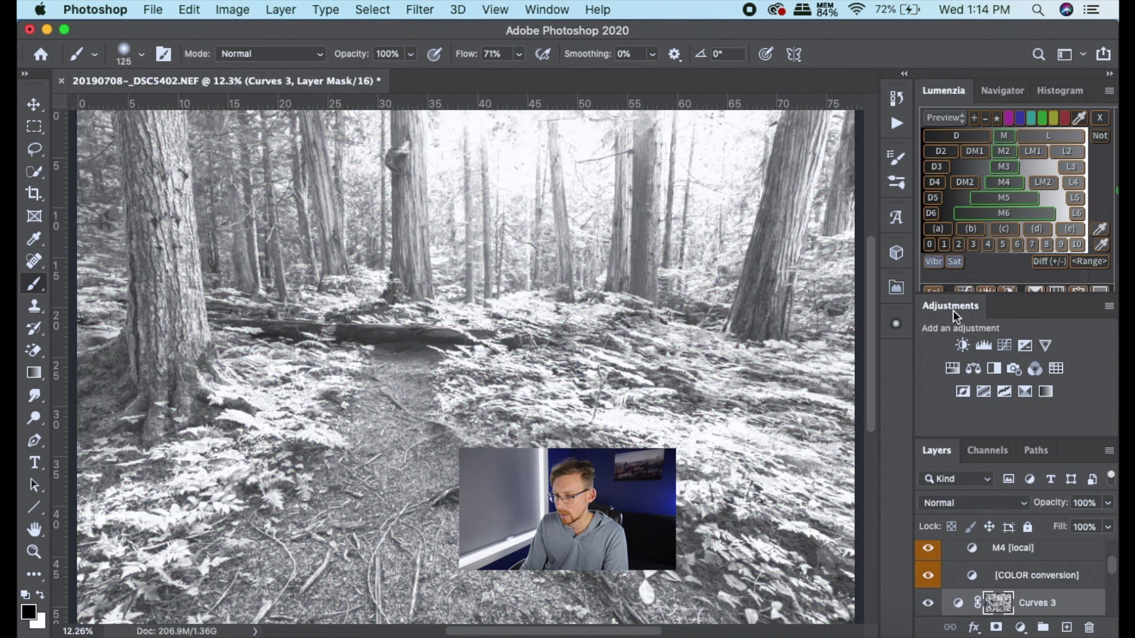
{"action": "left_click", "coordinate": [929, 289]}
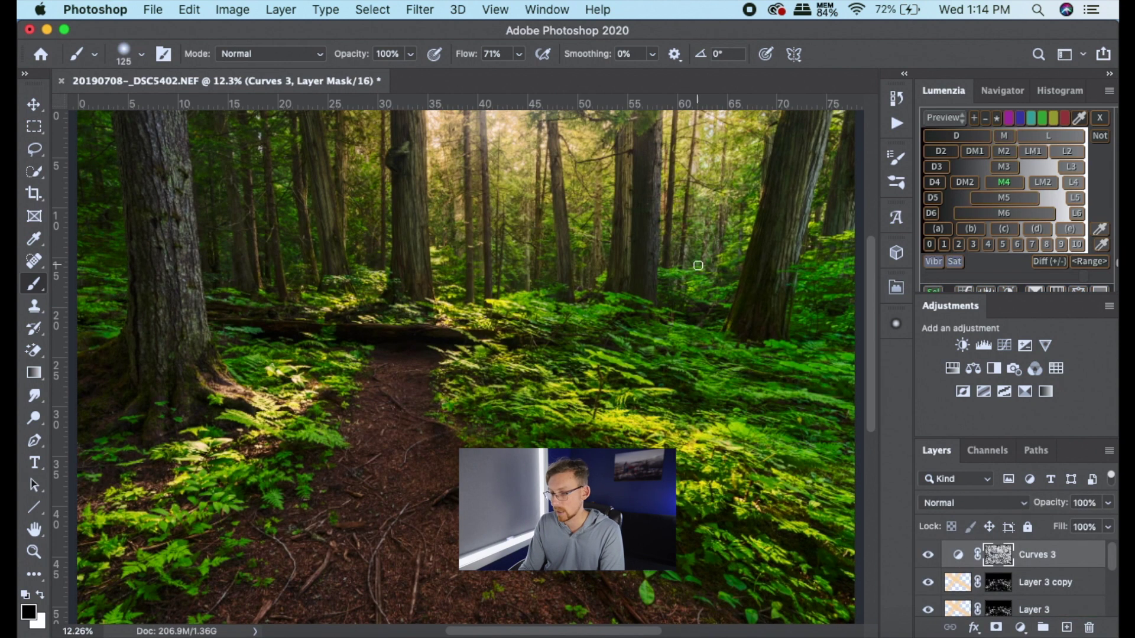
{"action": "key", "text": "bracketright"}
{"action": "key", "text": "bracketright"}
{"action": "key", "text": "bracketright"}
{"action": "key", "text": "bracketright"}
{"action": "key", "text": "bracketright"}
{"action": "key", "text": "bracketright"}
{"action": "key", "text": "bracketright"}
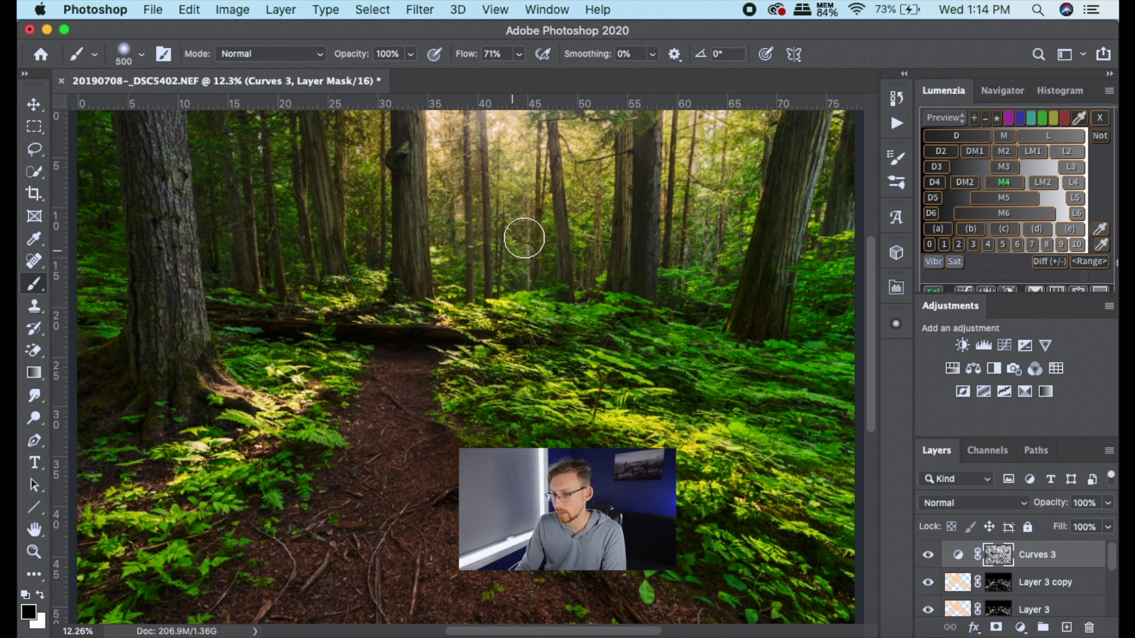
{"action": "mouse_move", "coordinate": [606, 208]}
{"action": "left_mouse_down"}
{"action": "mouse_move", "coordinate": [609, 196]}
{"action": "mouse_move", "coordinate": [663, 204]}
{"action": "left_mouse_up"}
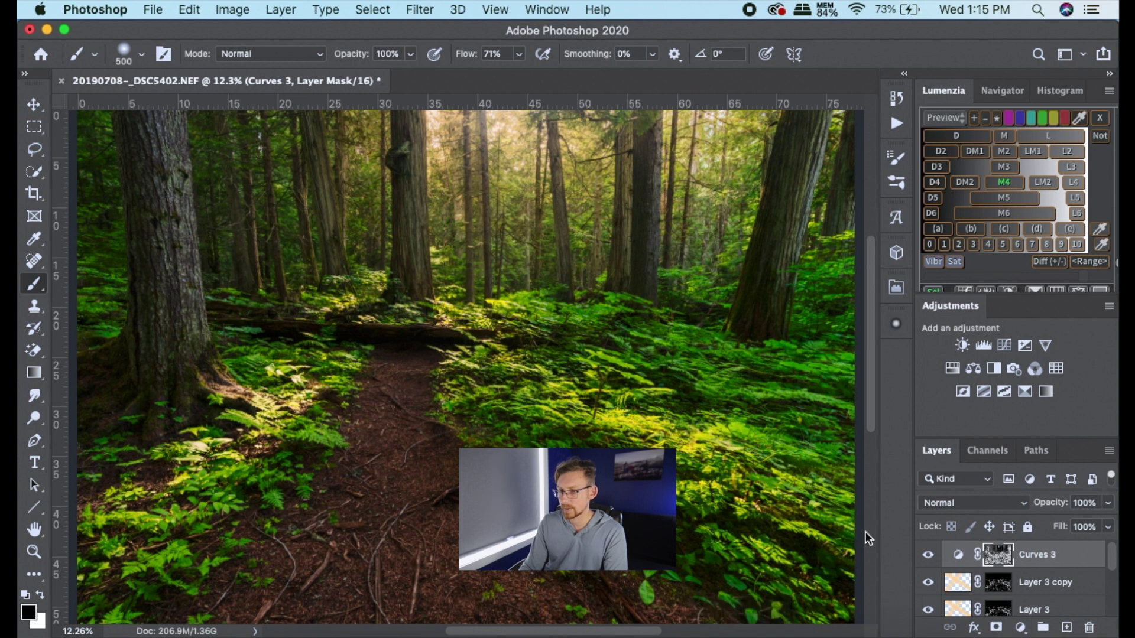
Compare the image with Curves 3 hidden and shown, then set the layer's opacity to 84% and clear the selection.
{"action": "left_click", "coordinate": [927, 554]}
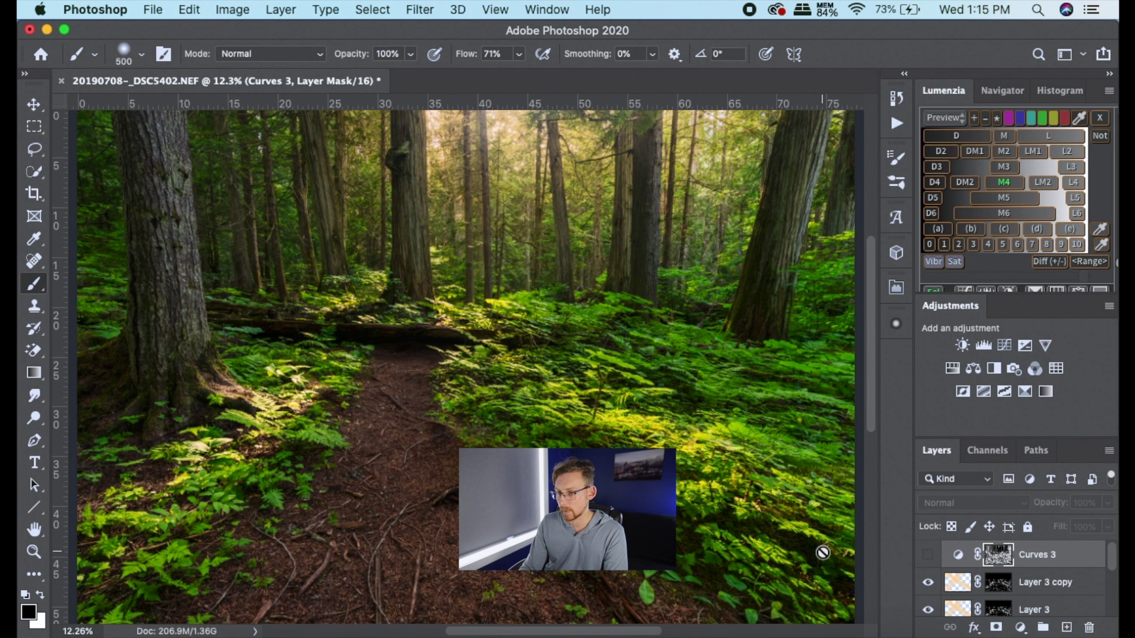
{"action": "left_click", "coordinate": [928, 554]}
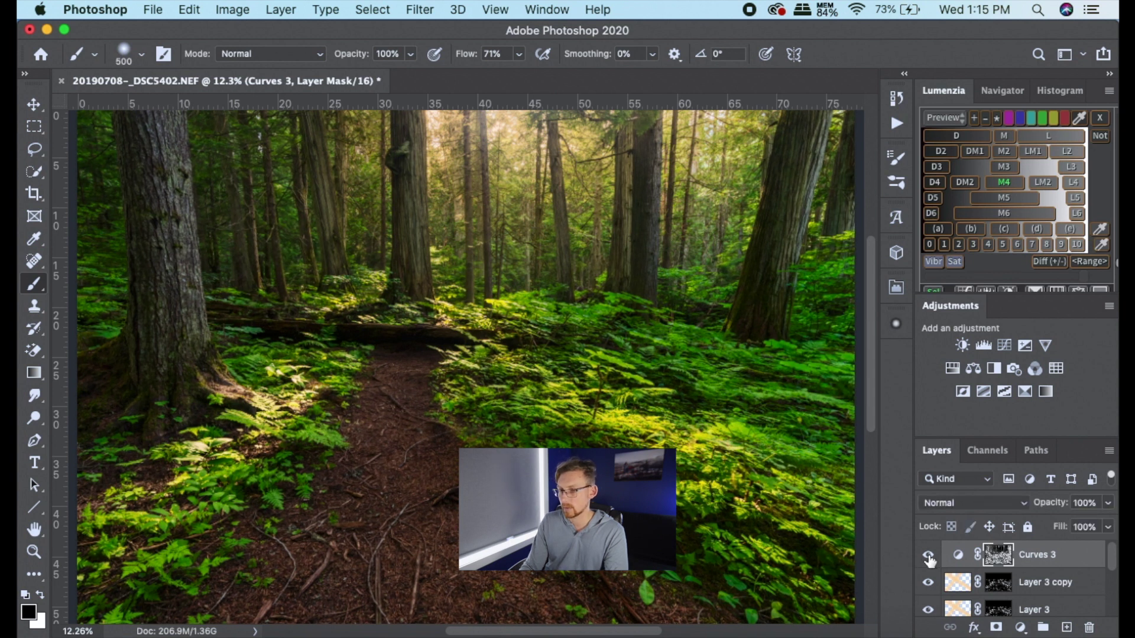
{"action": "left_click", "coordinate": [1107, 503]}
{"action": "left_click_drag", "start_coordinate": [1104, 522], "coordinate": [1099, 525]}
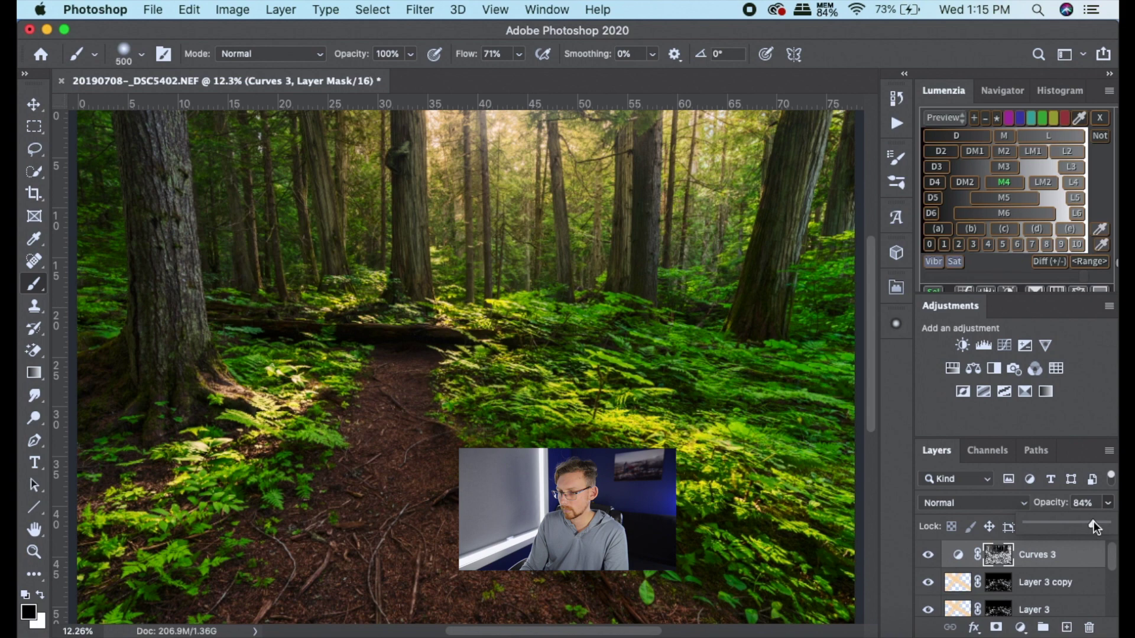
{"action": "key", "text": "super+d"}
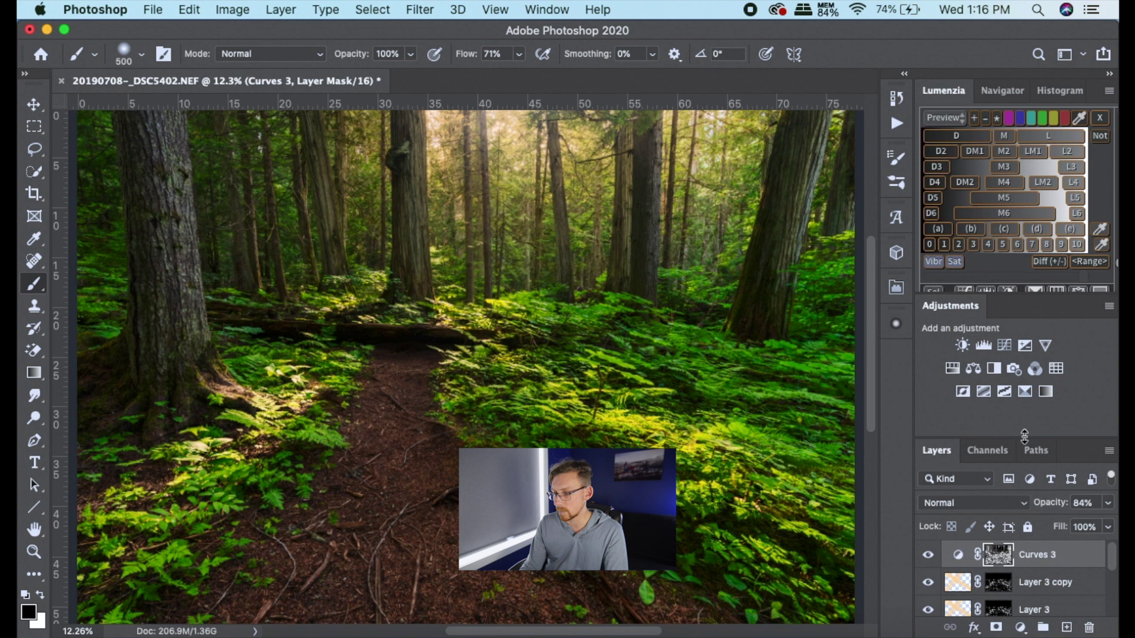
Add a Color Balance adjustment layer and shift its highlights toward yellow with a Yellow–Blue value of -6.
{"action": "left_click", "coordinate": [972, 369]}
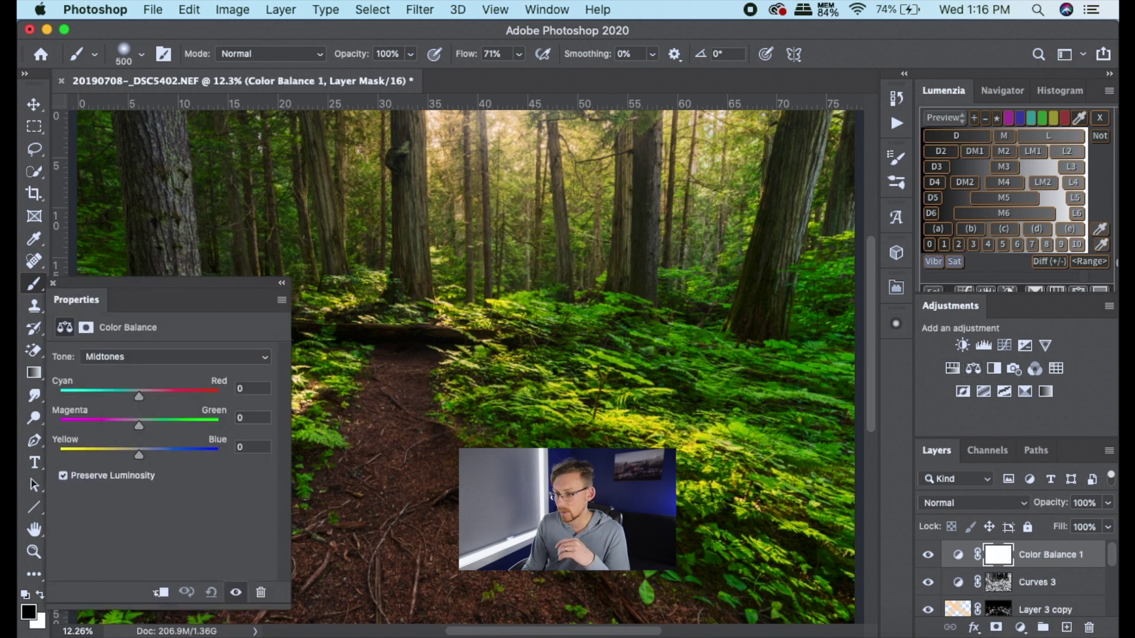
{"action": "left_click", "coordinate": [253, 356]}
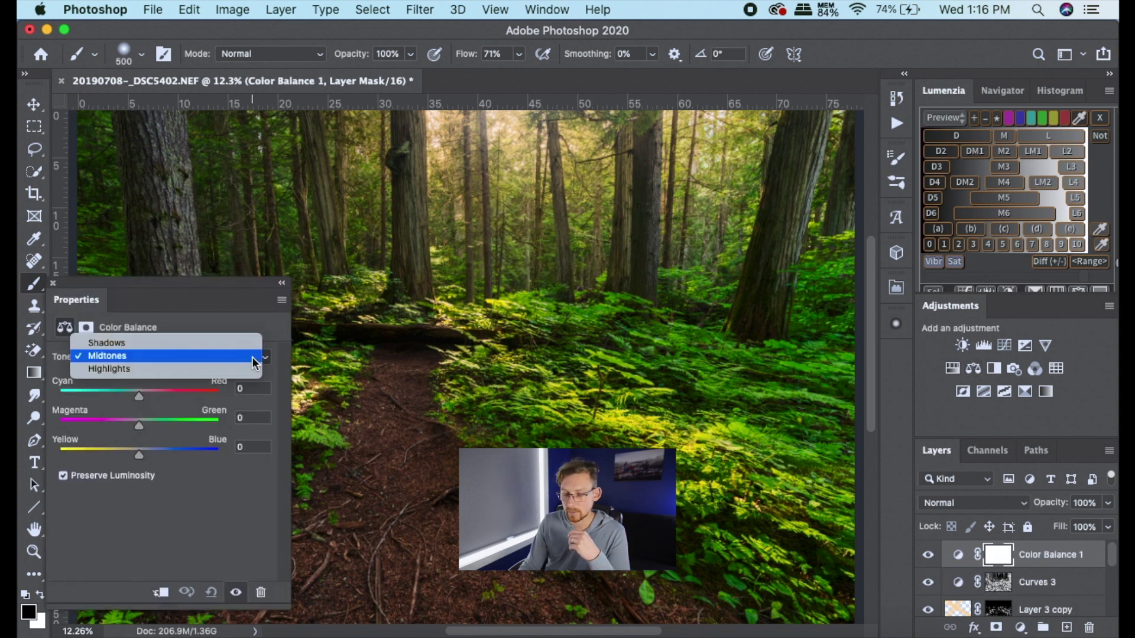
{"action": "left_click", "coordinate": [165, 364]}
{"action": "left_click_drag", "start_coordinate": [144, 454], "coordinate": [132, 453]}
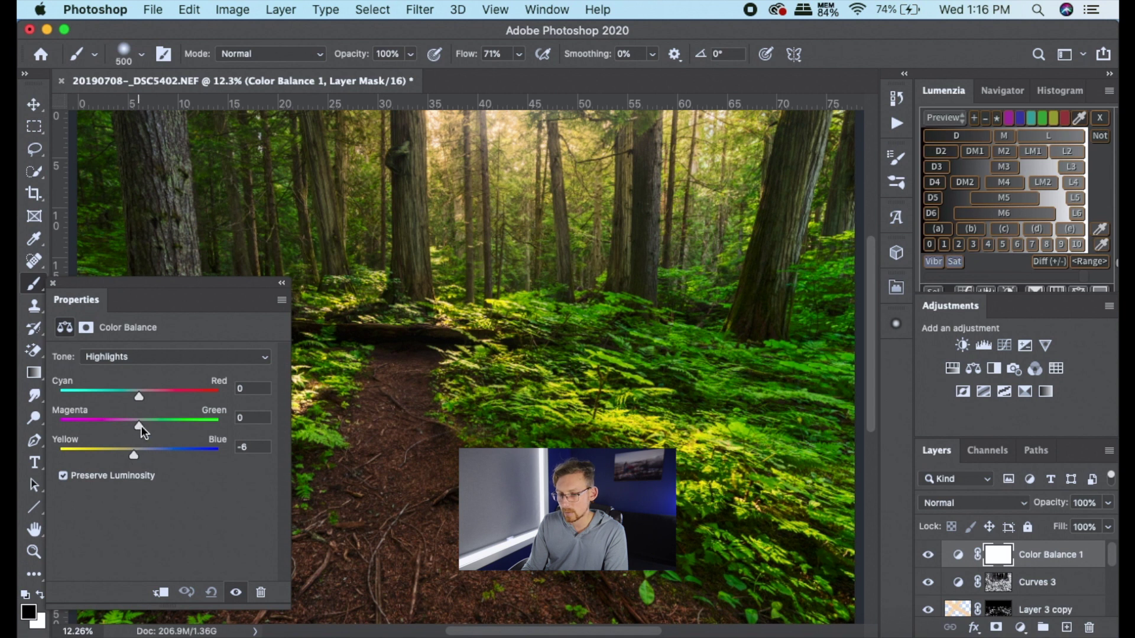
{"action": "left_click_drag", "start_coordinate": [140, 397], "coordinate": [140, 397]}
Set the Color Balance shadows to -1 Cyan–Red and +2 Yellow–Blue, and compare the image with the layer hidden and shown.
{"action": "left_click", "coordinate": [125, 357]}
{"action": "left_click", "coordinate": [106, 330]}
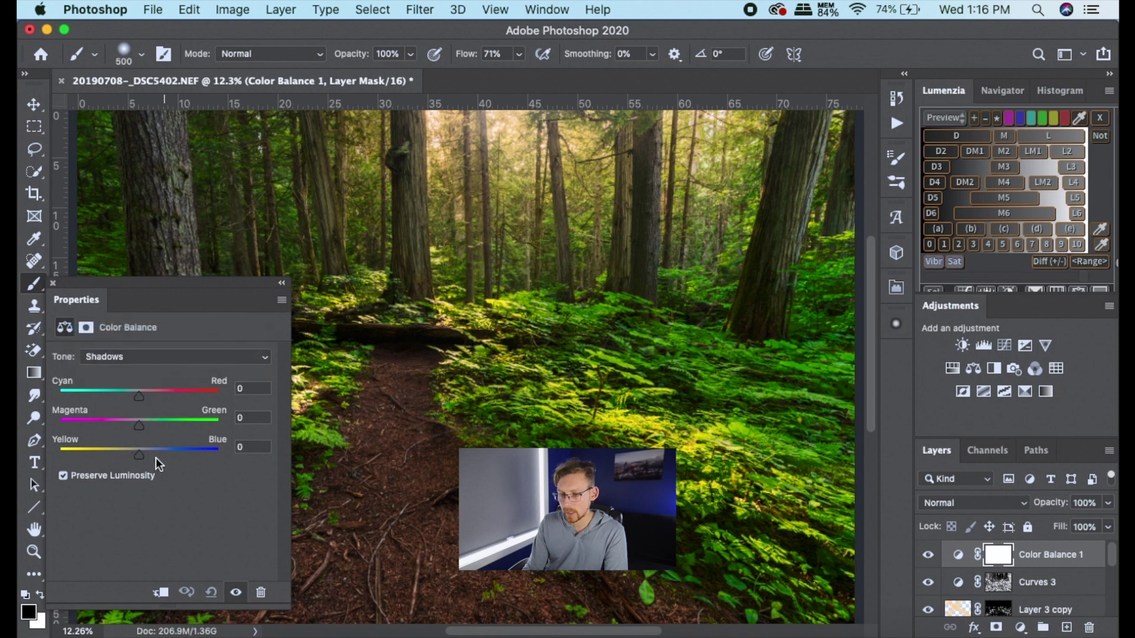
{"action": "left_click_drag", "start_coordinate": [140, 452], "coordinate": [140, 452]}
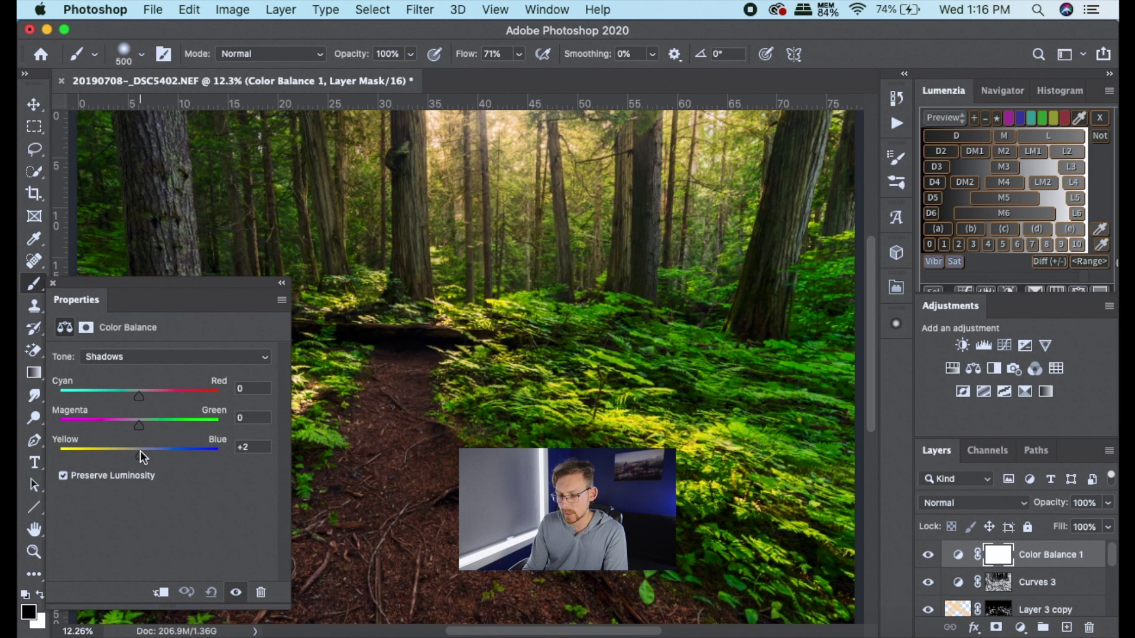
{"action": "left_click_drag", "start_coordinate": [142, 424], "coordinate": [137, 395]}
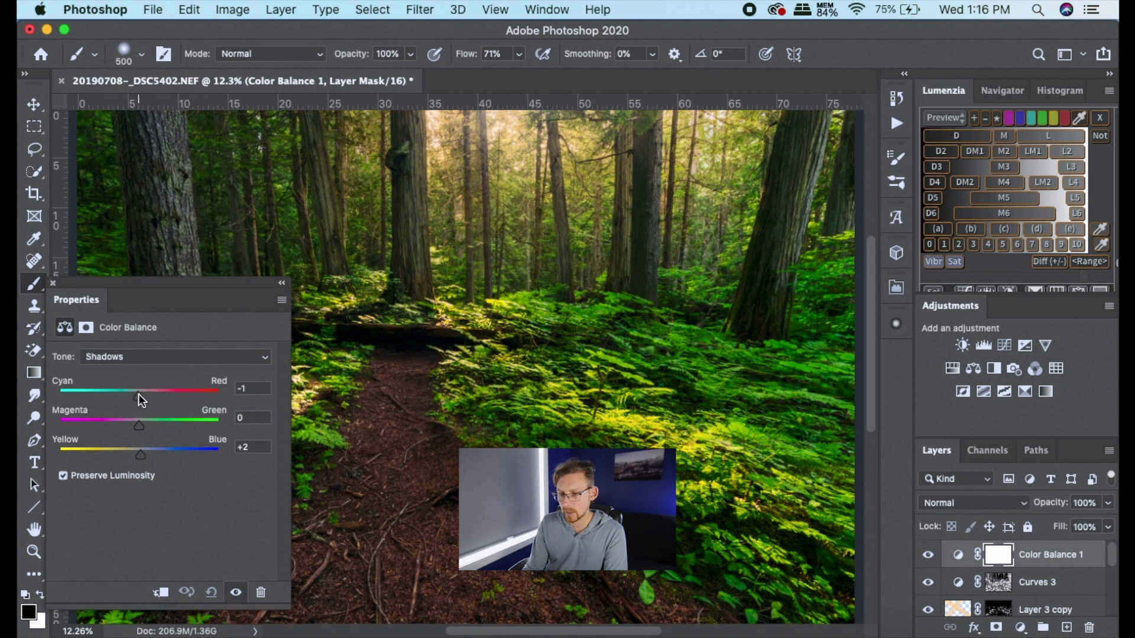
{"action": "left_click", "coordinate": [53, 283]}
{"action": "left_click", "coordinate": [929, 554]}
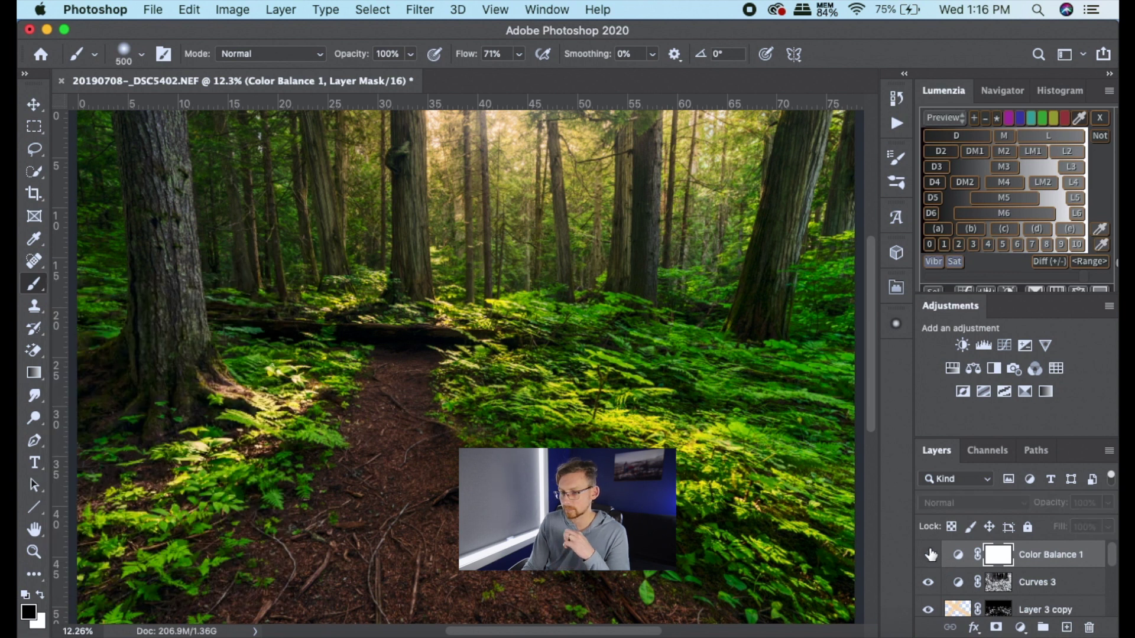
{"action": "left_click", "coordinate": [929, 555]}
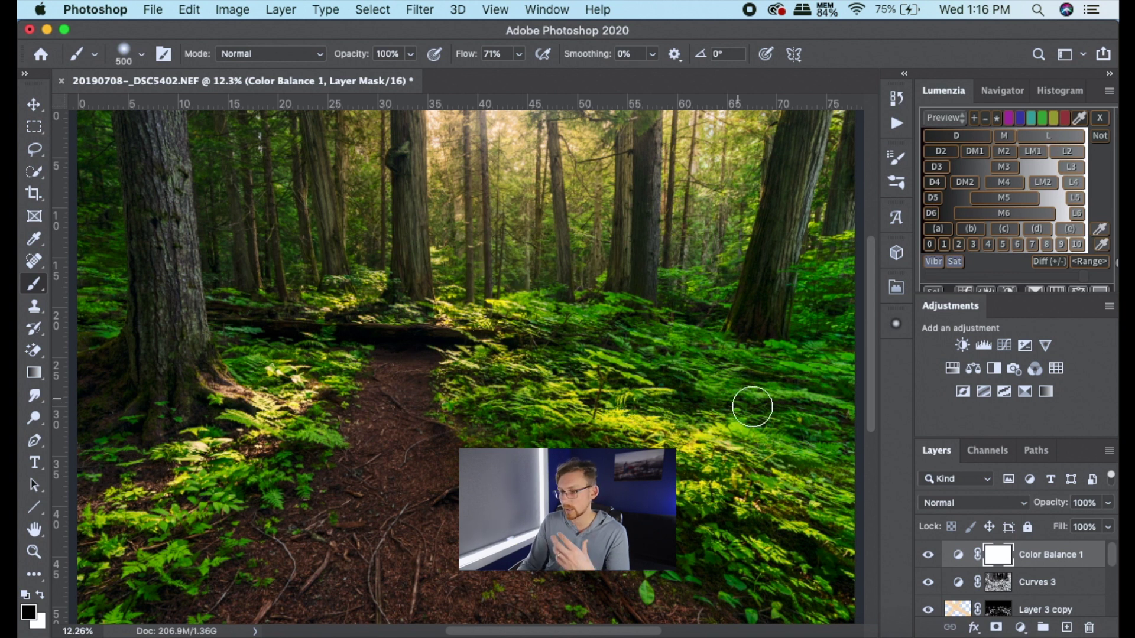
Load Lumenzia's M3 mask as a selection and add a Curves layer through it with the lower midtones raised slightly.
{"action": "left_click", "coordinate": [1005, 167]}
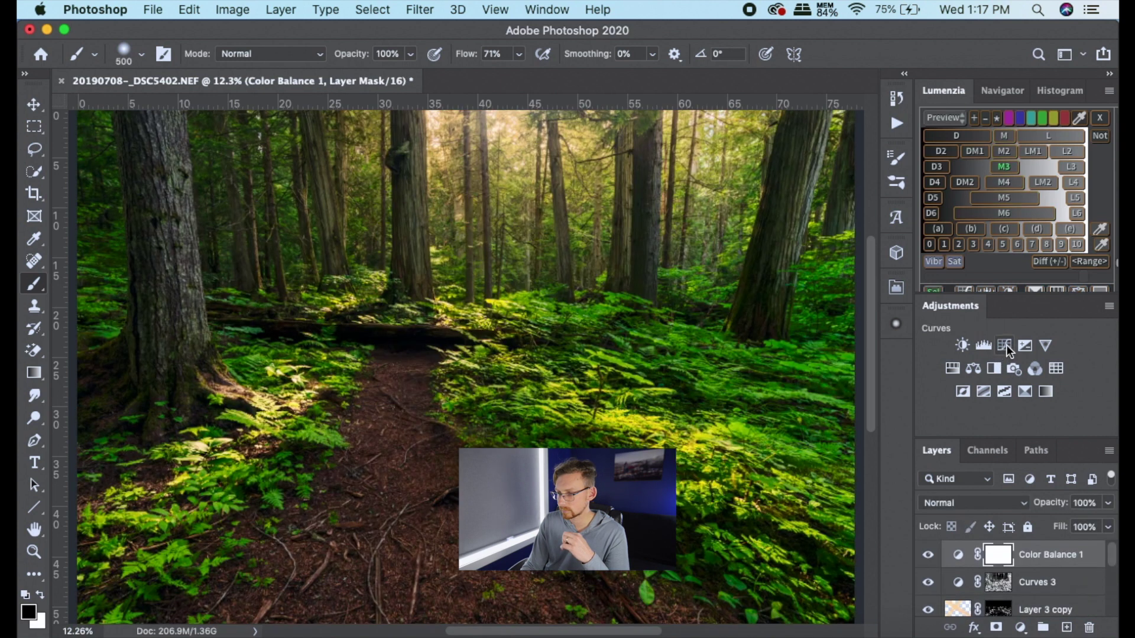
{"action": "left_click", "coordinate": [1006, 345]}
{"action": "left_click", "coordinate": [159, 496]}
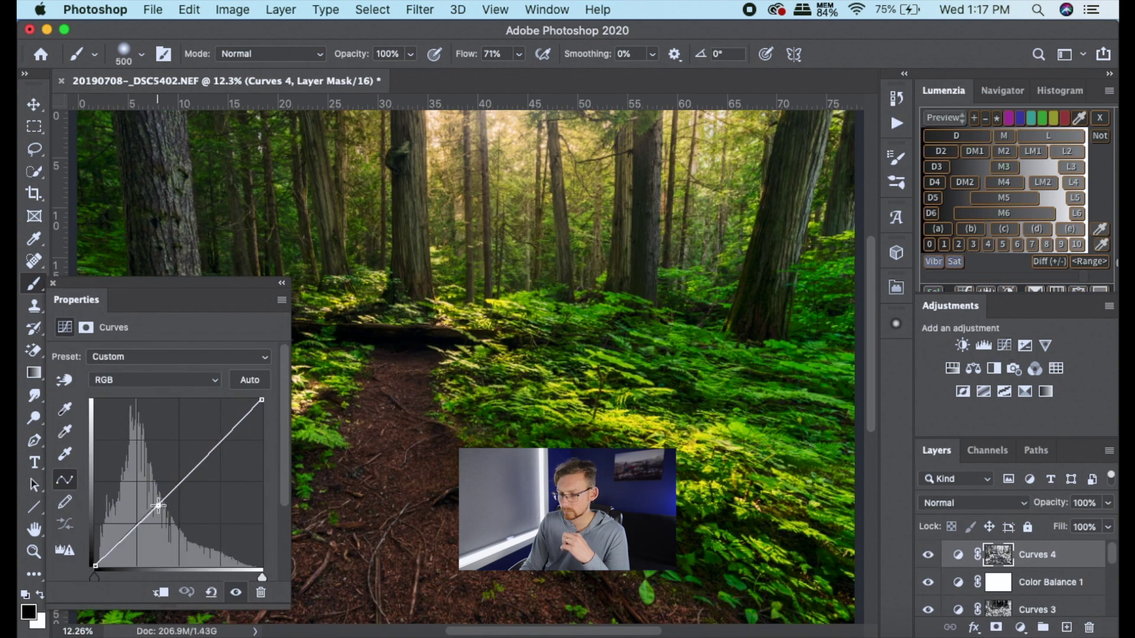
{"action": "left_click_drag", "start_coordinate": [158, 496], "coordinate": [158, 491]}
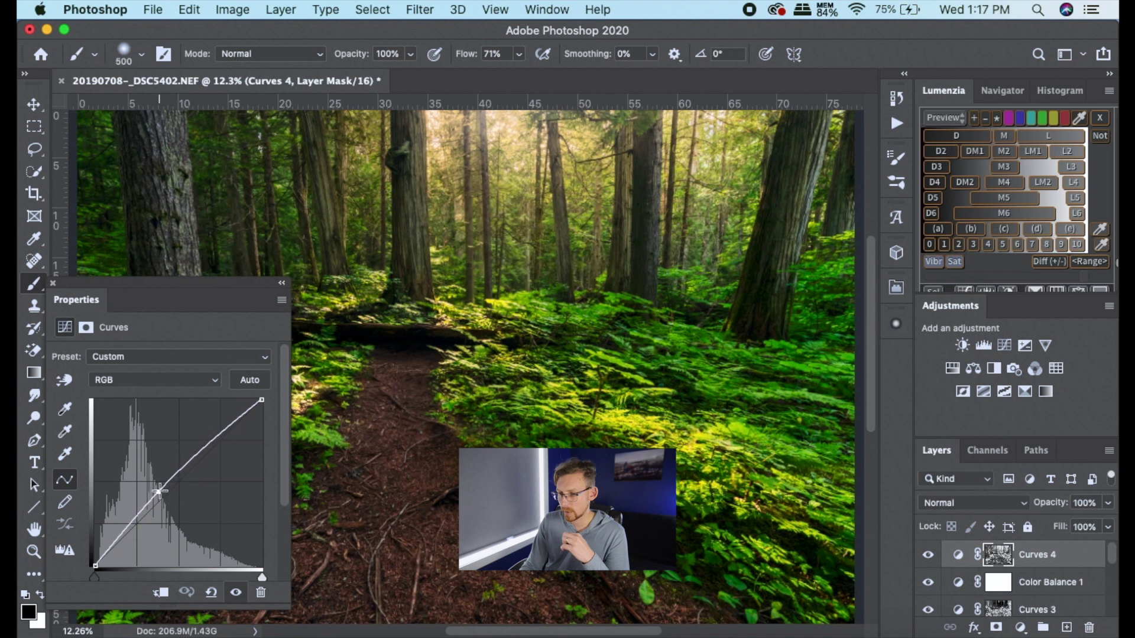
{"action": "left_click", "coordinate": [53, 283]}
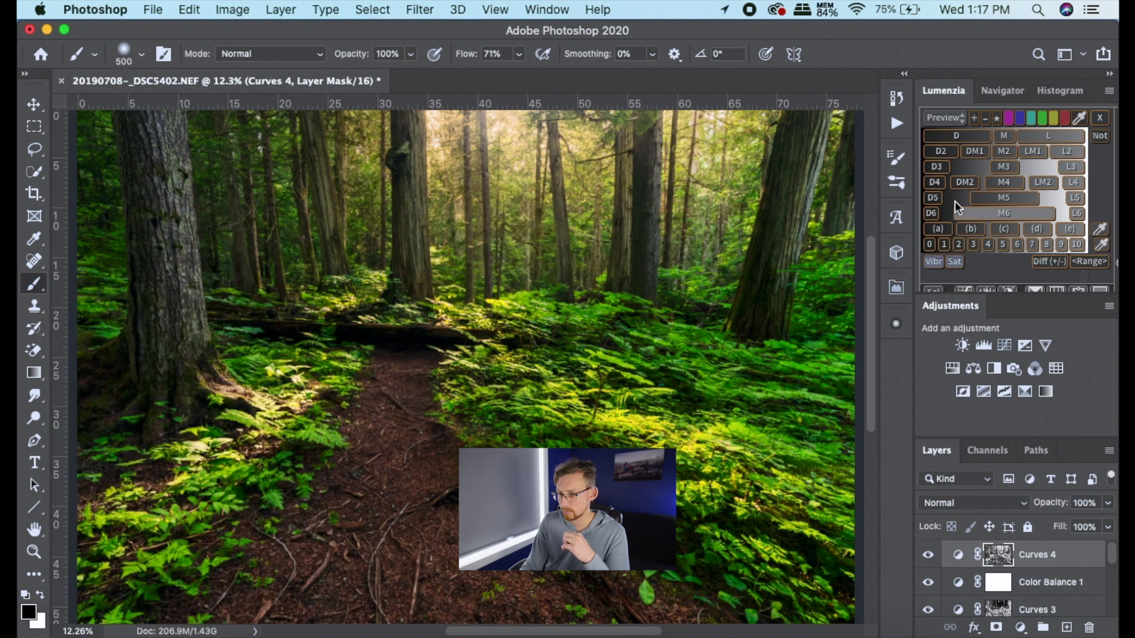
Add a Curves layer through Lumenzia's D3 mask with the midtones raised very slightly, and compare the image with it hidden and shown.
{"action": "left_click", "coordinate": [937, 169]}
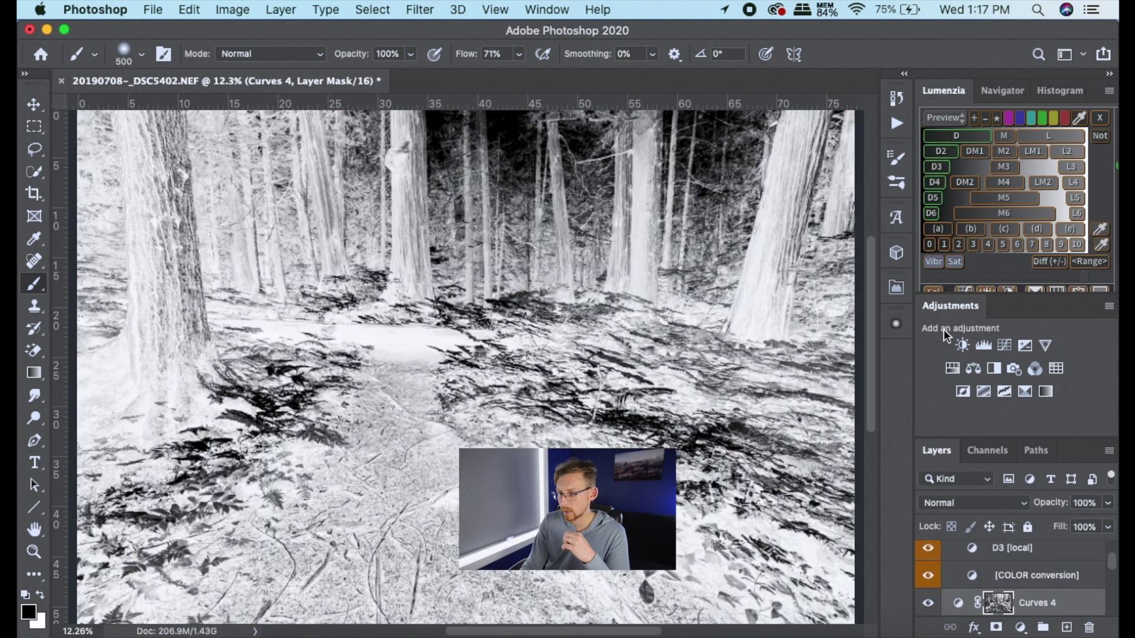
{"action": "left_click", "coordinate": [933, 289]}
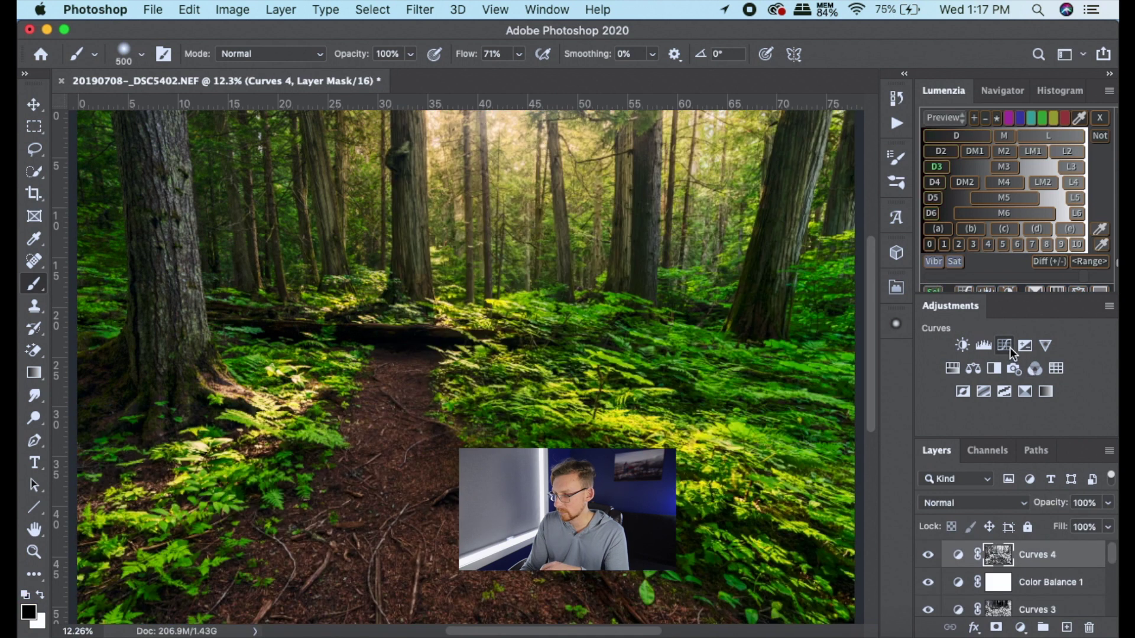
{"action": "left_click", "coordinate": [1008, 347]}
{"action": "left_click_drag", "start_coordinate": [176, 485], "coordinate": [177, 480]}
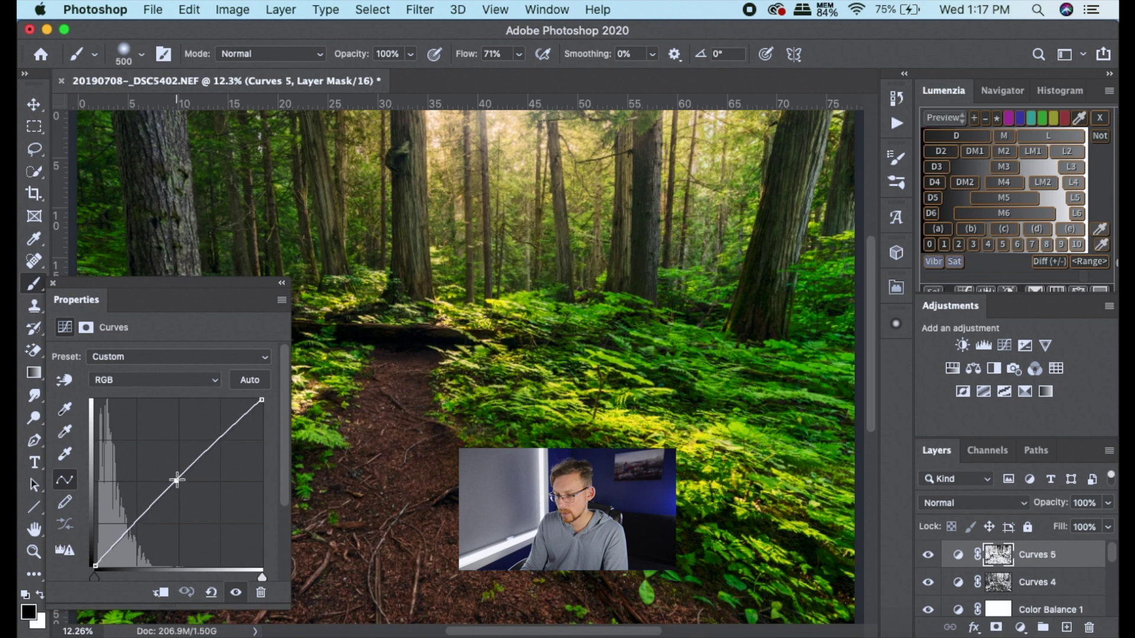
{"action": "left_click", "coordinate": [53, 283]}
{"action": "left_click", "coordinate": [927, 555]}
{"action": "left_click", "coordinate": [928, 555]}
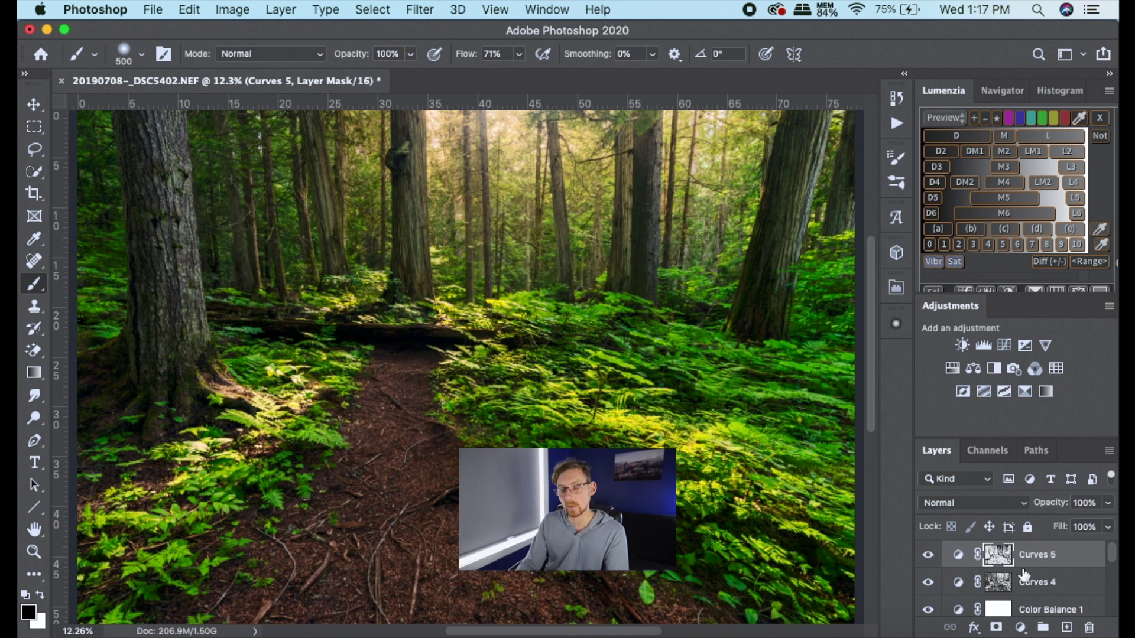
Group all the edit layers from Curves 5 down to Curves 1, leaving Layer 0 outside the group.
{"action": "left_click_drag", "start_coordinate": [1111, 558], "coordinate": [1114, 621]}
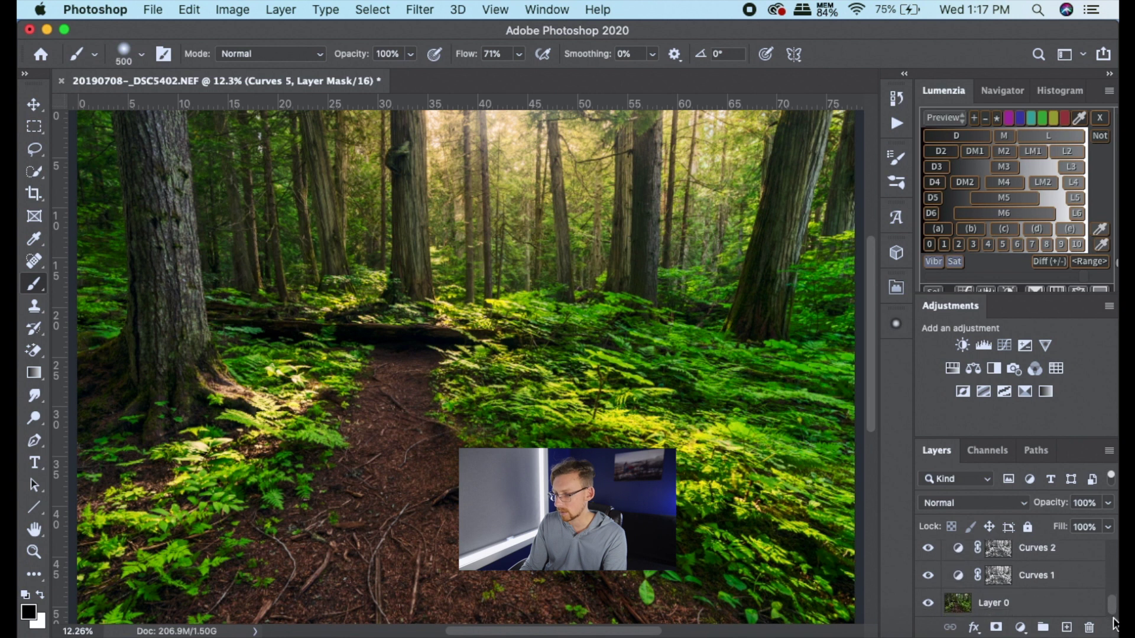
{"action": "left_click", "coordinate": [1035, 575], "text": "shift"}
{"action": "left_click_drag", "start_coordinate": [1034, 576], "coordinate": [1042, 627]}
Compare the photo before and after the edits by hiding and showing the whole group twice, leaving it visible.
{"action": "left_click", "coordinate": [928, 552]}
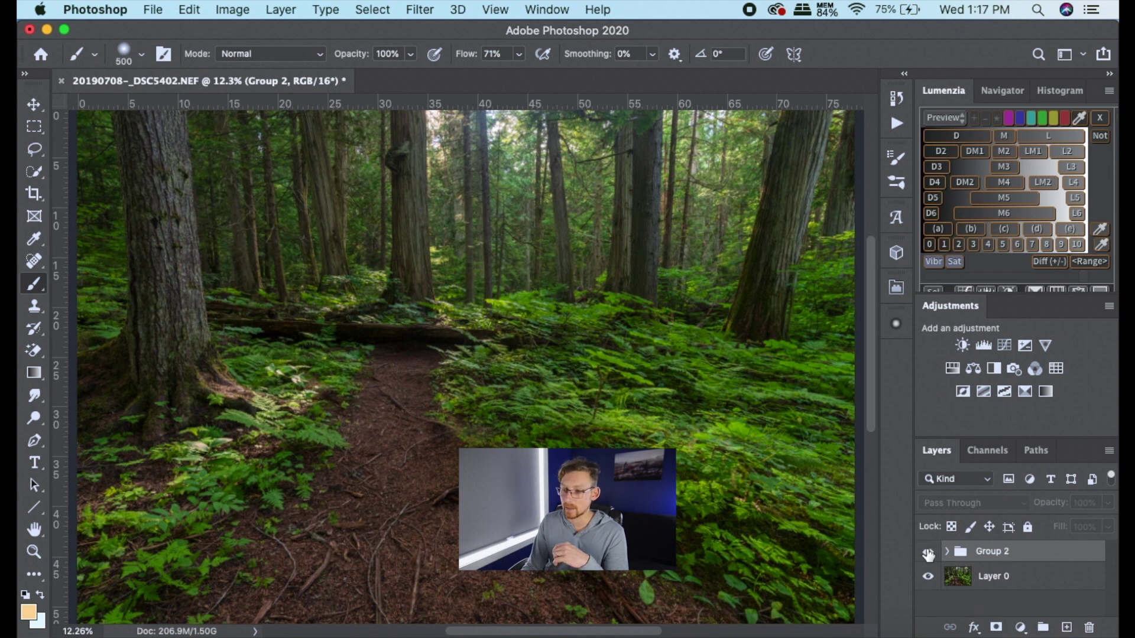
{"action": "left_click", "coordinate": [927, 553]}
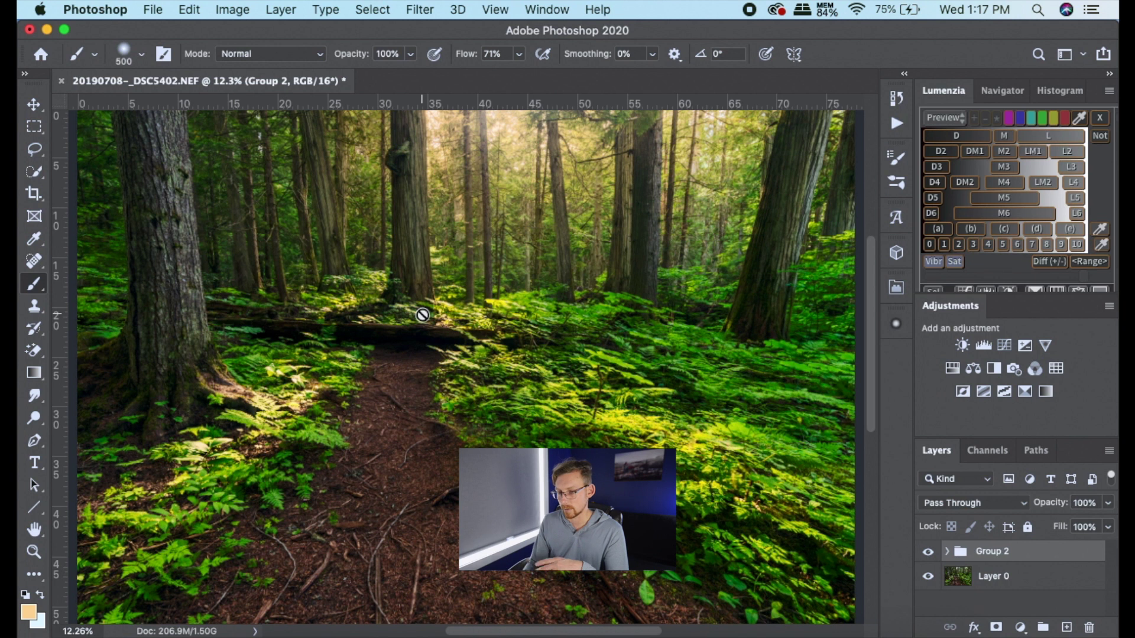
{"action": "left_click", "coordinate": [929, 552]}
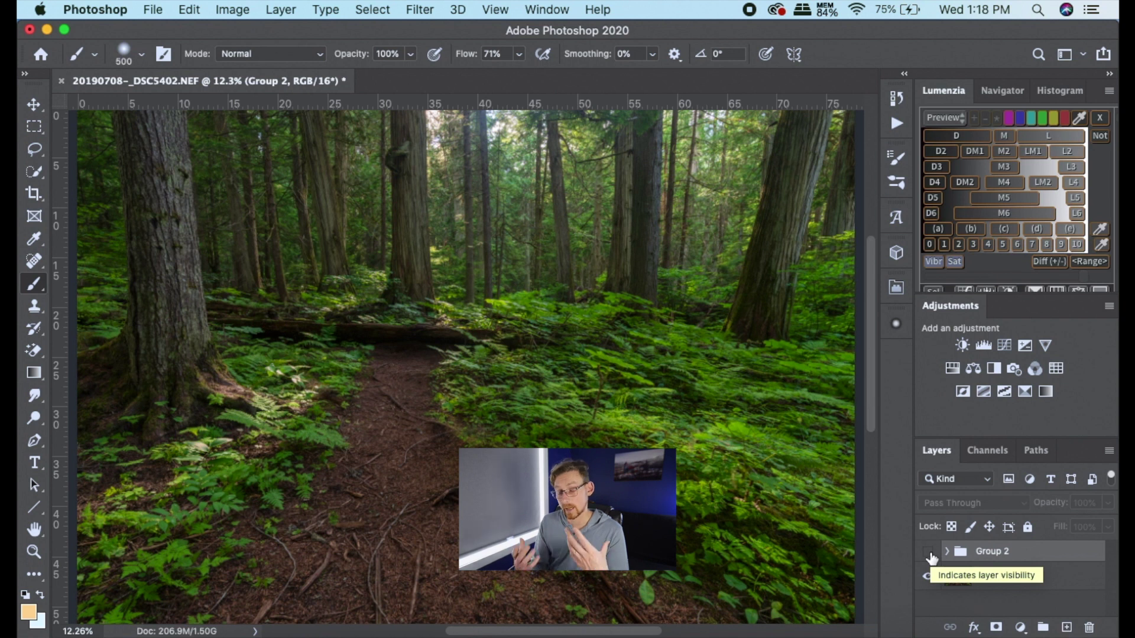
{"action": "left_click", "coordinate": [930, 554]}
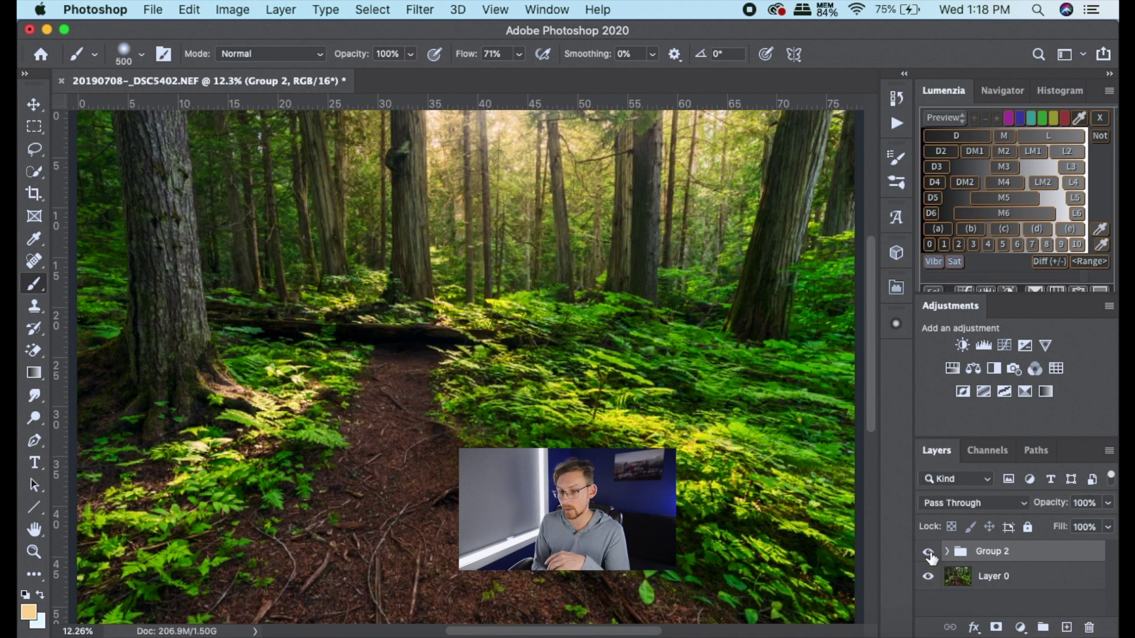